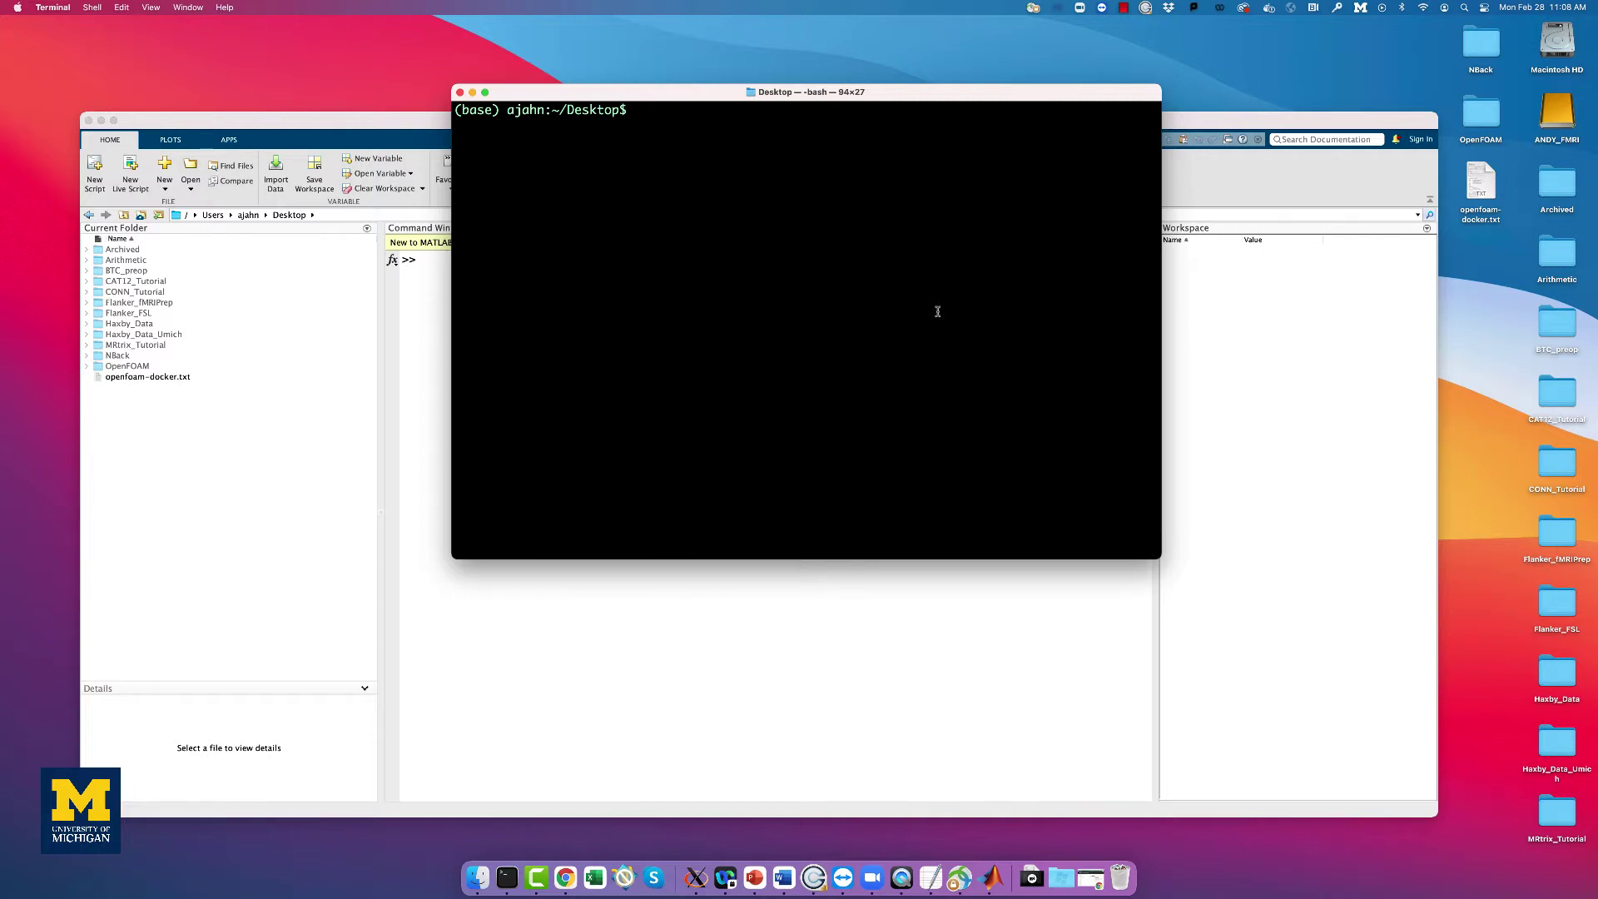
Move into the Arithmetic folder and start a bash shell with the FreeSurfer environment.
click(1090, 877)
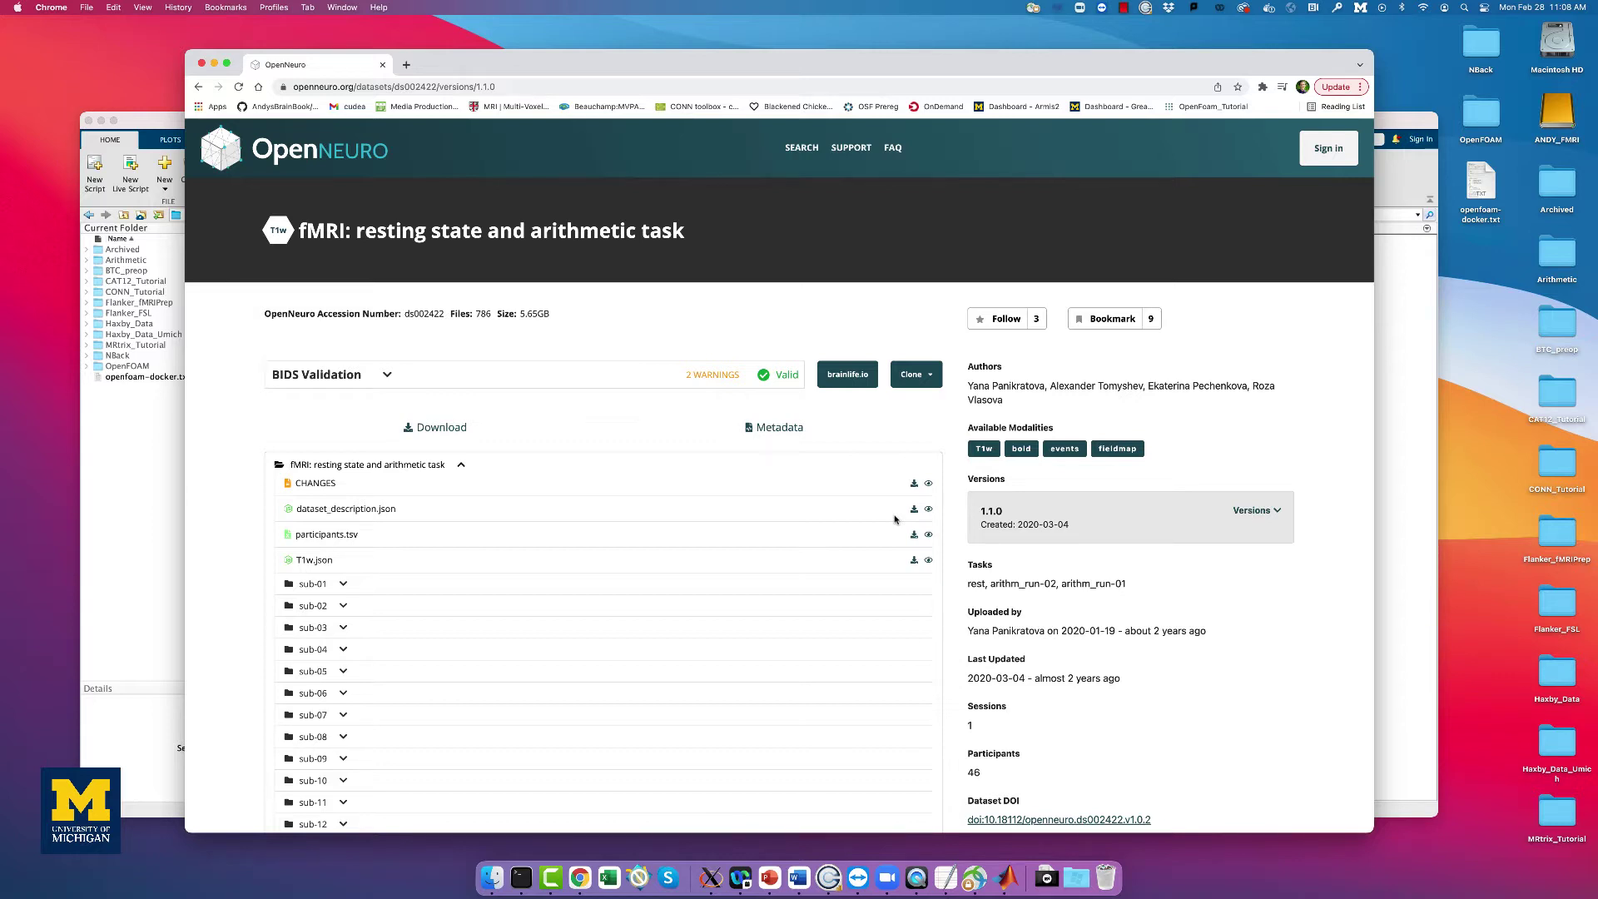
key(super+m)
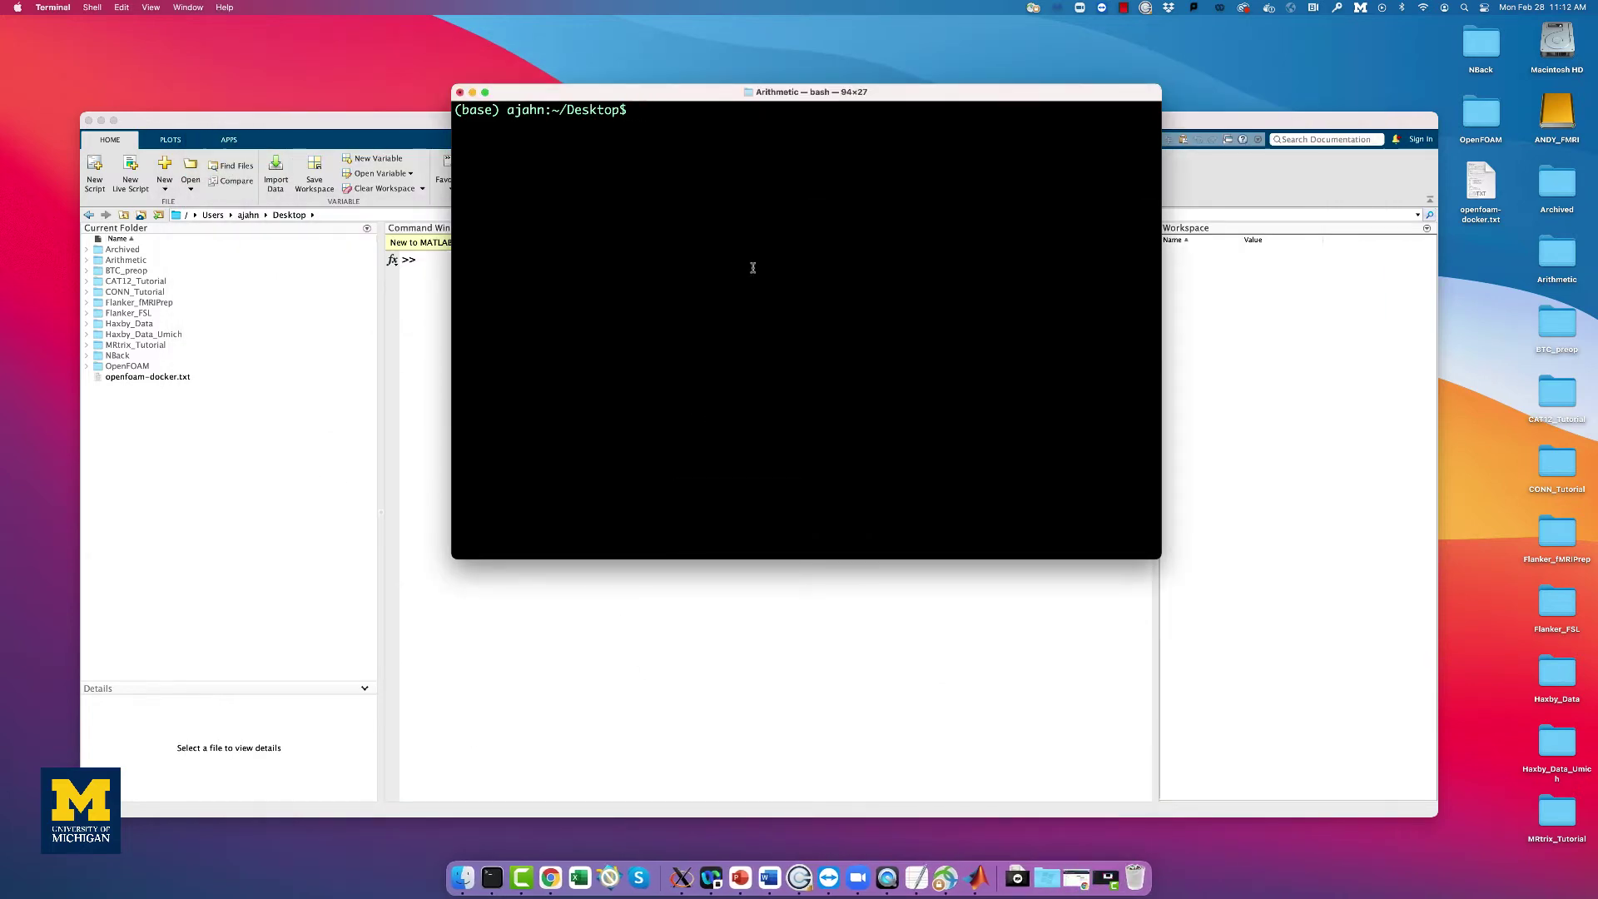
text(cd Ari)
key(Tab)
key(Return)
text(bash)
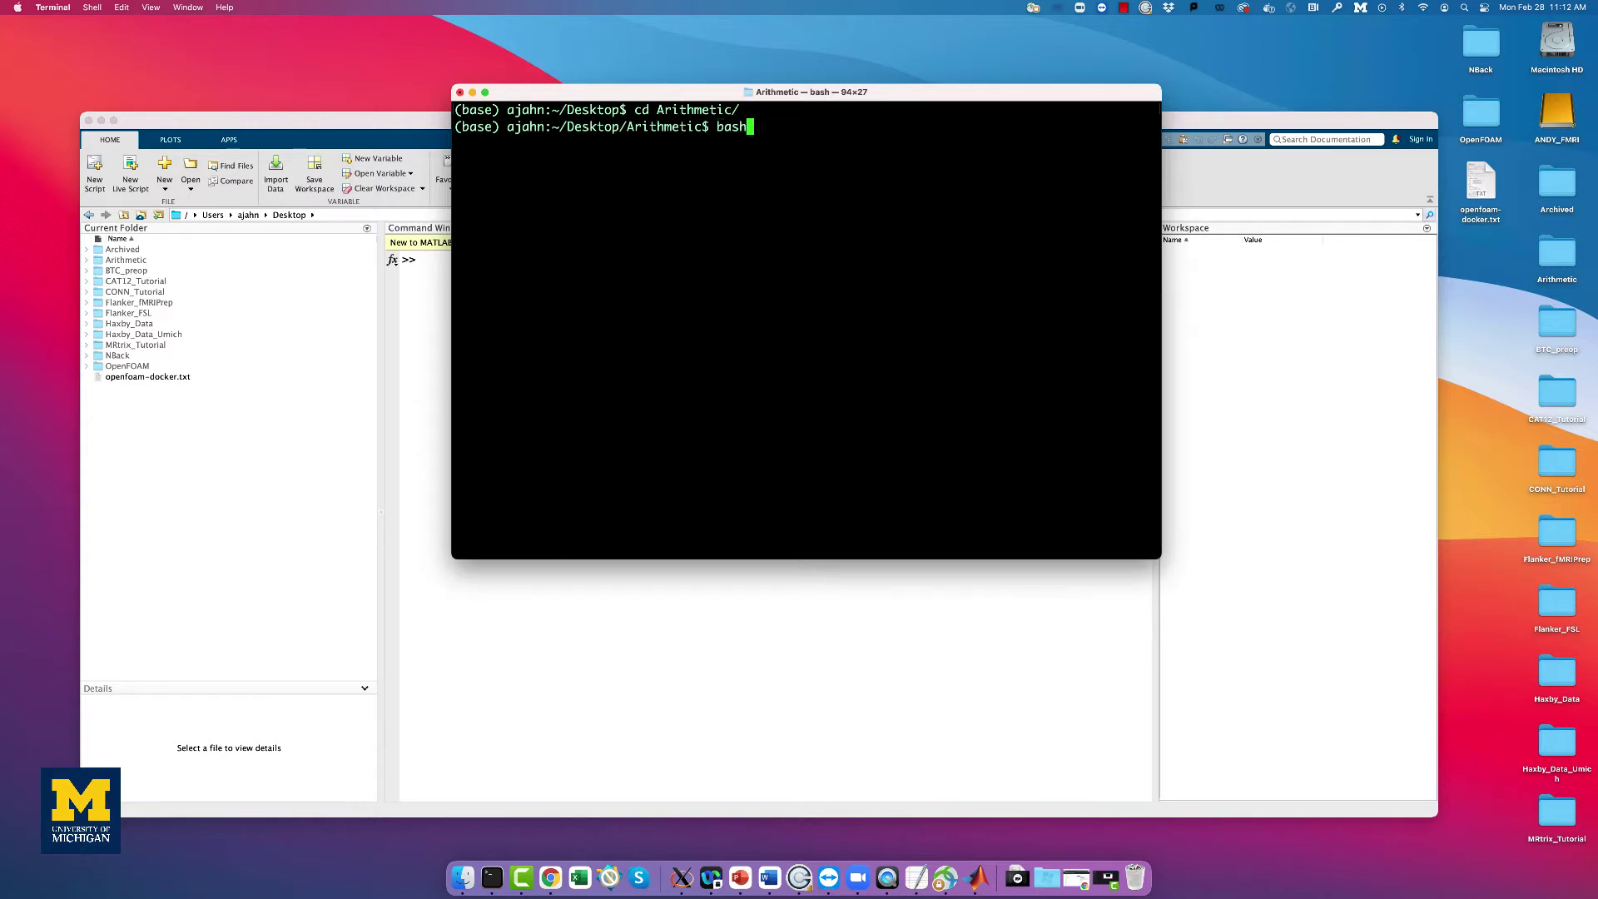
key(Return)
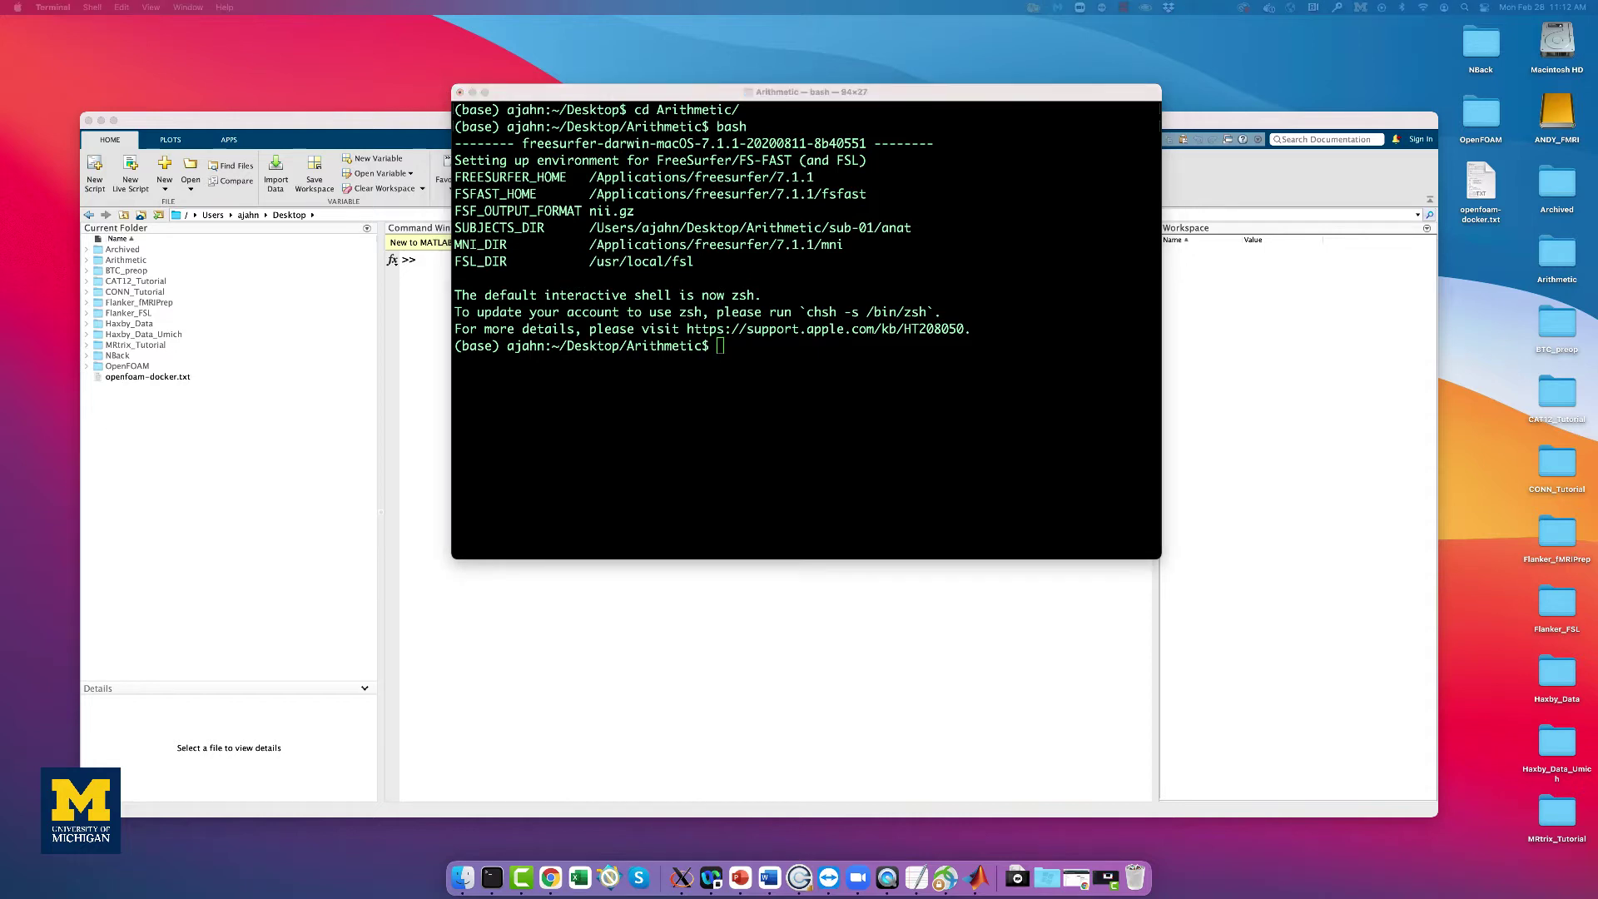
Run the recon-all loop over the subjects, then list sub-01's mri and surf folders.
click(719, 314)
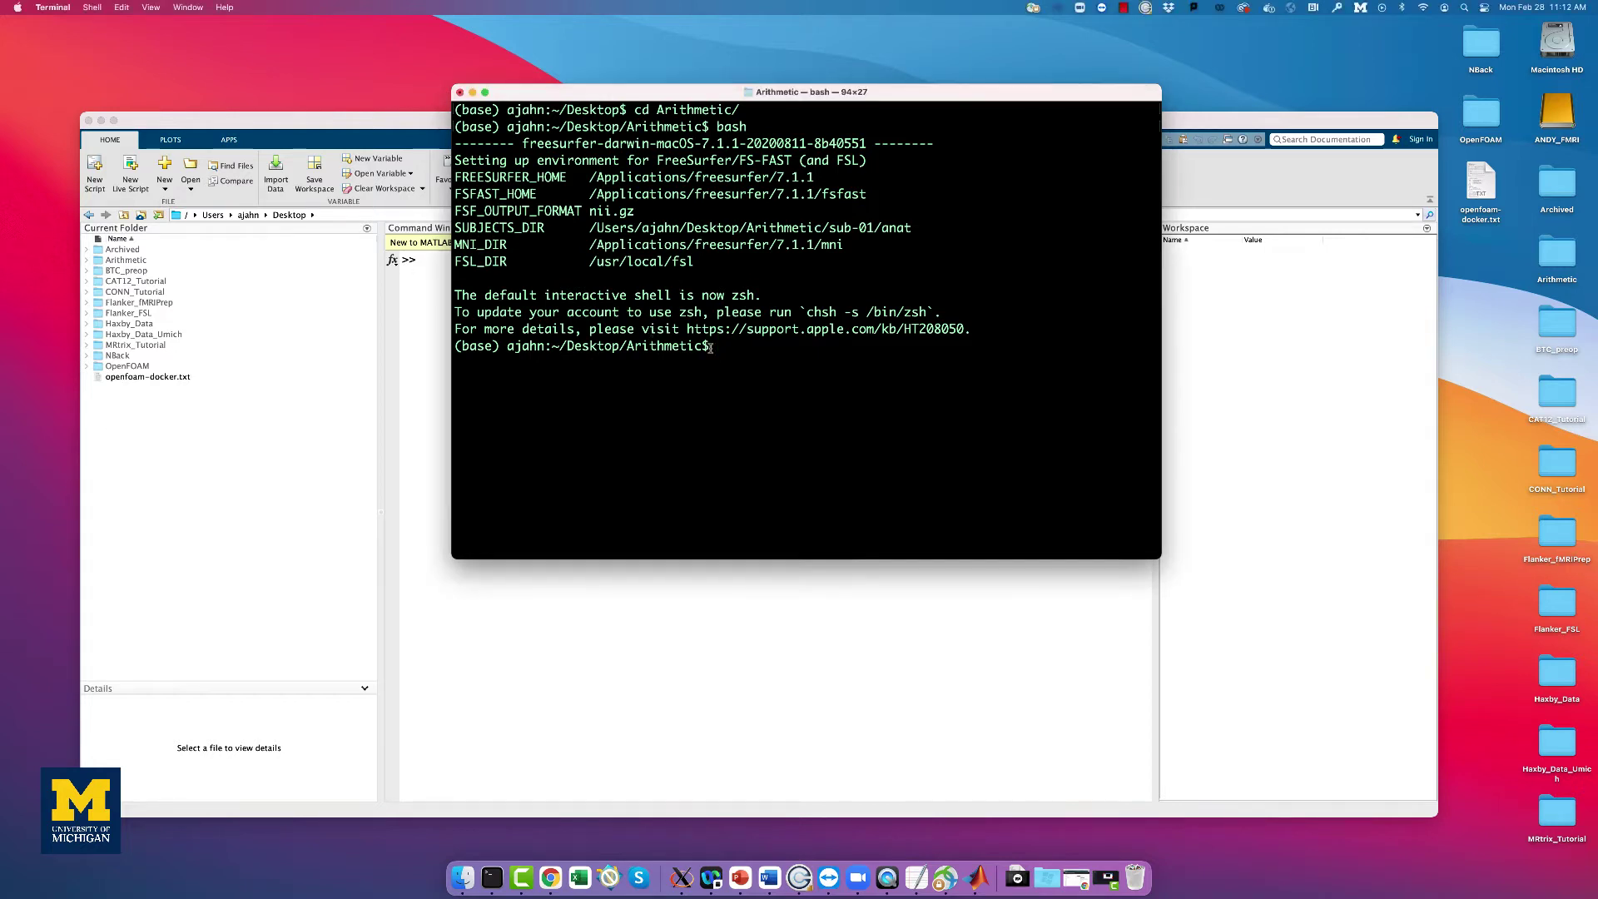
text(for i in sub-01 sub-02 sub-03; do     cd $i/anat;     SUBJECTS_DIR=`pwd`;     recon-all -s $i -i ${i}_T1w.nii -all;     cd ../..;   done)
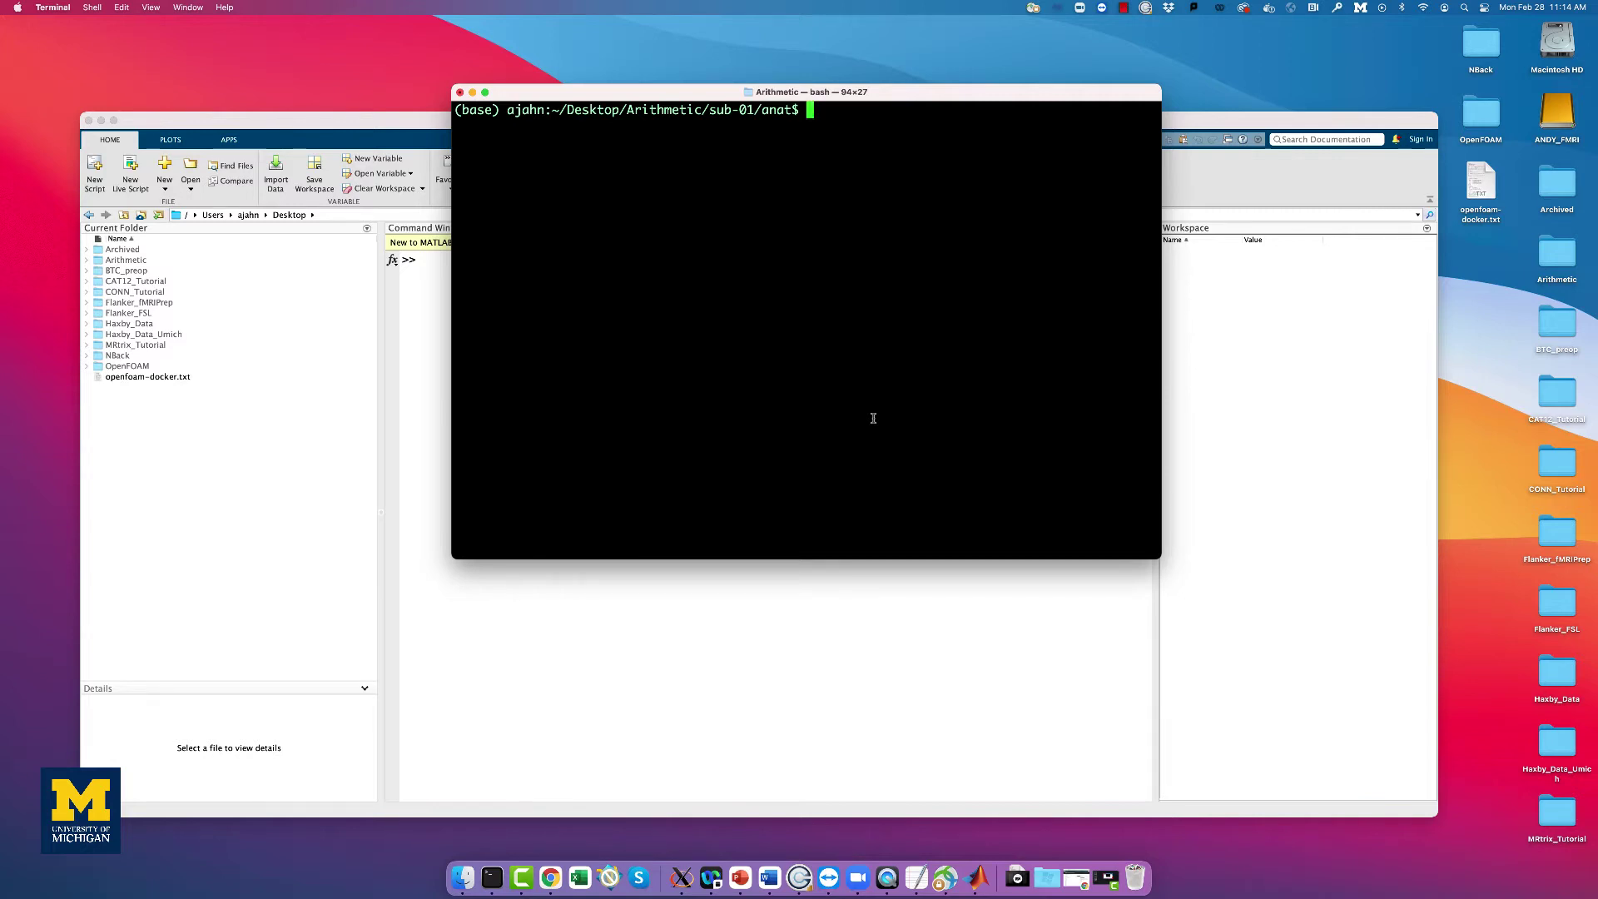
text(ls)
key(Return)
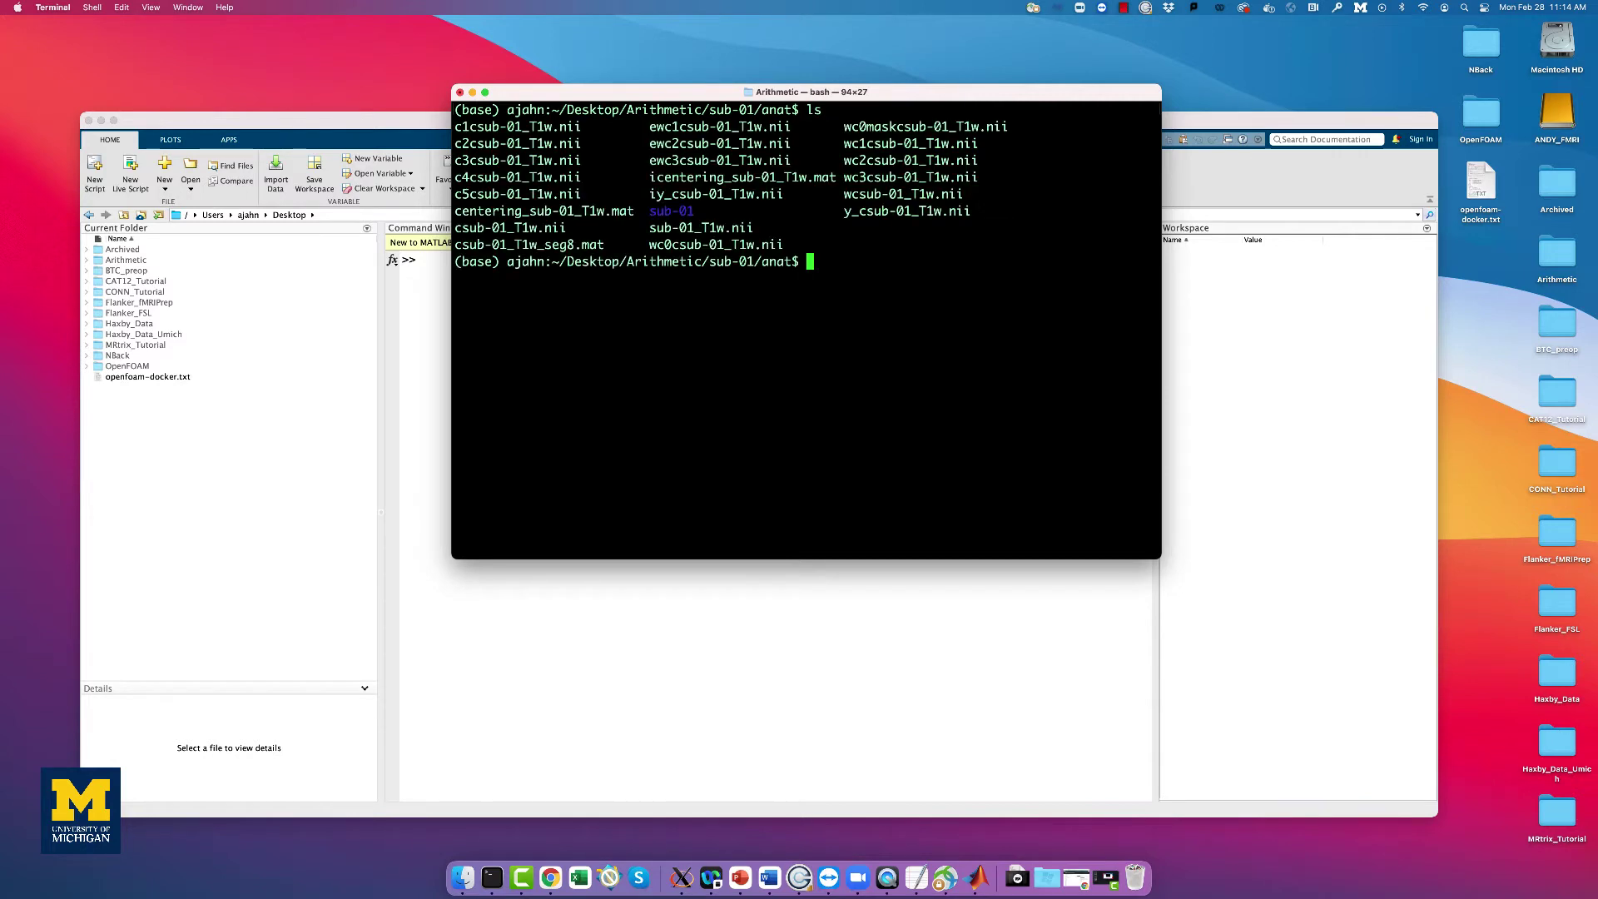
text(ls sub-01)
key(Return)
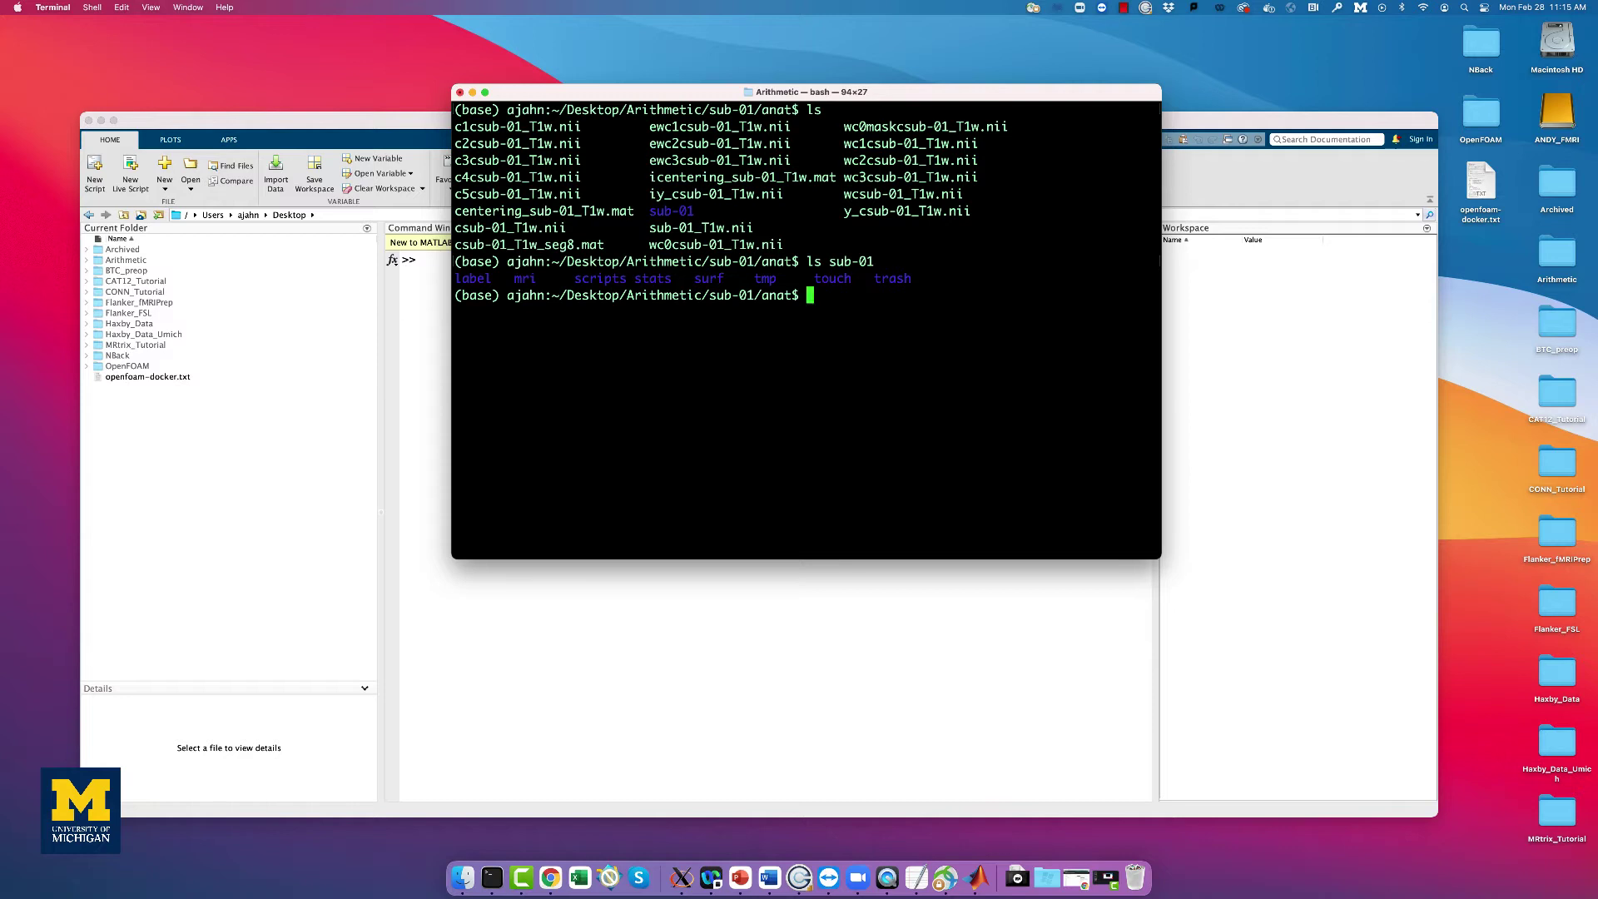
double_click(524, 278)
double_click(709, 278)
click(740, 294)
Launch the CONN toolbox from the MATLAB prompt with conn.
click(643, 654)
text(conn)
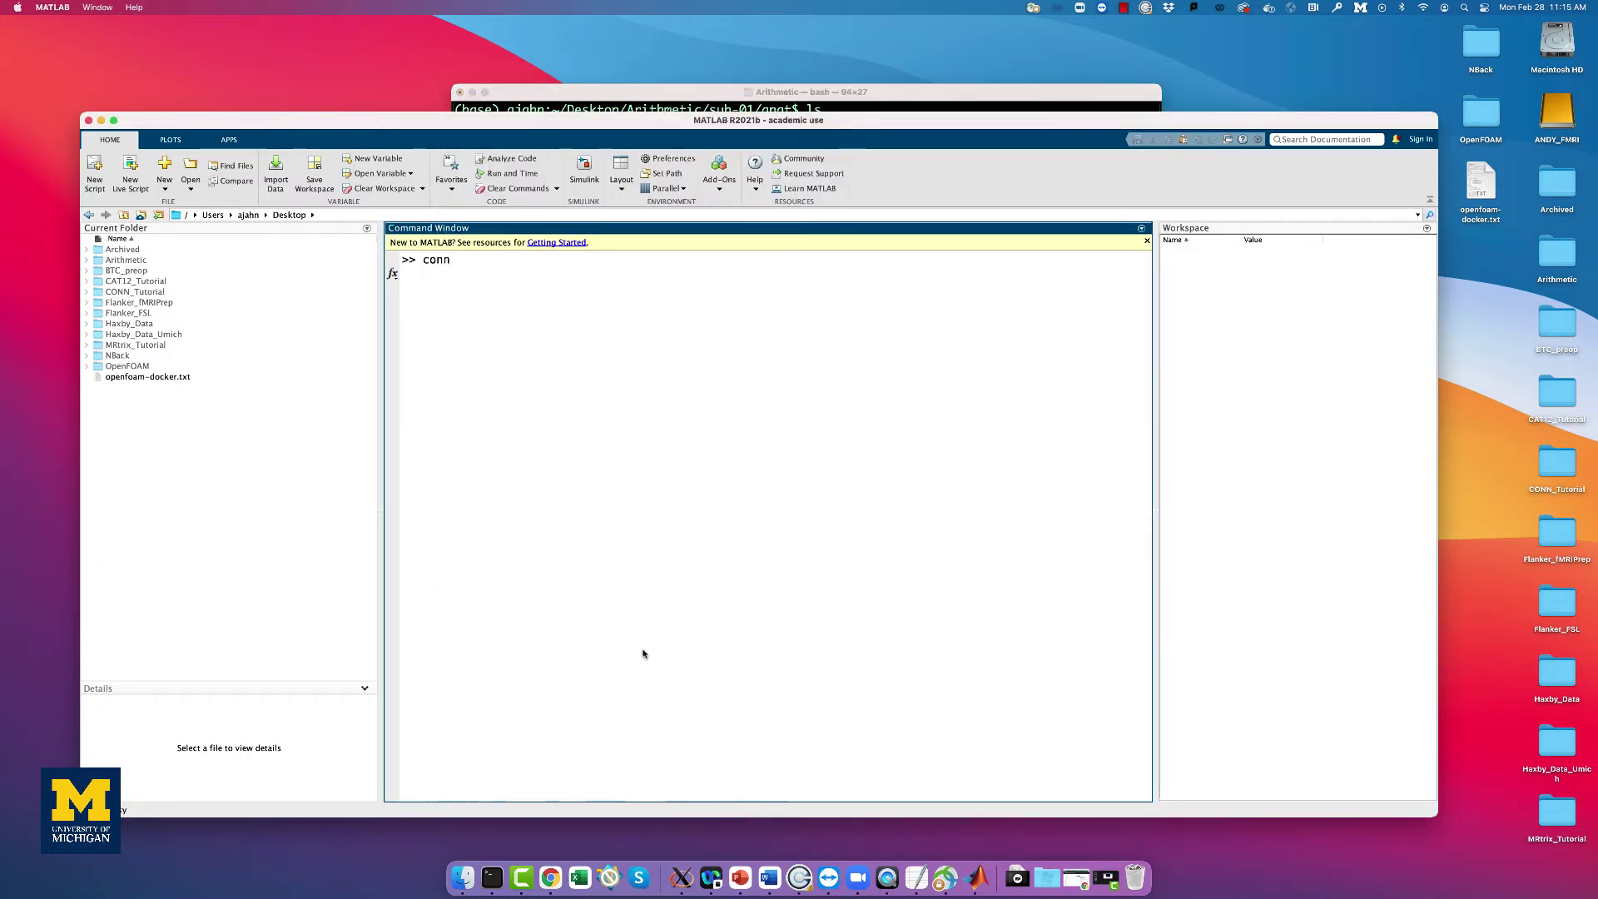
key(Return)
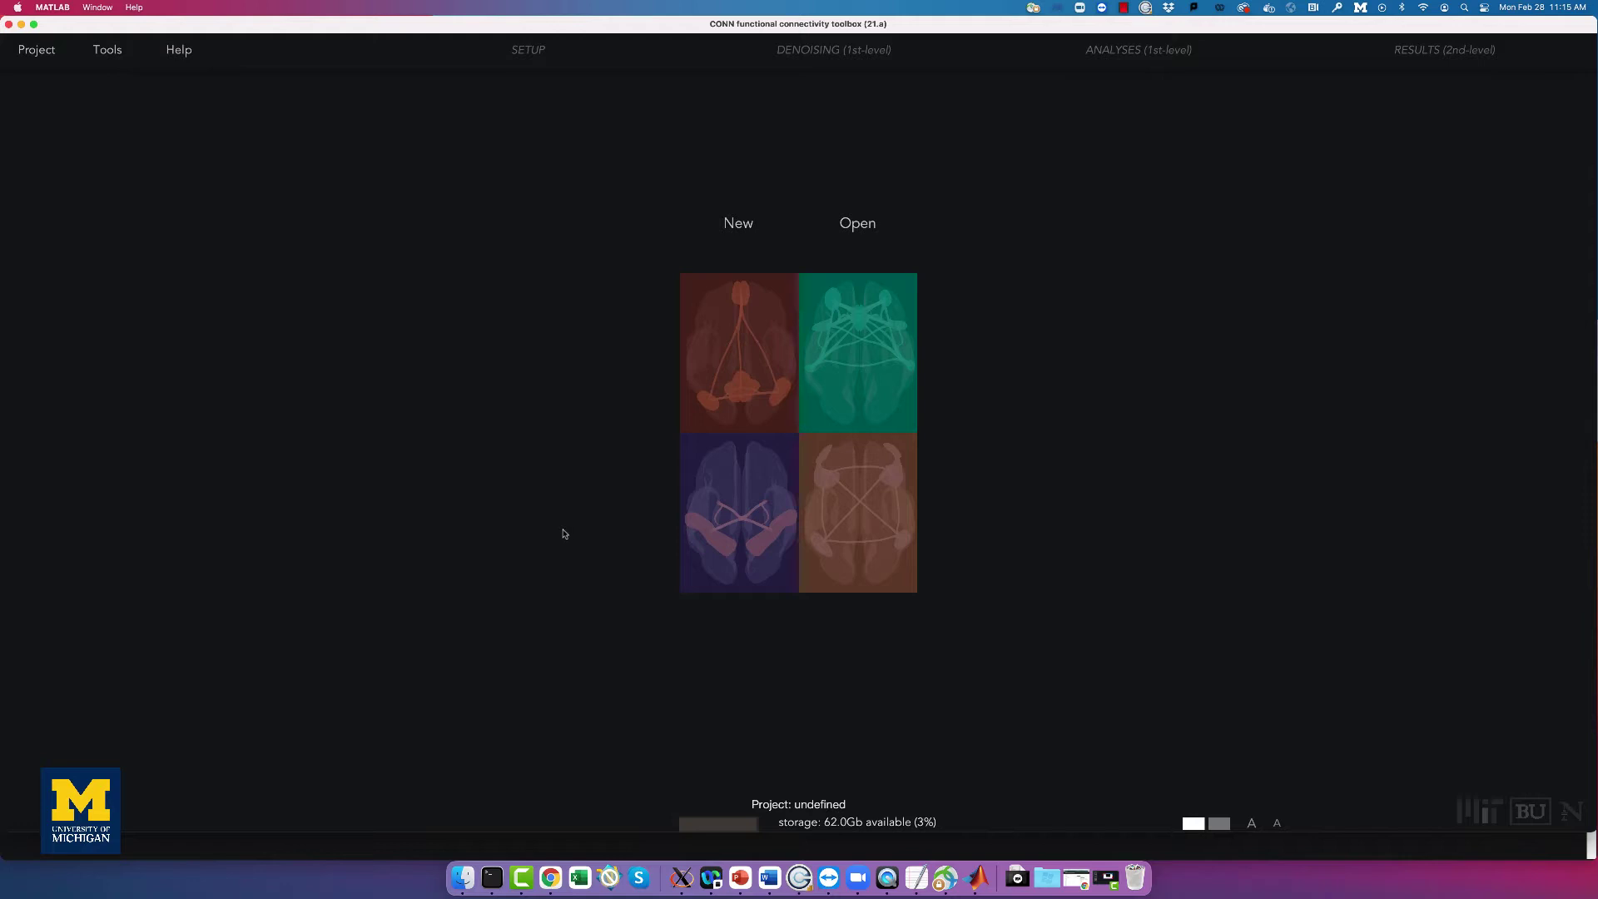
Save a new CONN project as Arithmetic_Surface.mat in the Arithmetic folder.
click(727, 239)
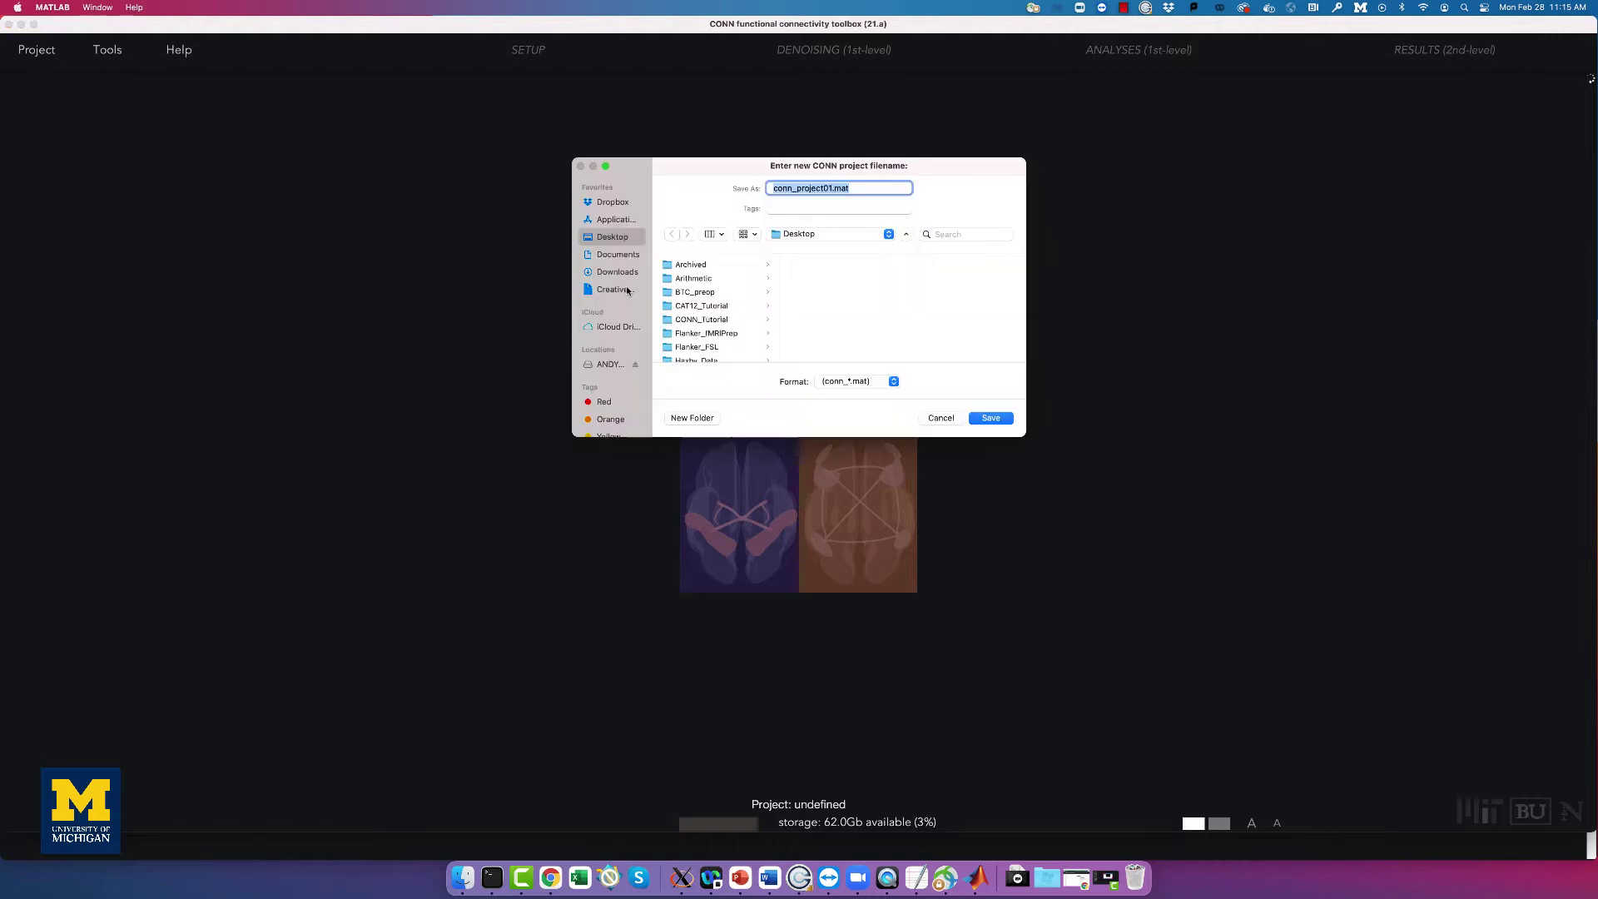
click(691, 277)
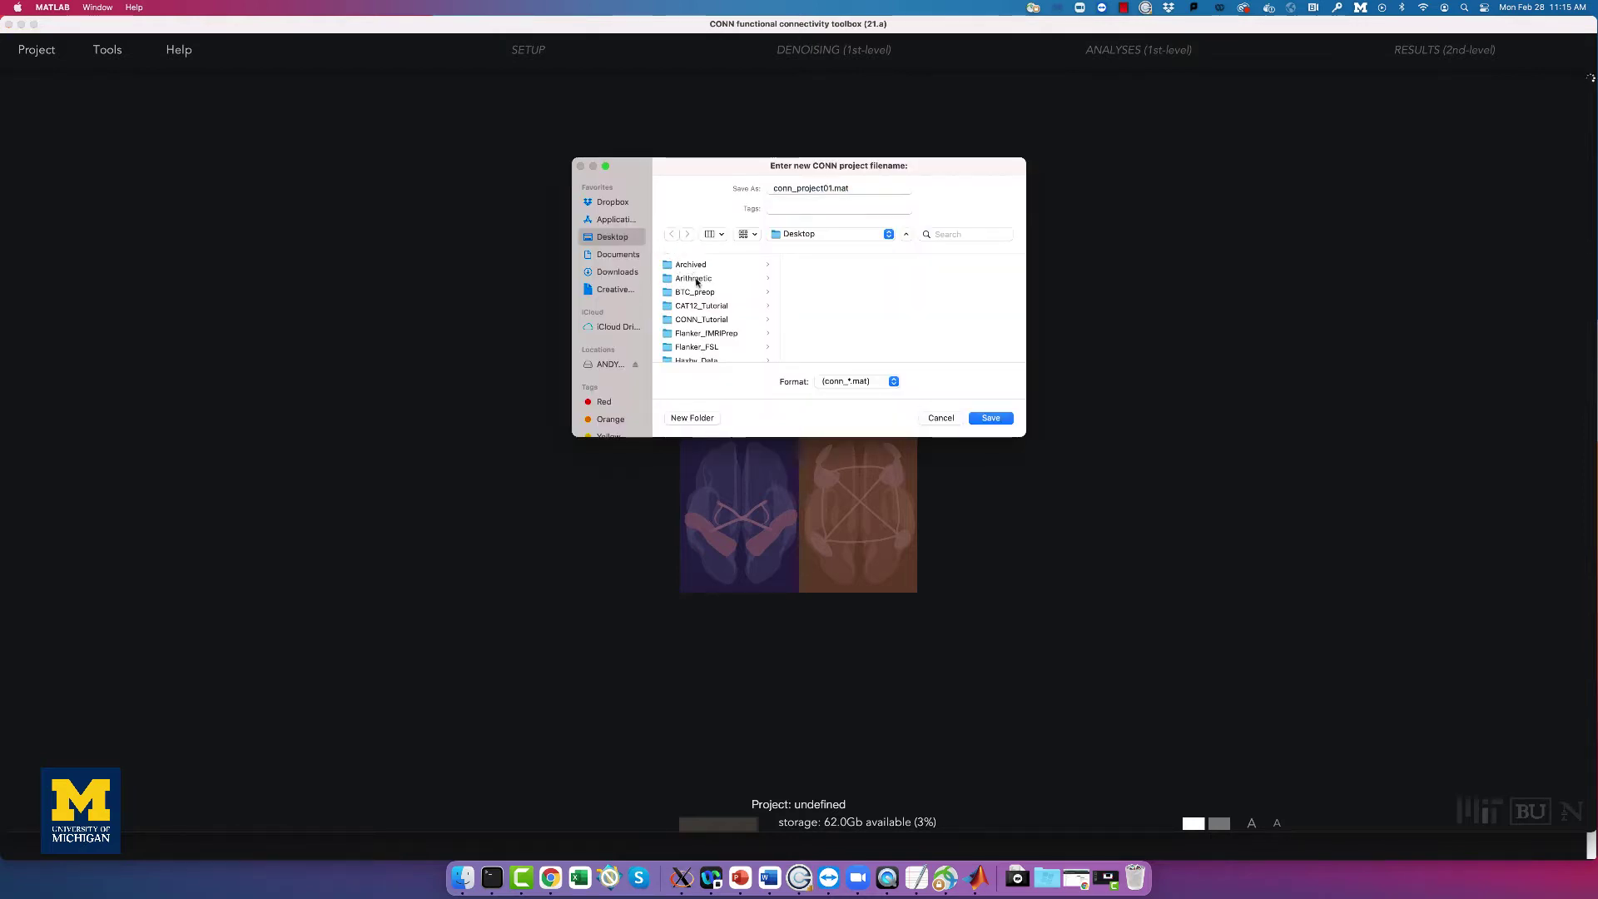
double_click(824, 187)
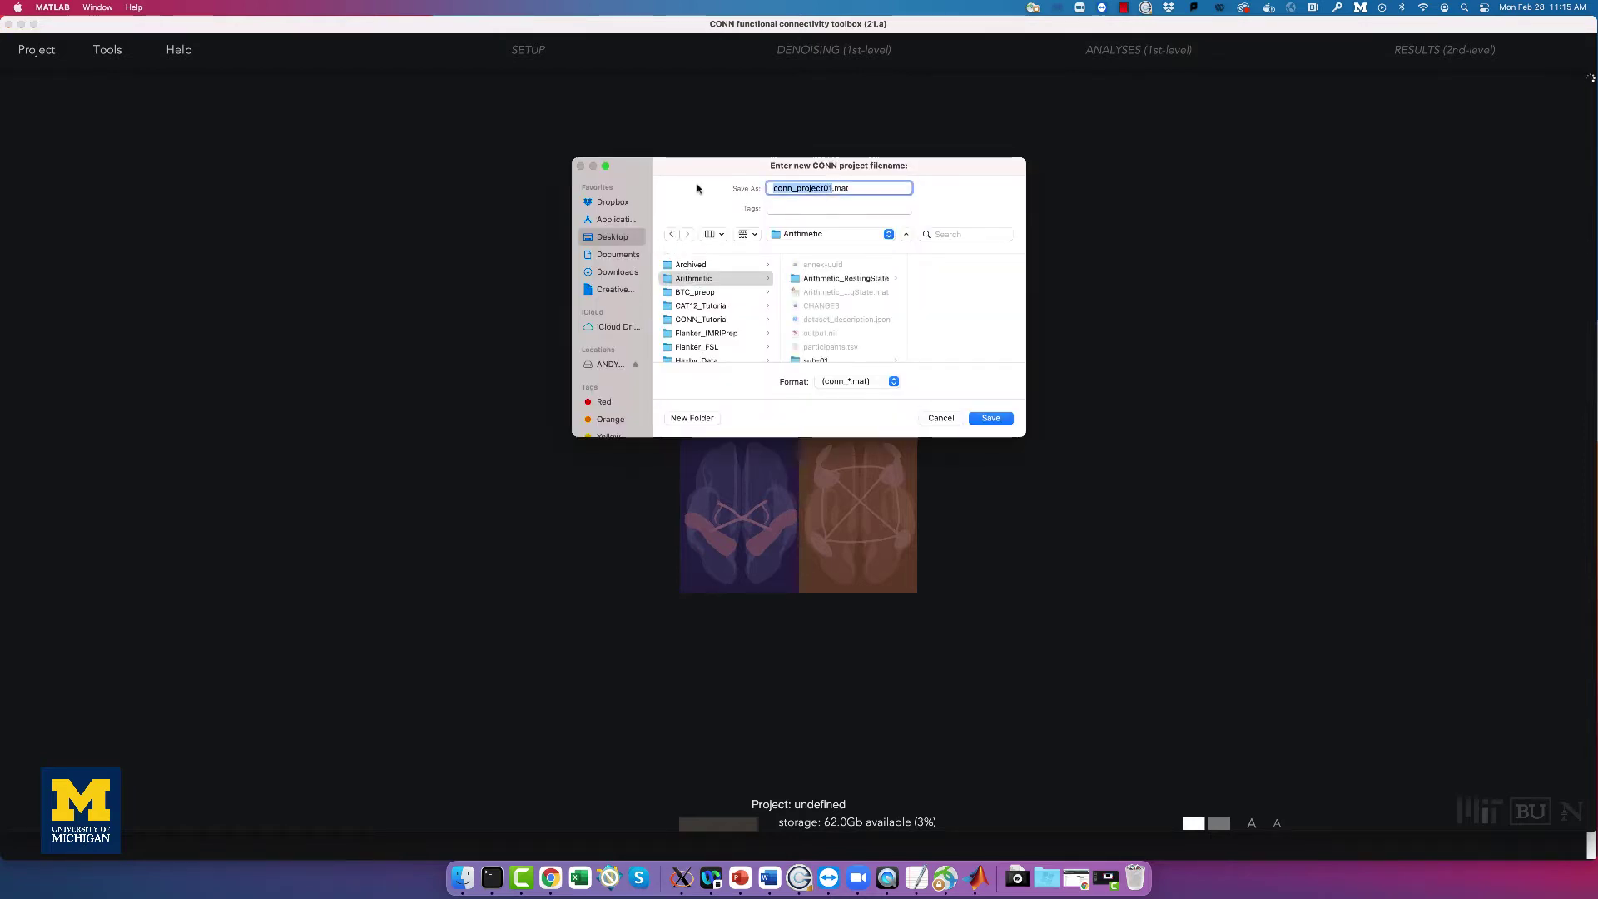
text(Arithmetic_)
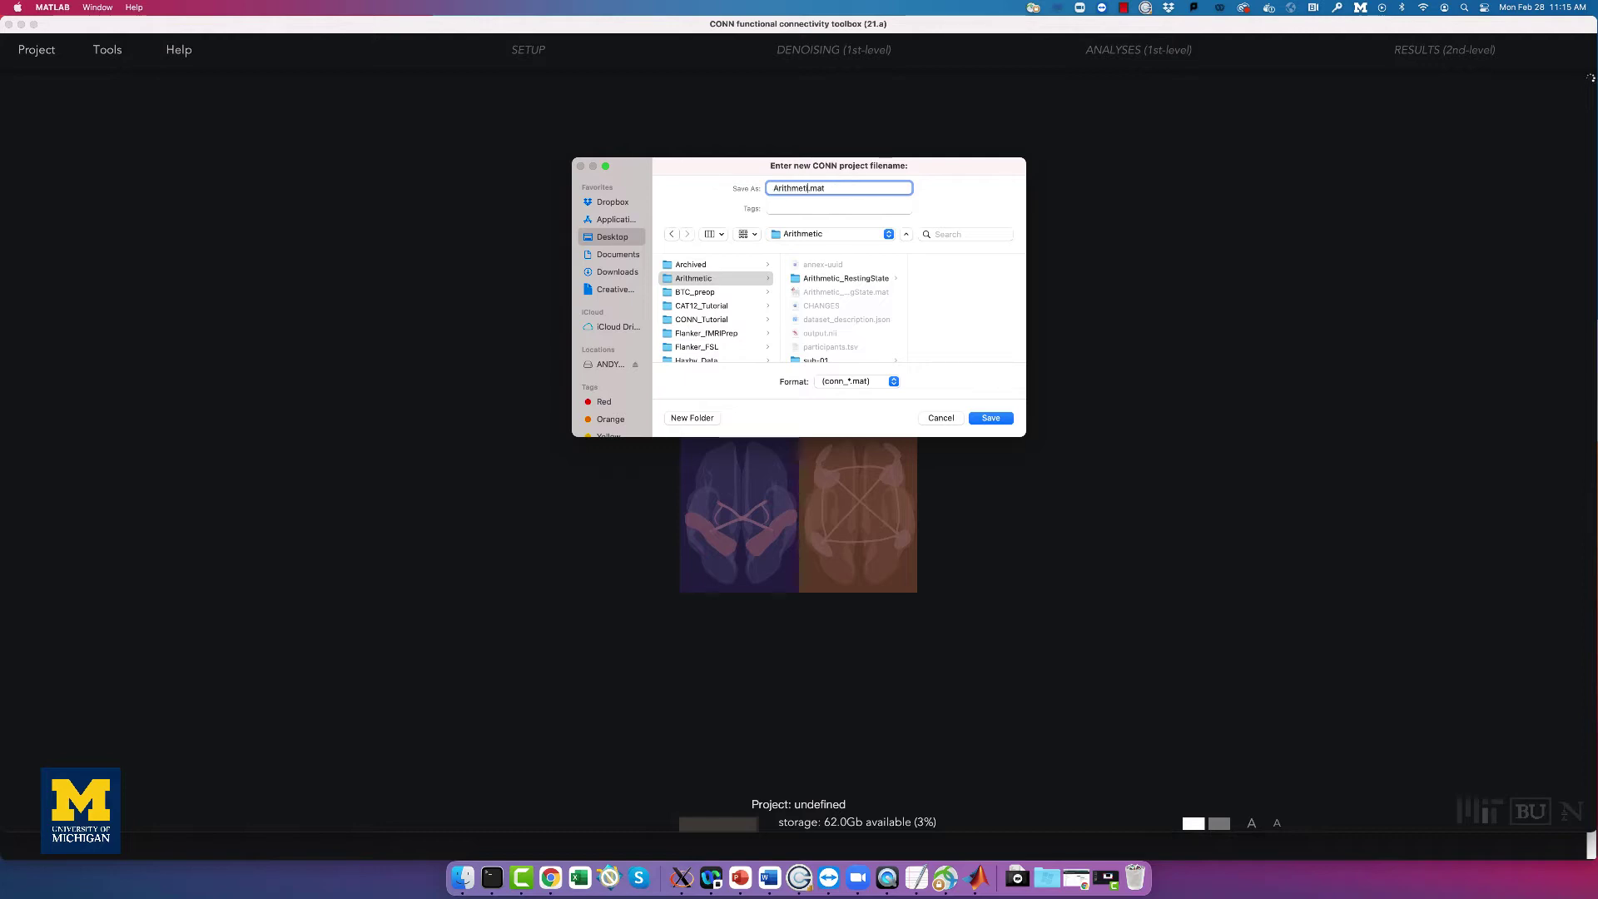
text(Surface)
click(990, 419)
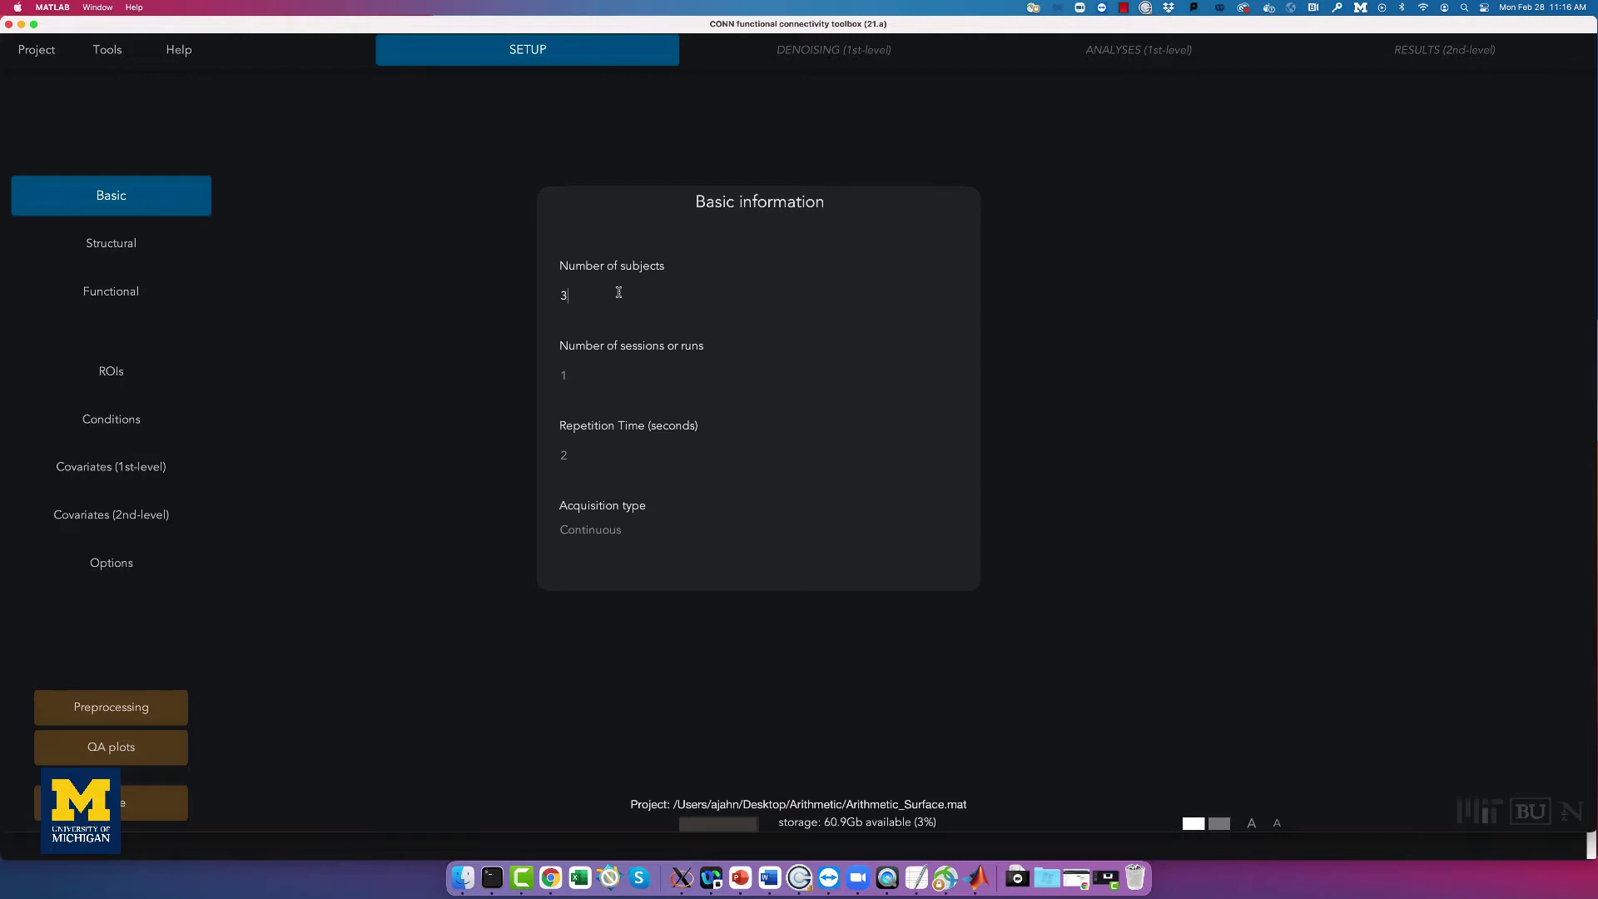
Enter 3 subjects and a 3.56-second repetition time in the basic setup.
key(Tab)
text(3)
click(135, 248)
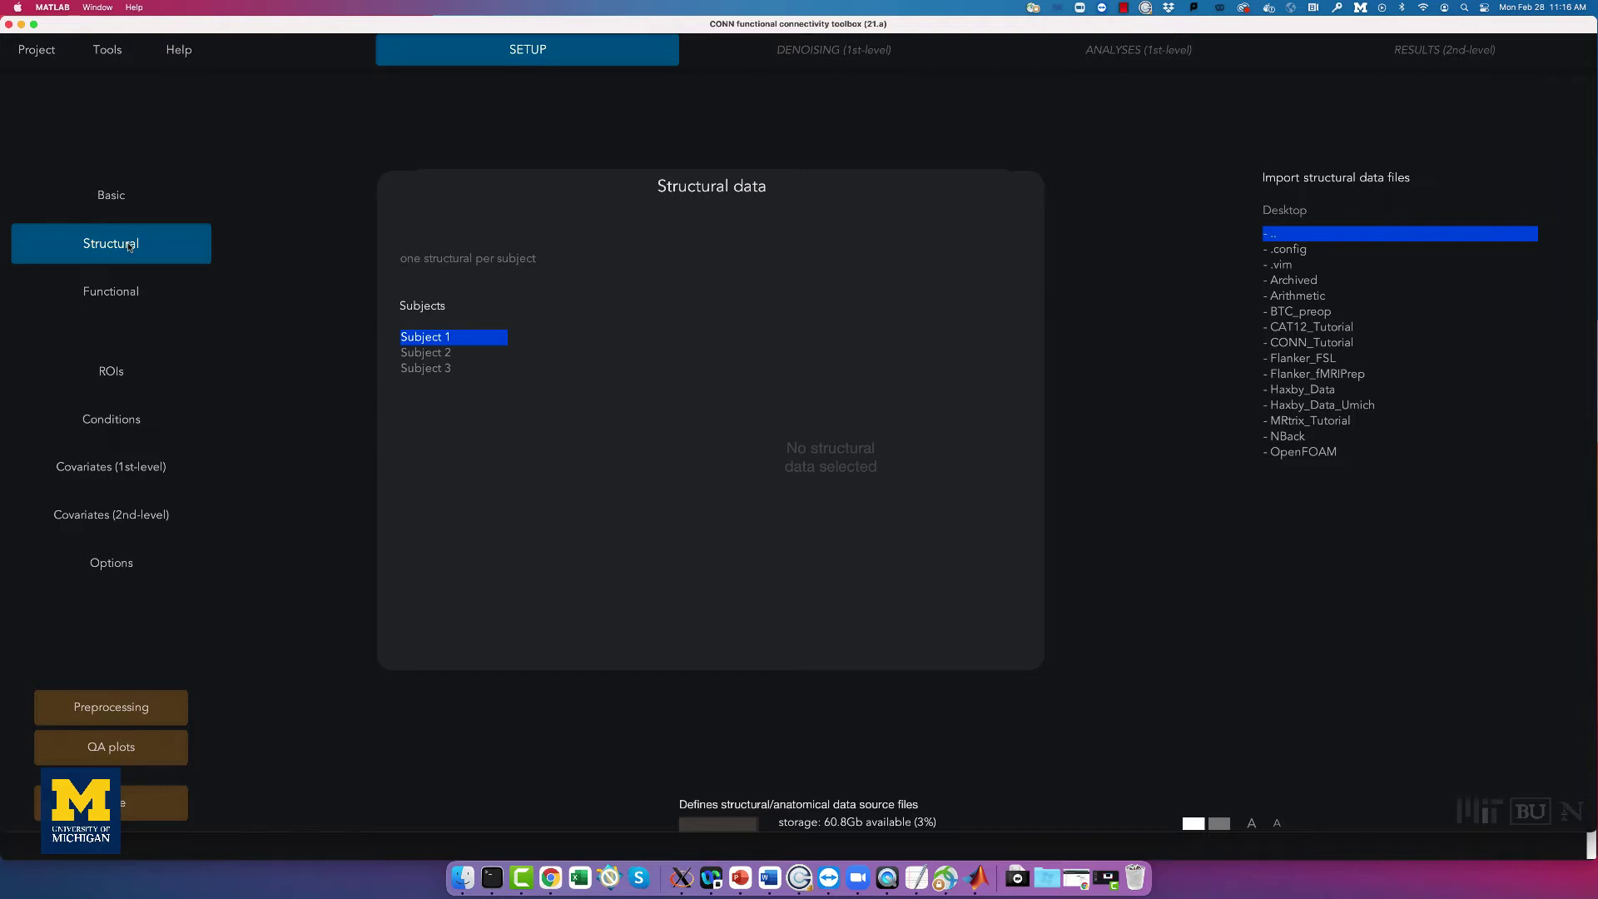
Search the Arithmetic folder's subfolders for T1.mgz files.
click(1296, 297)
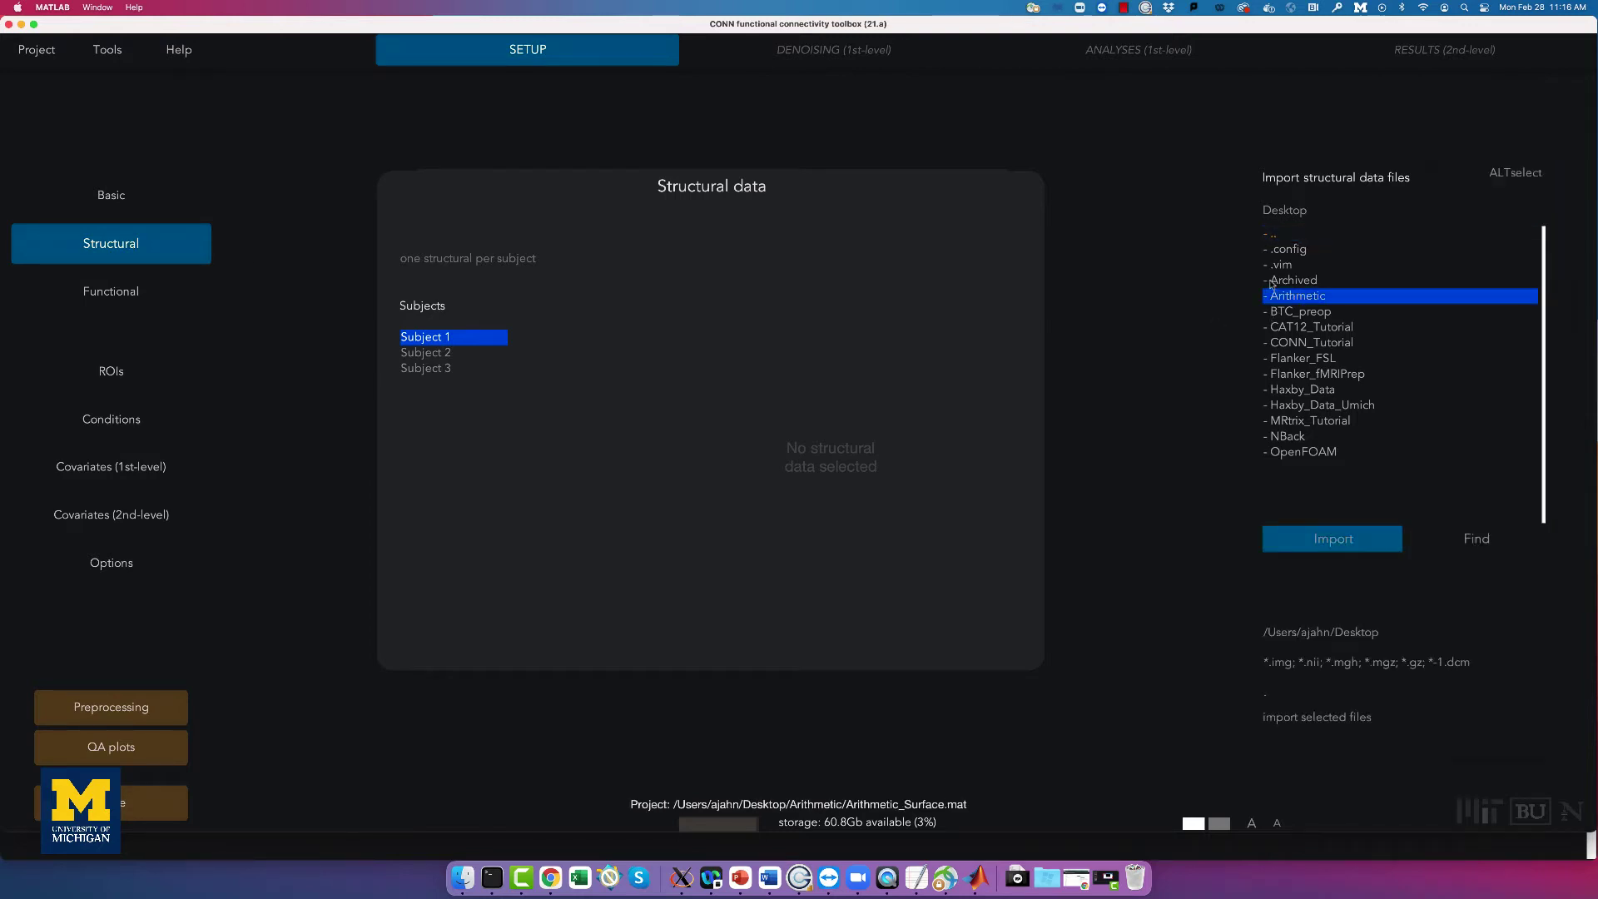
double_click(1303, 296)
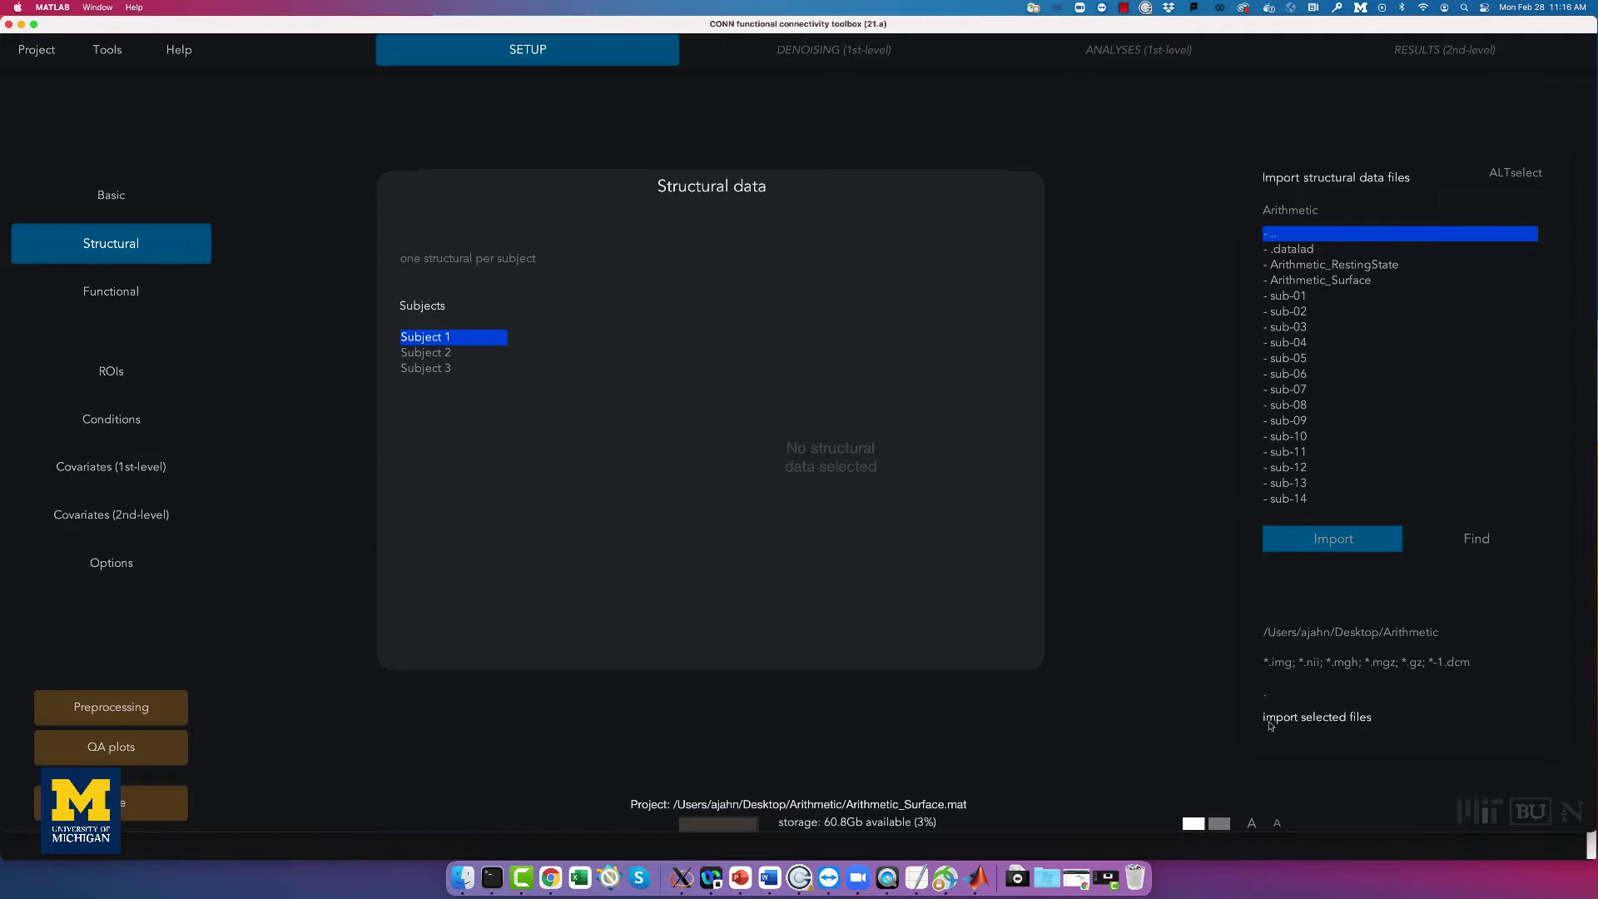
click(1276, 693)
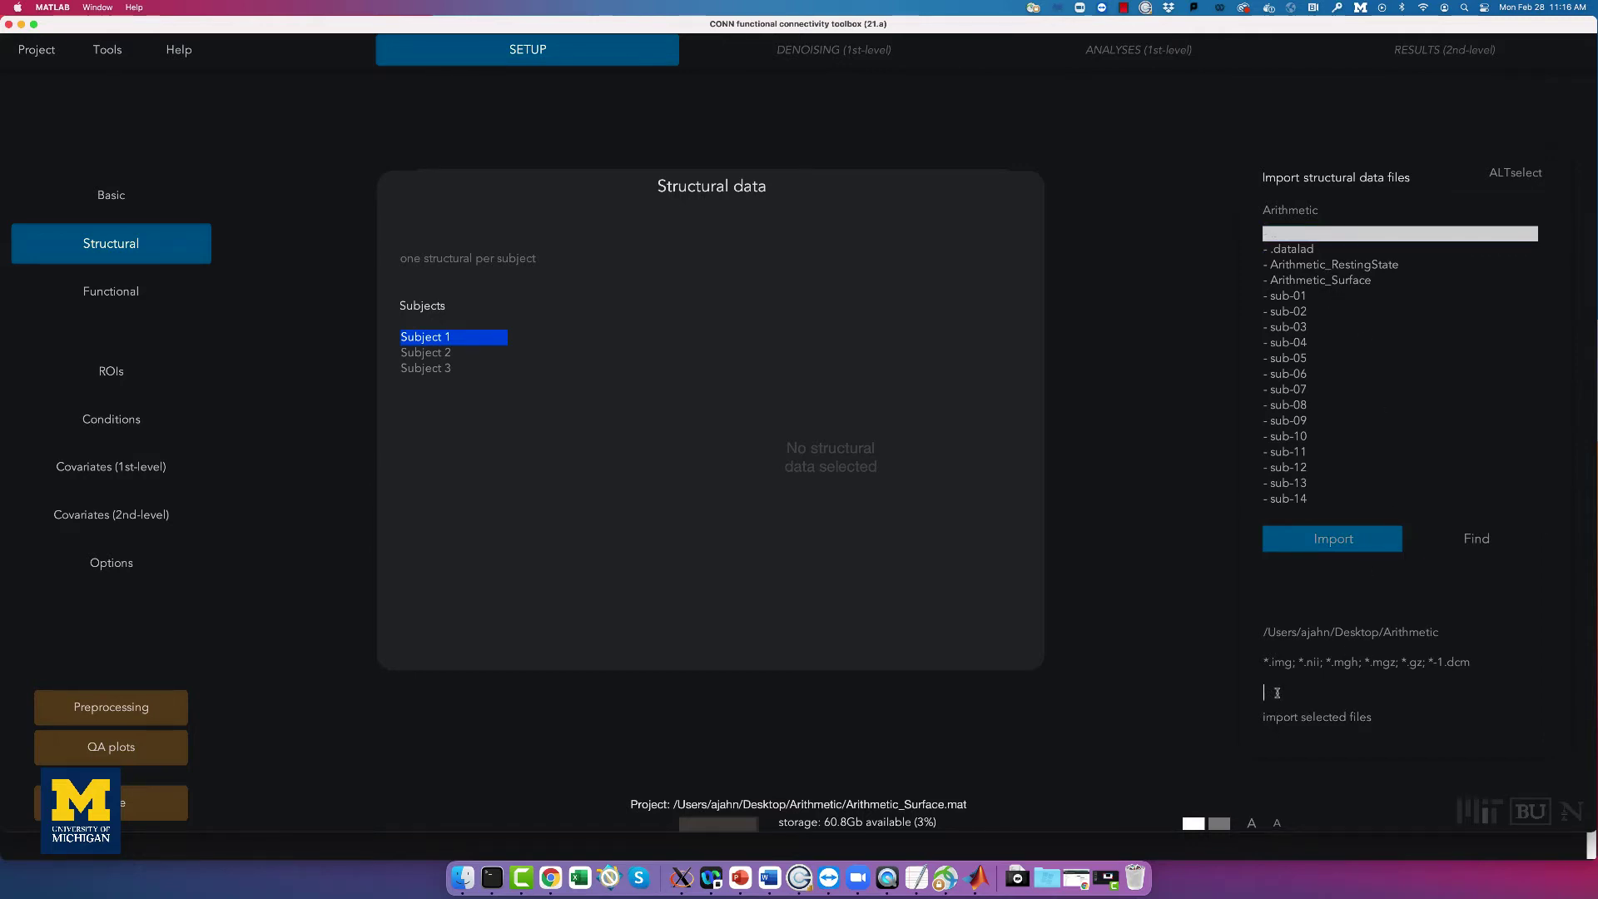
text(T1.mgz)
key(Return)
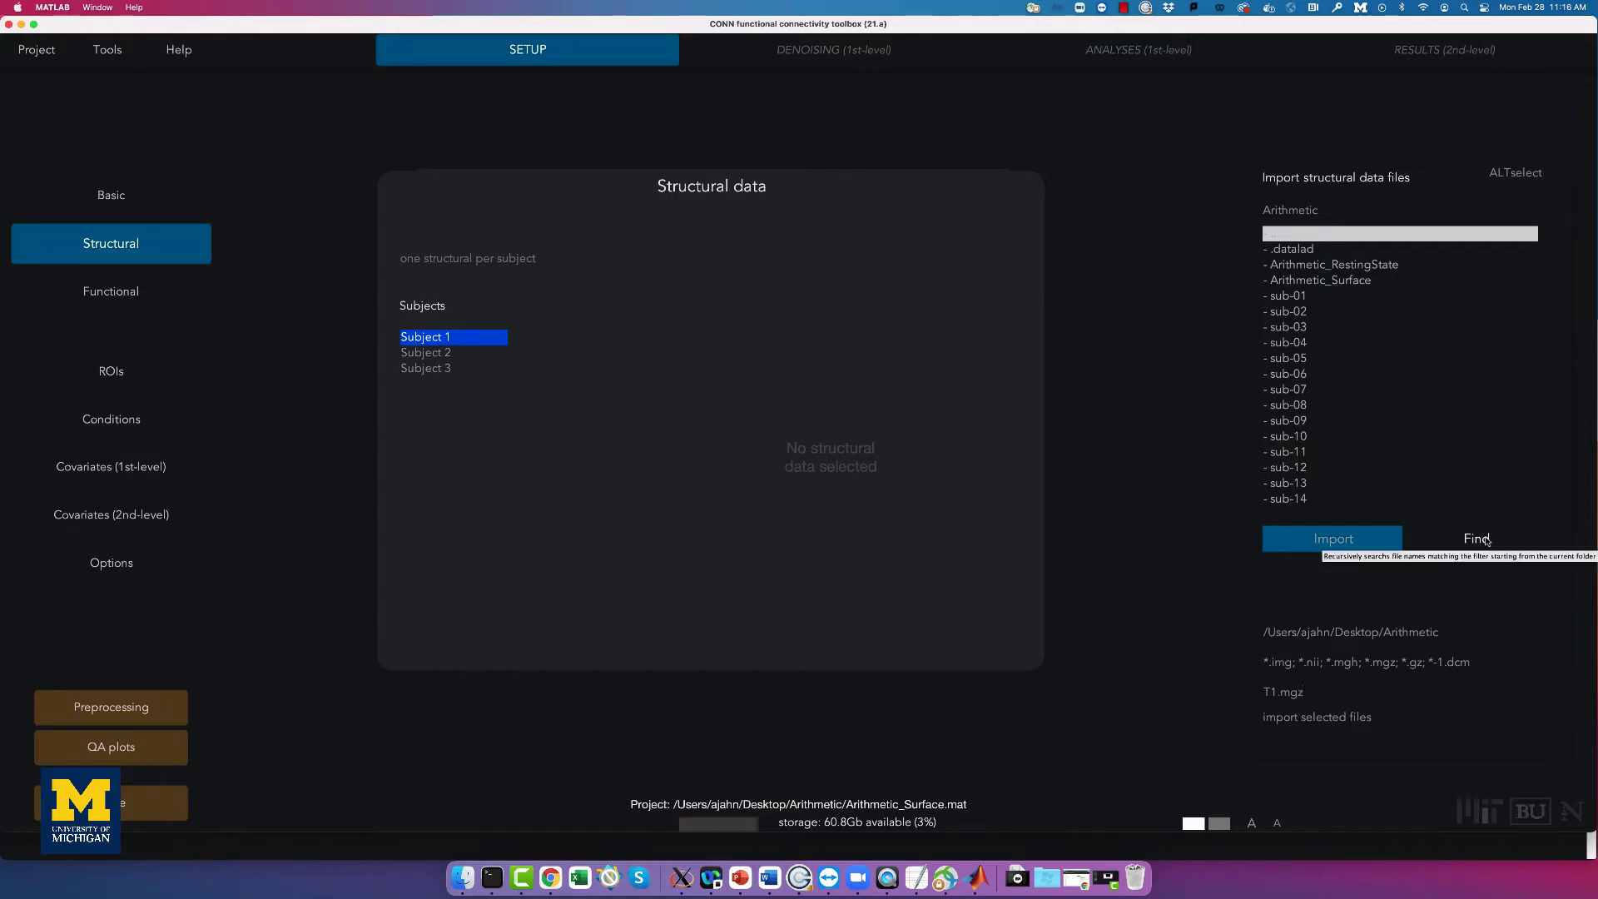
click(1486, 539)
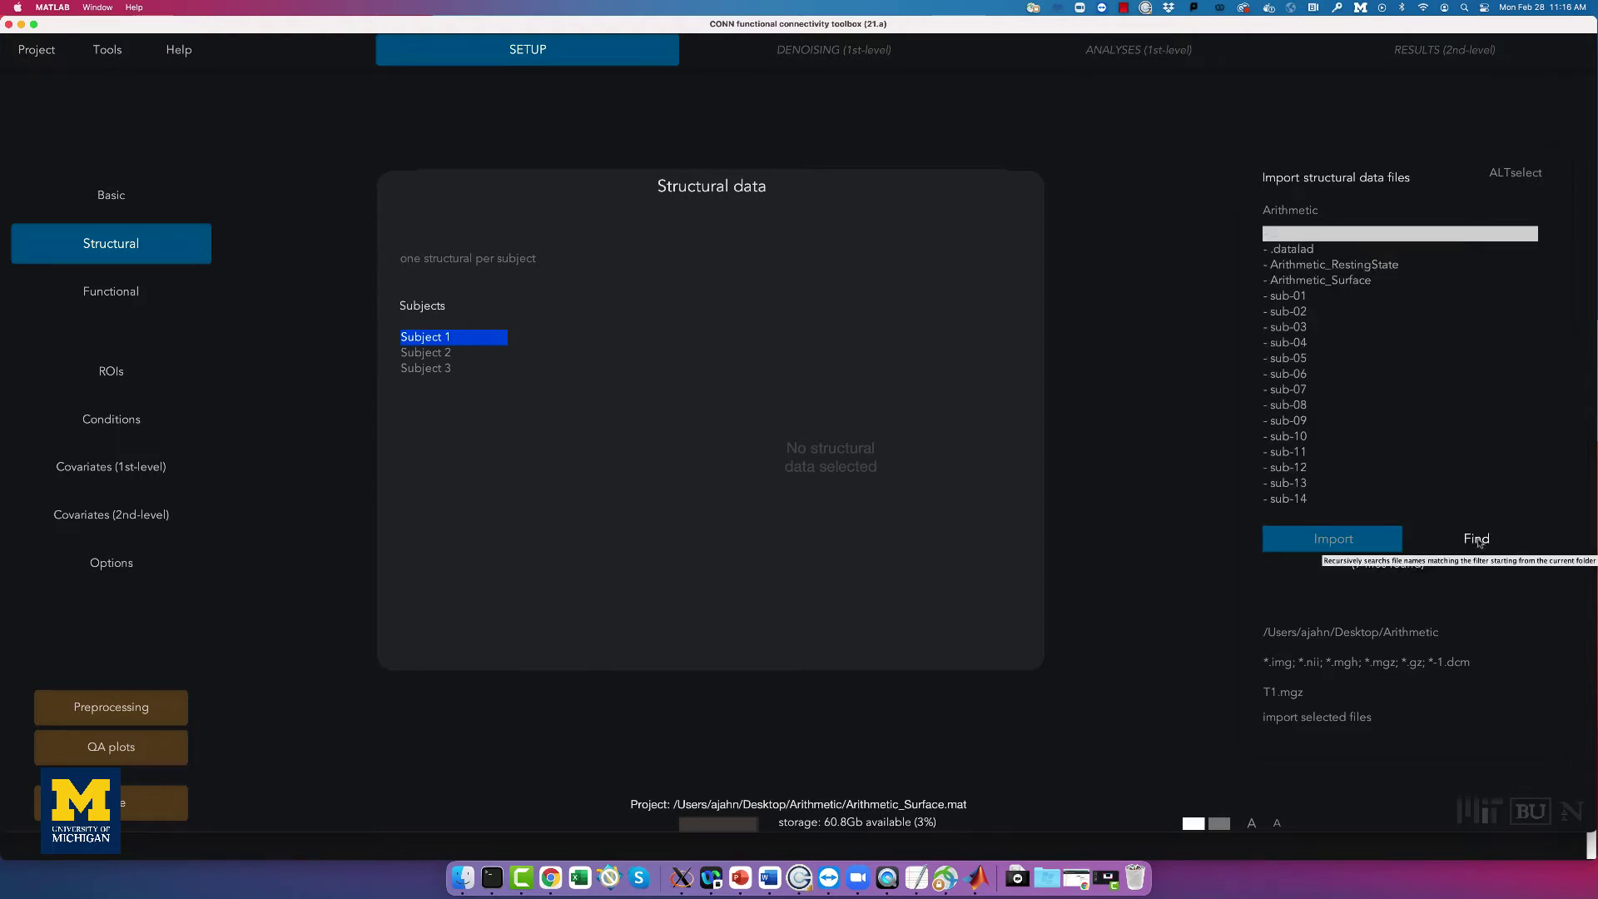
scroll(1329, 447, down, 10)
scroll(1329, 448, down, 5)
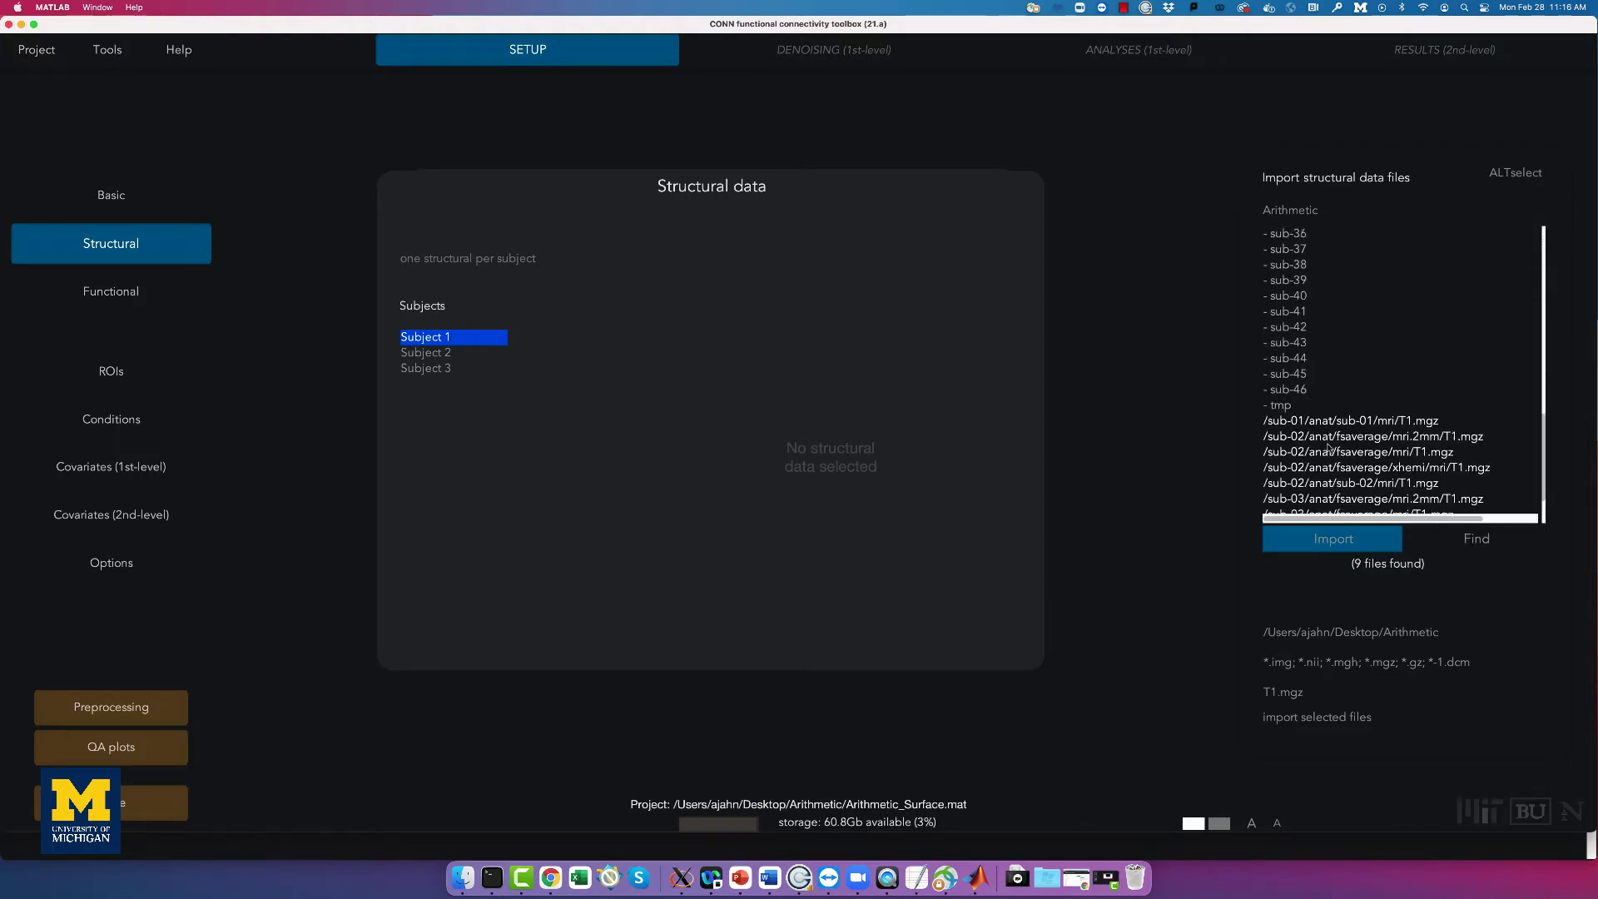
Import sub-01 to sub-03 T1.mgz files for all three subjects, including grey/white/CSF masks.
shift+click(435, 369)
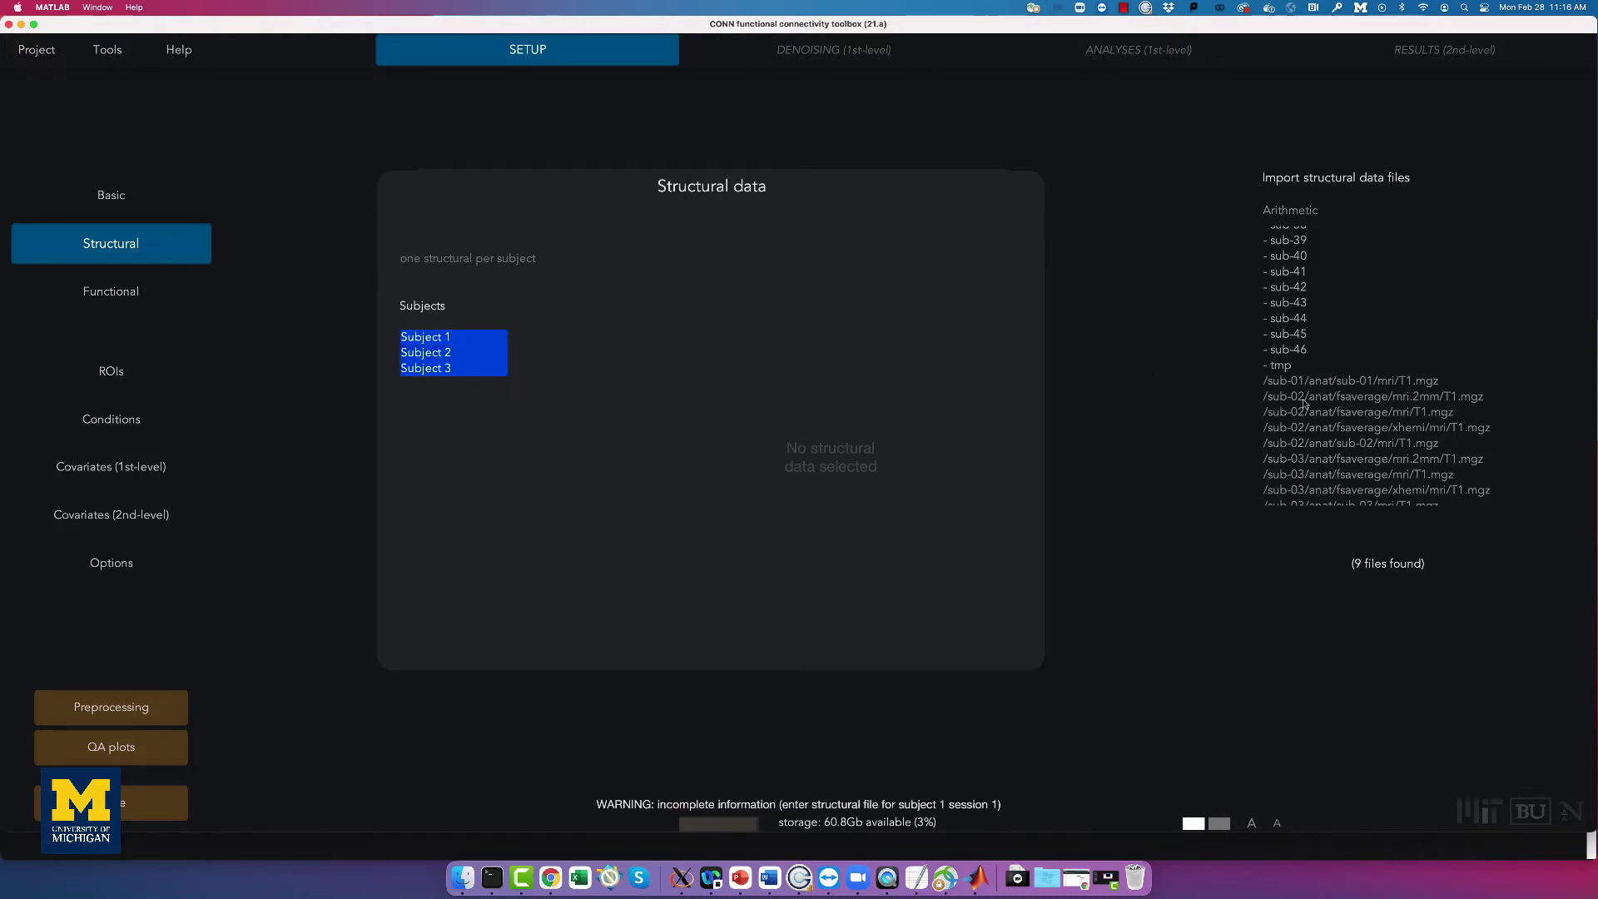
mouse_move(1381, 414)
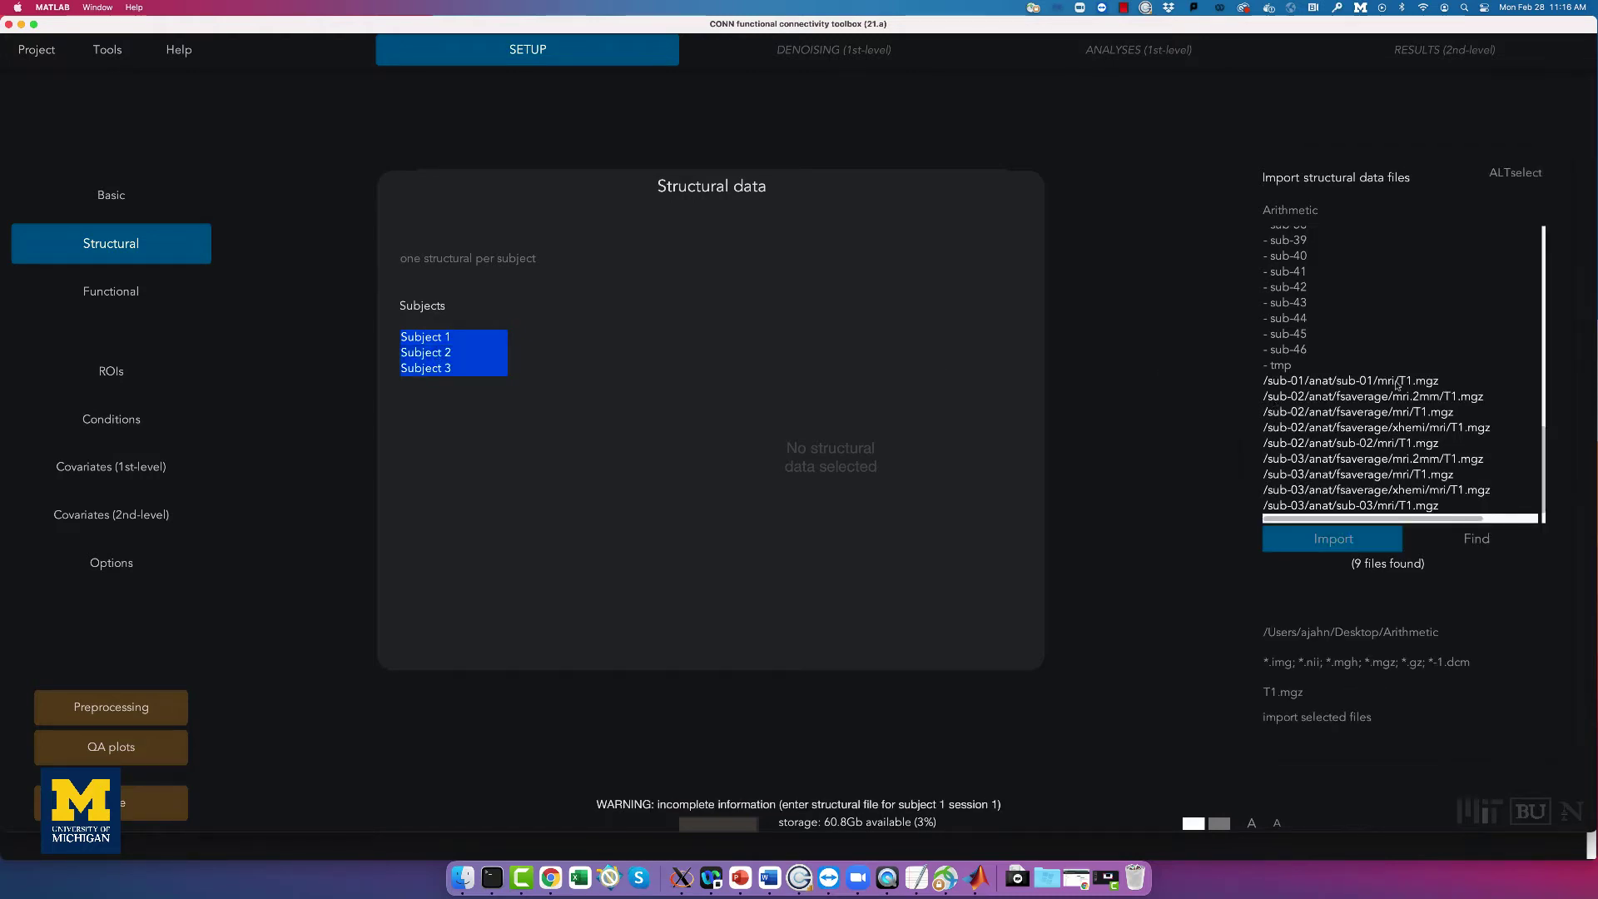
click(1397, 382)
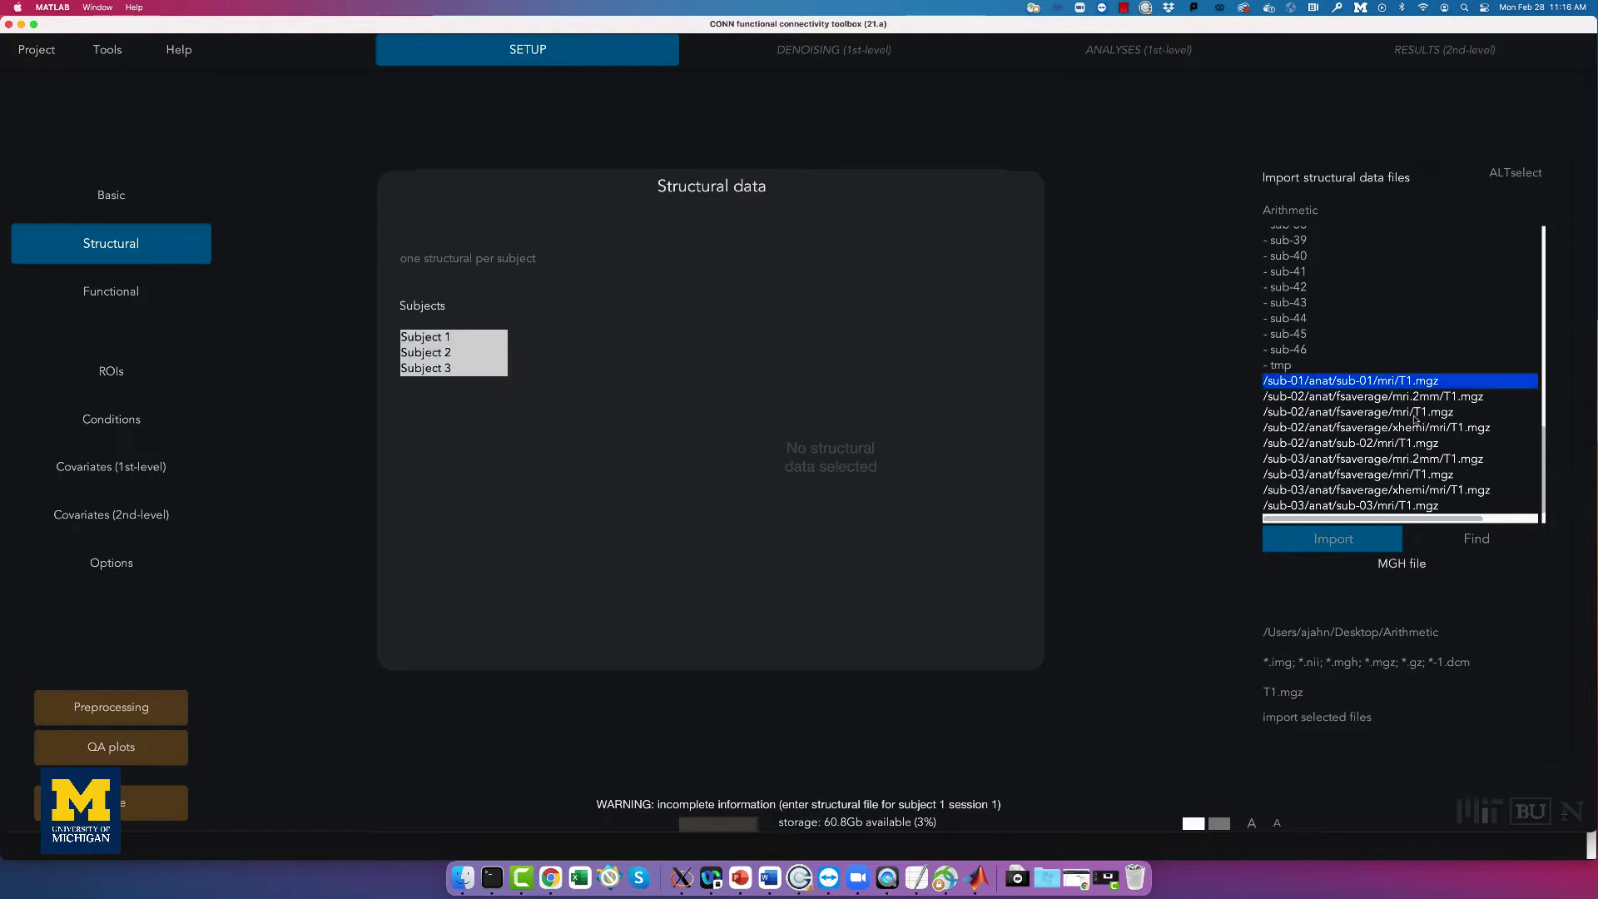
super+click(1373, 444)
super+click(1388, 507)
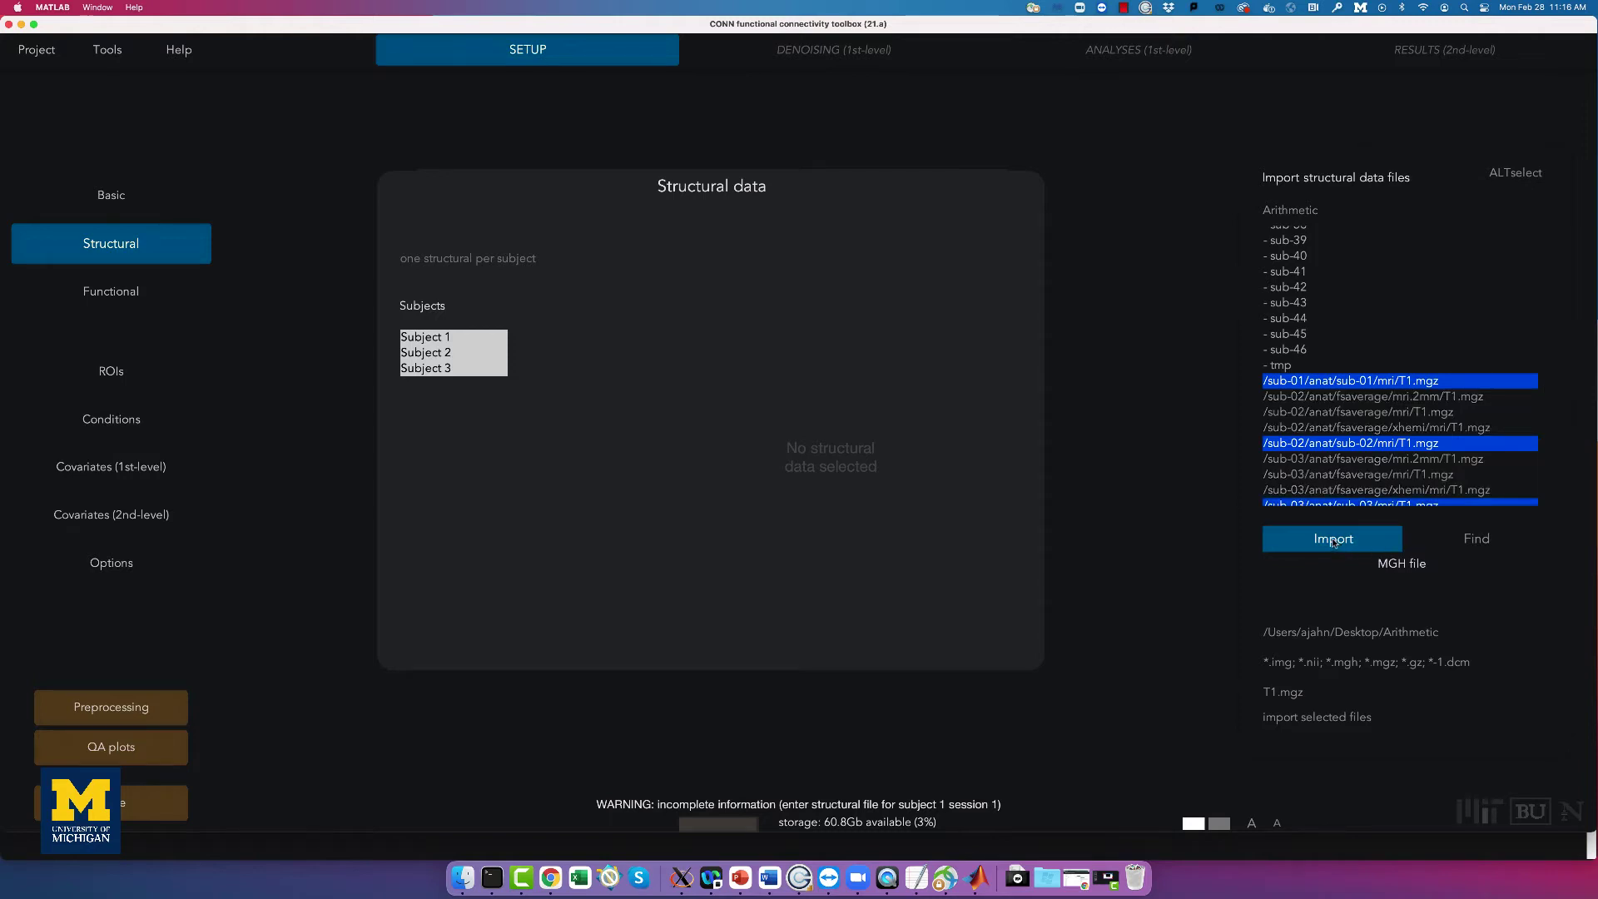
click(1332, 539)
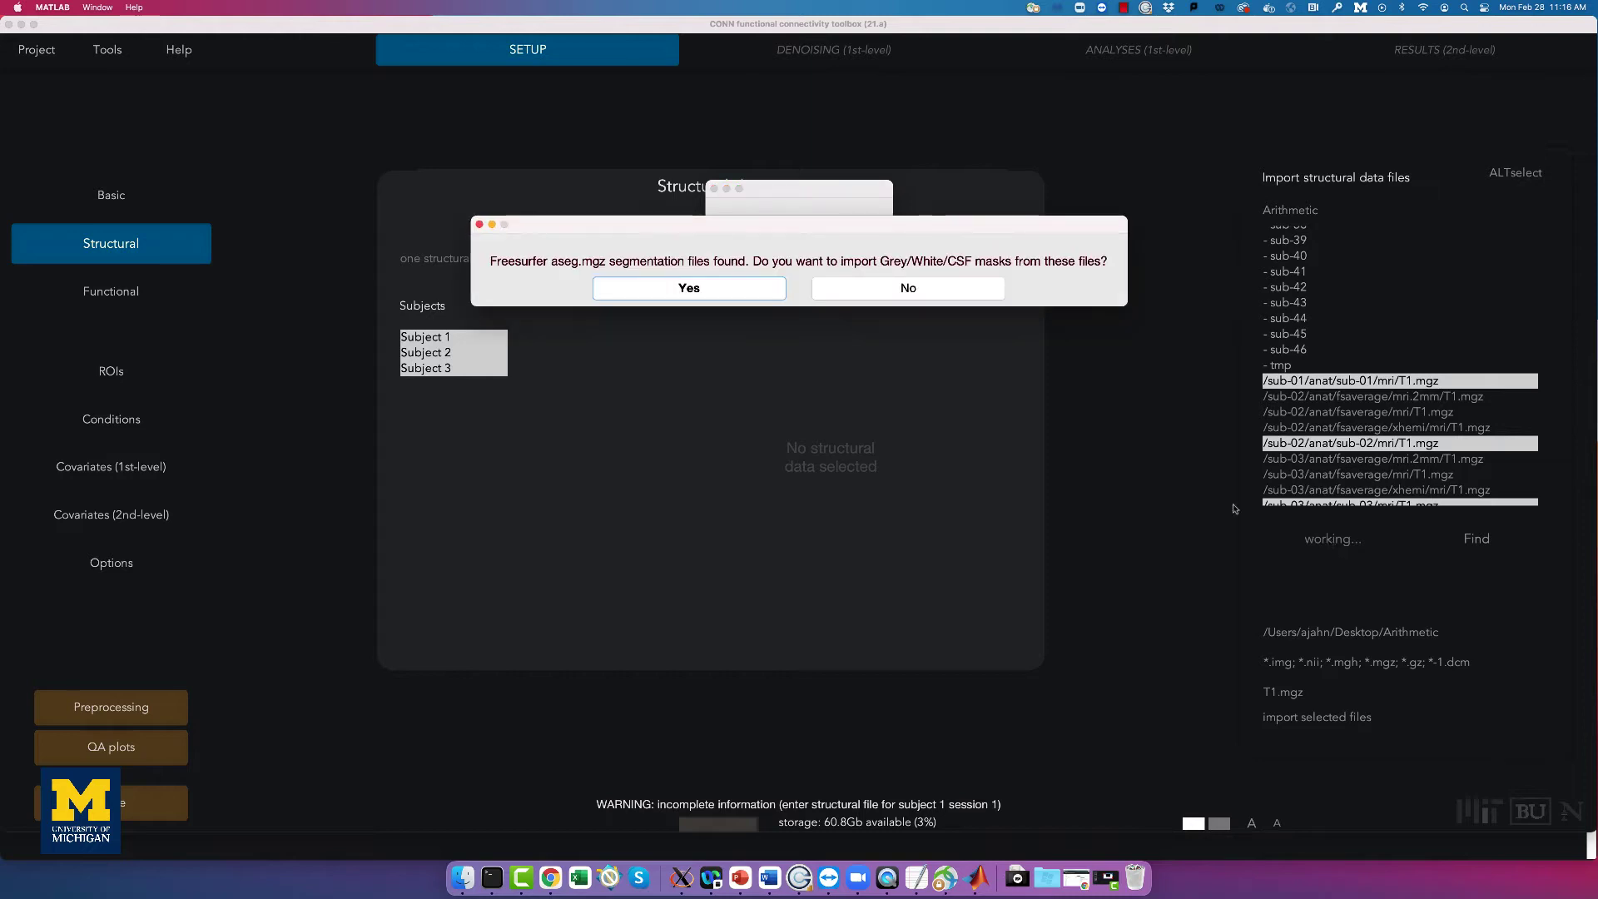
click(685, 289)
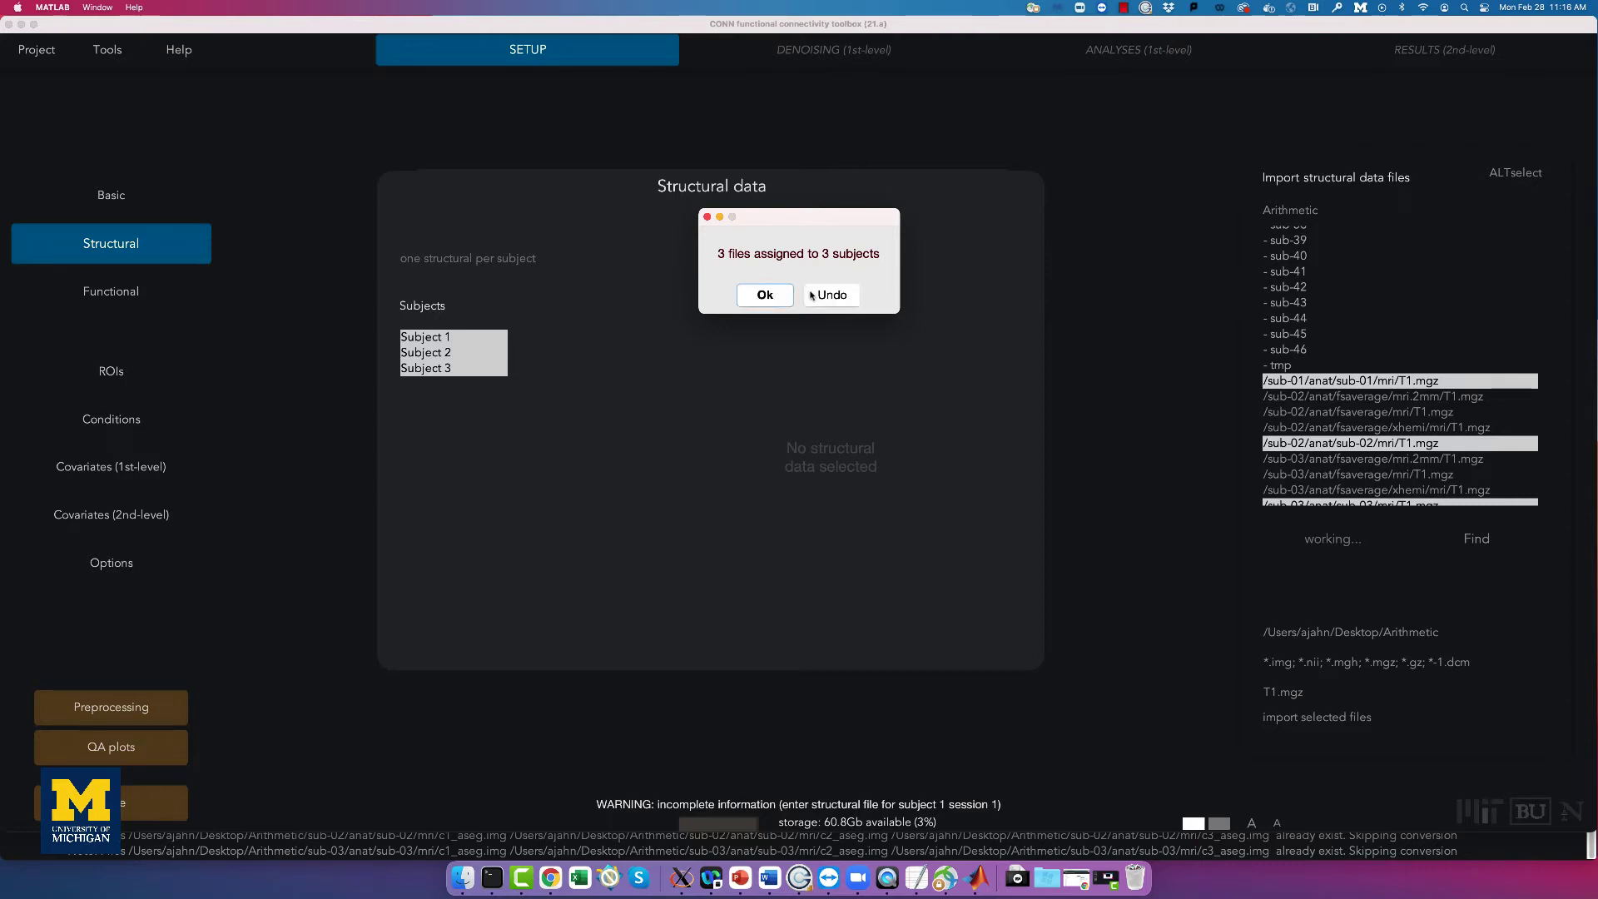
click(753, 296)
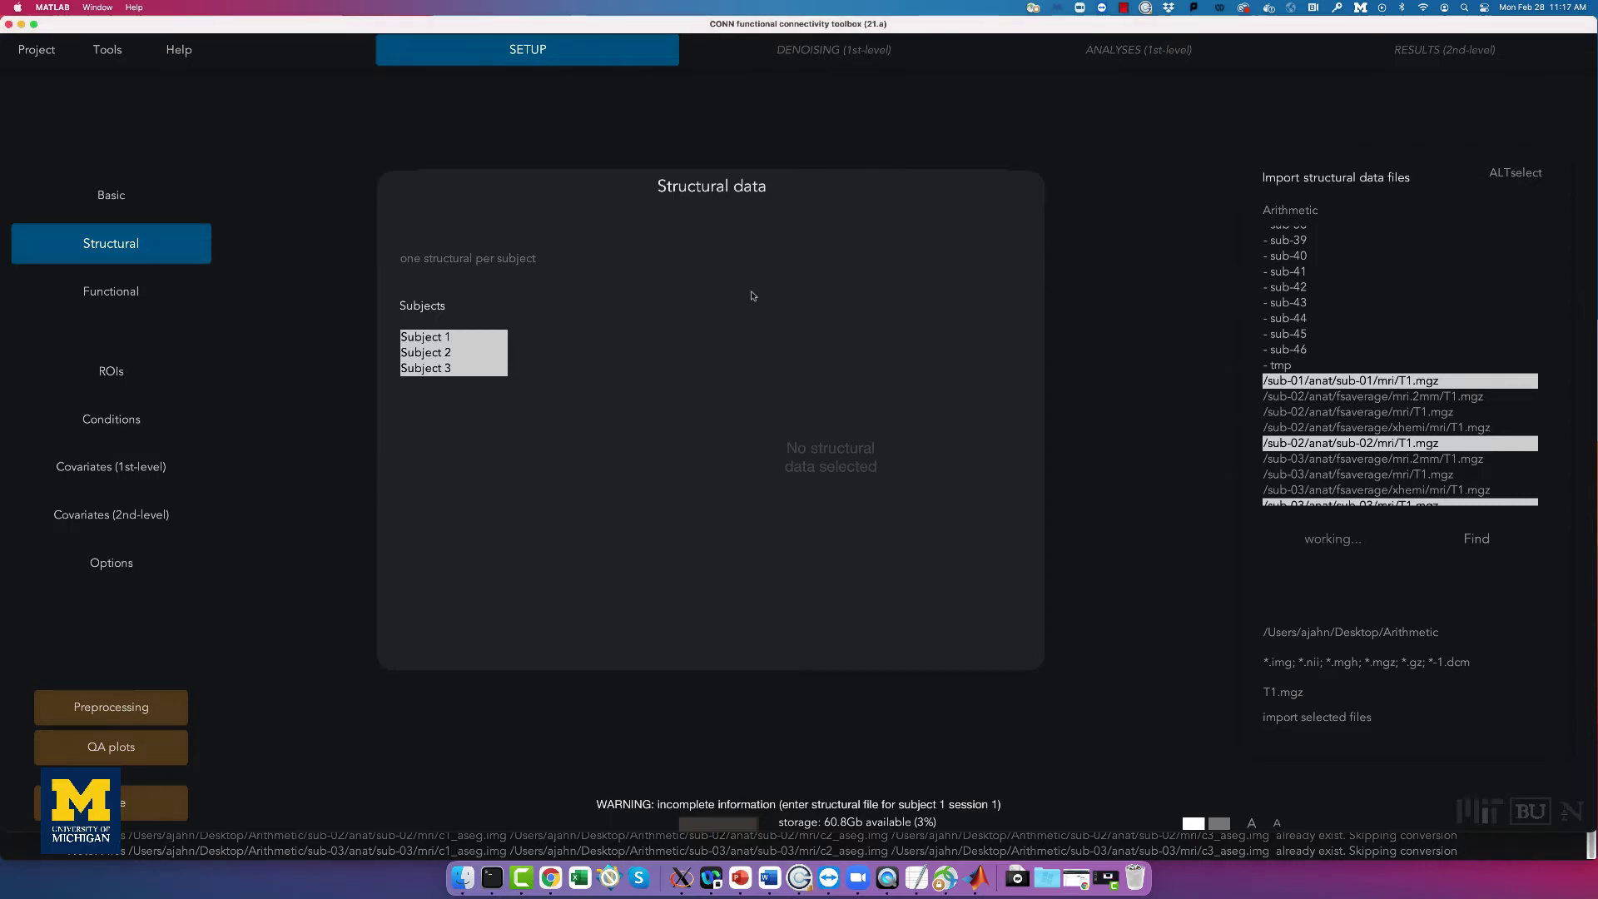
Preview Subject 1's structural surface in the medial view.
click(466, 338)
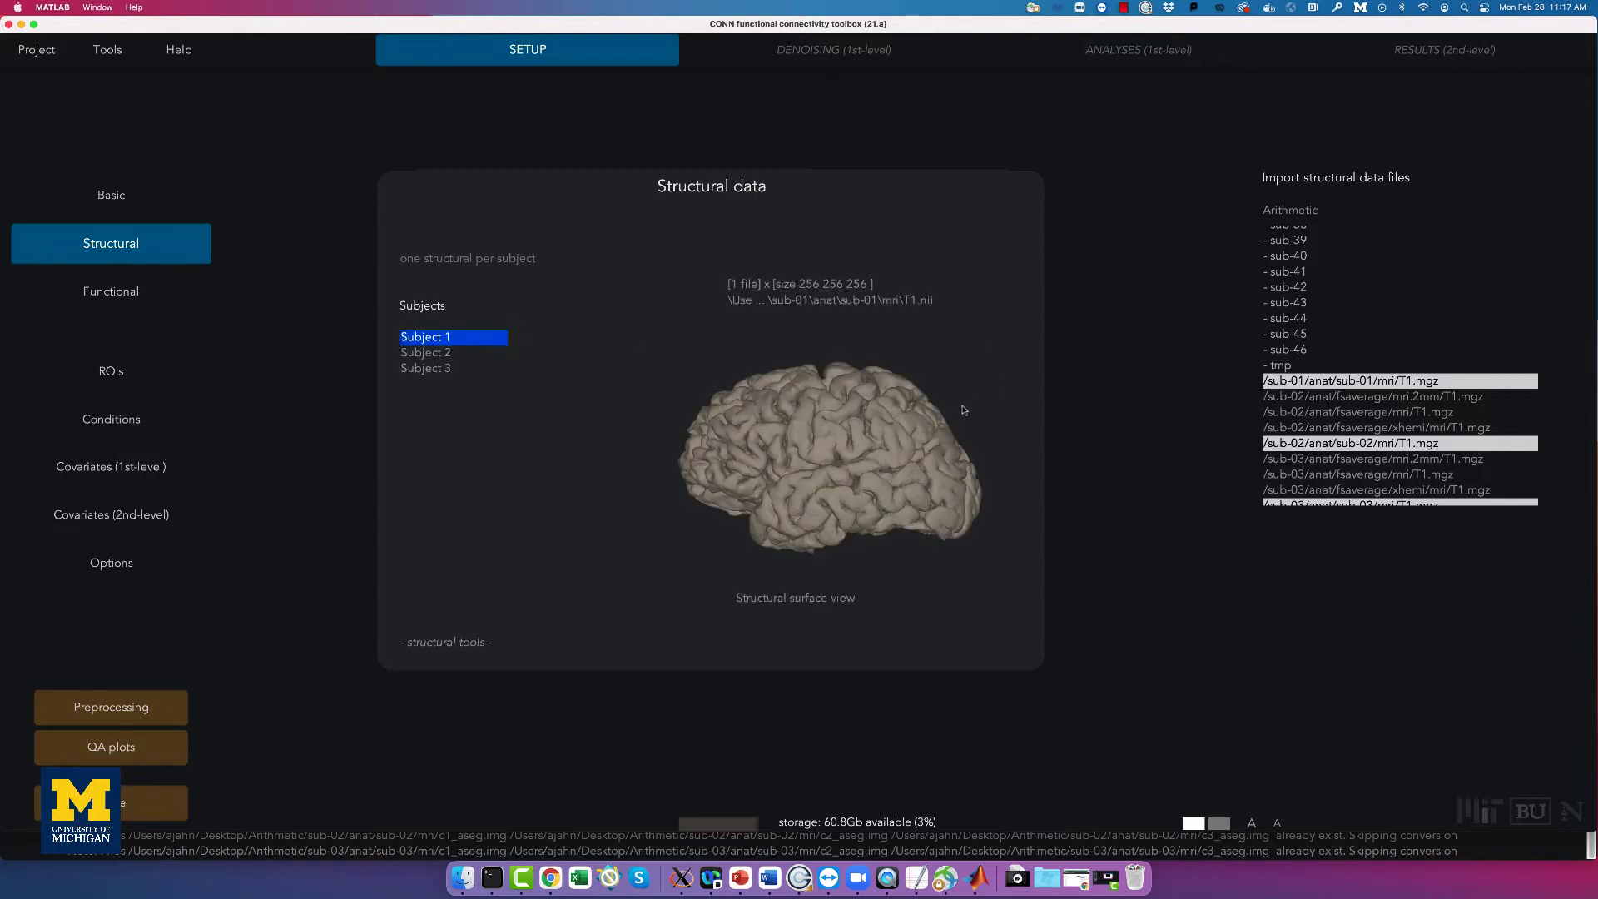
click(1007, 373)
click(1008, 374)
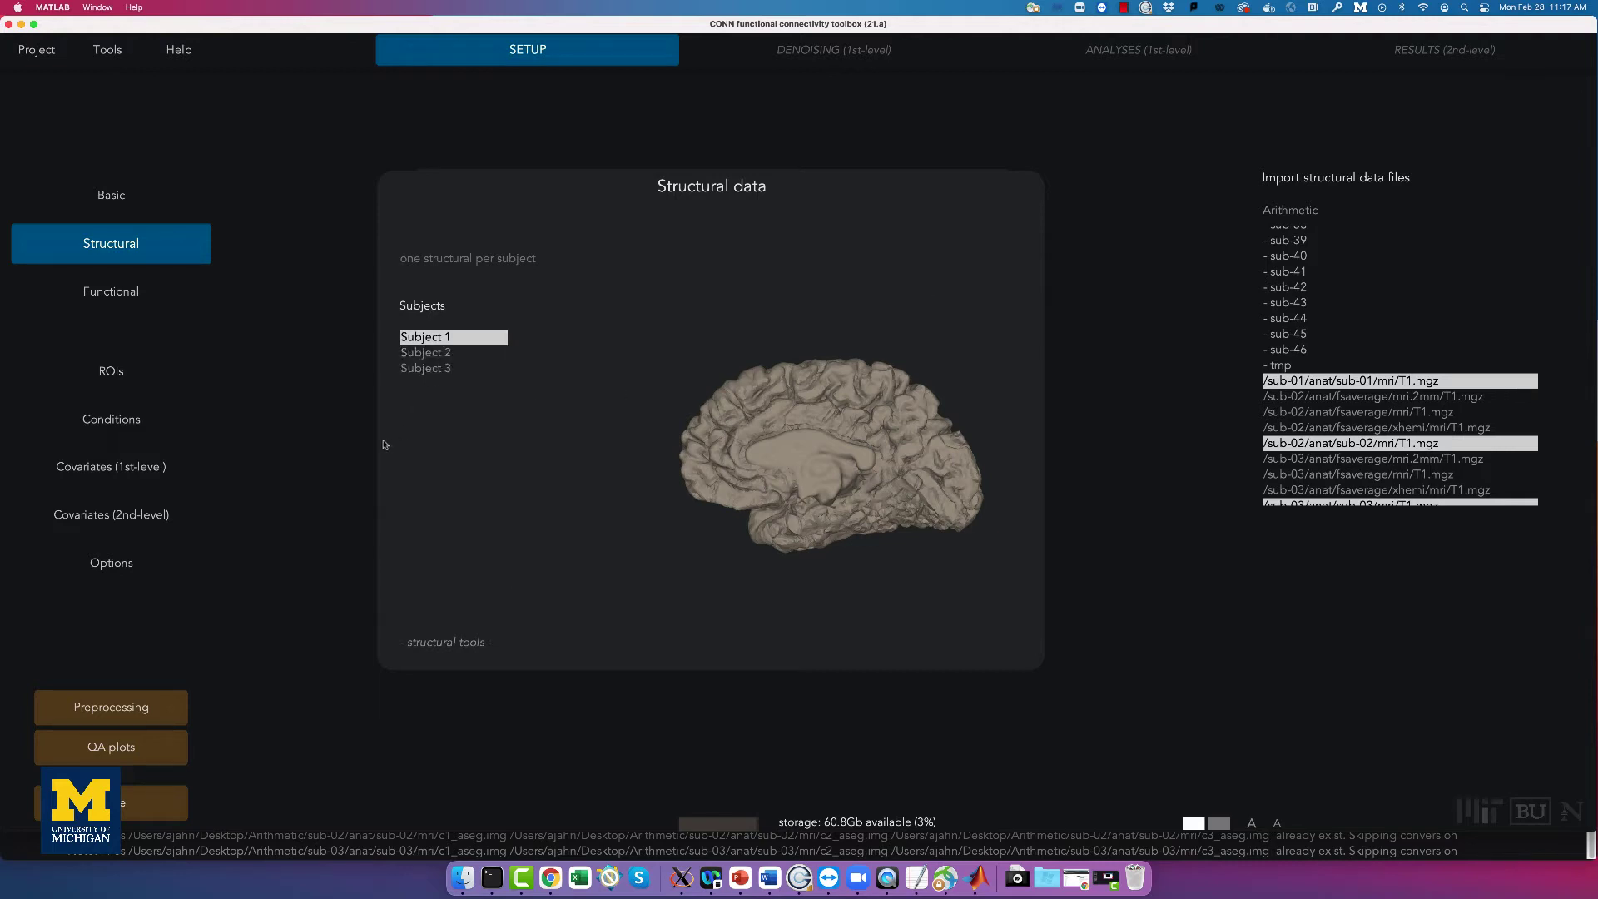
Find task-rest_bold.nii files and import sub-01 to sub-03 ones as Session 1 functional data.
click(126, 301)
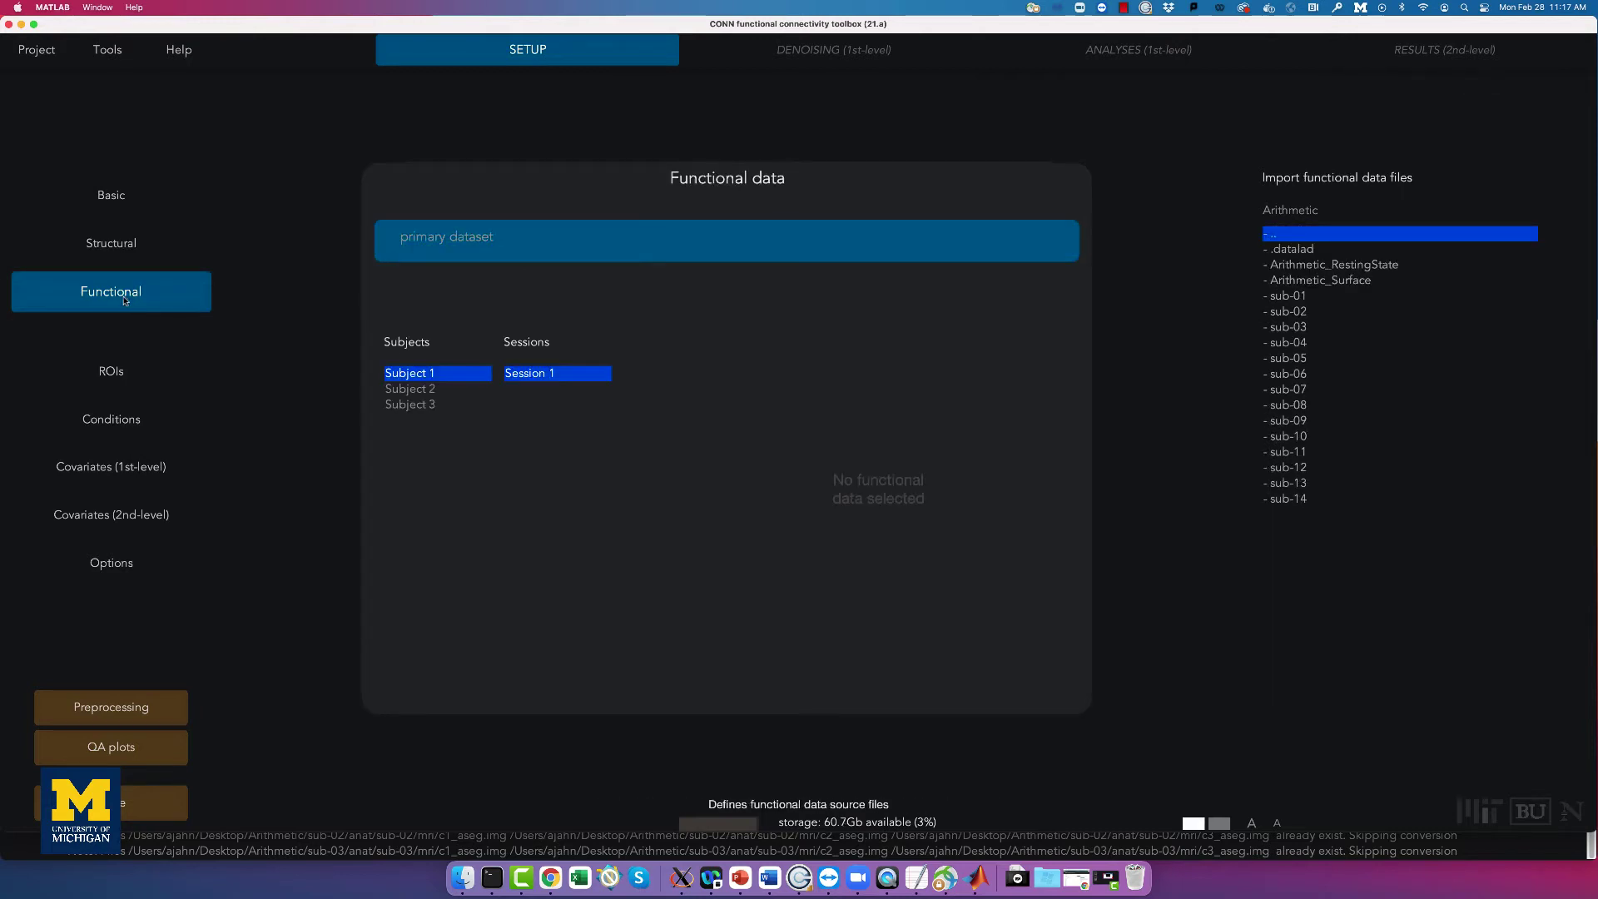
mouse_move(1440, 517)
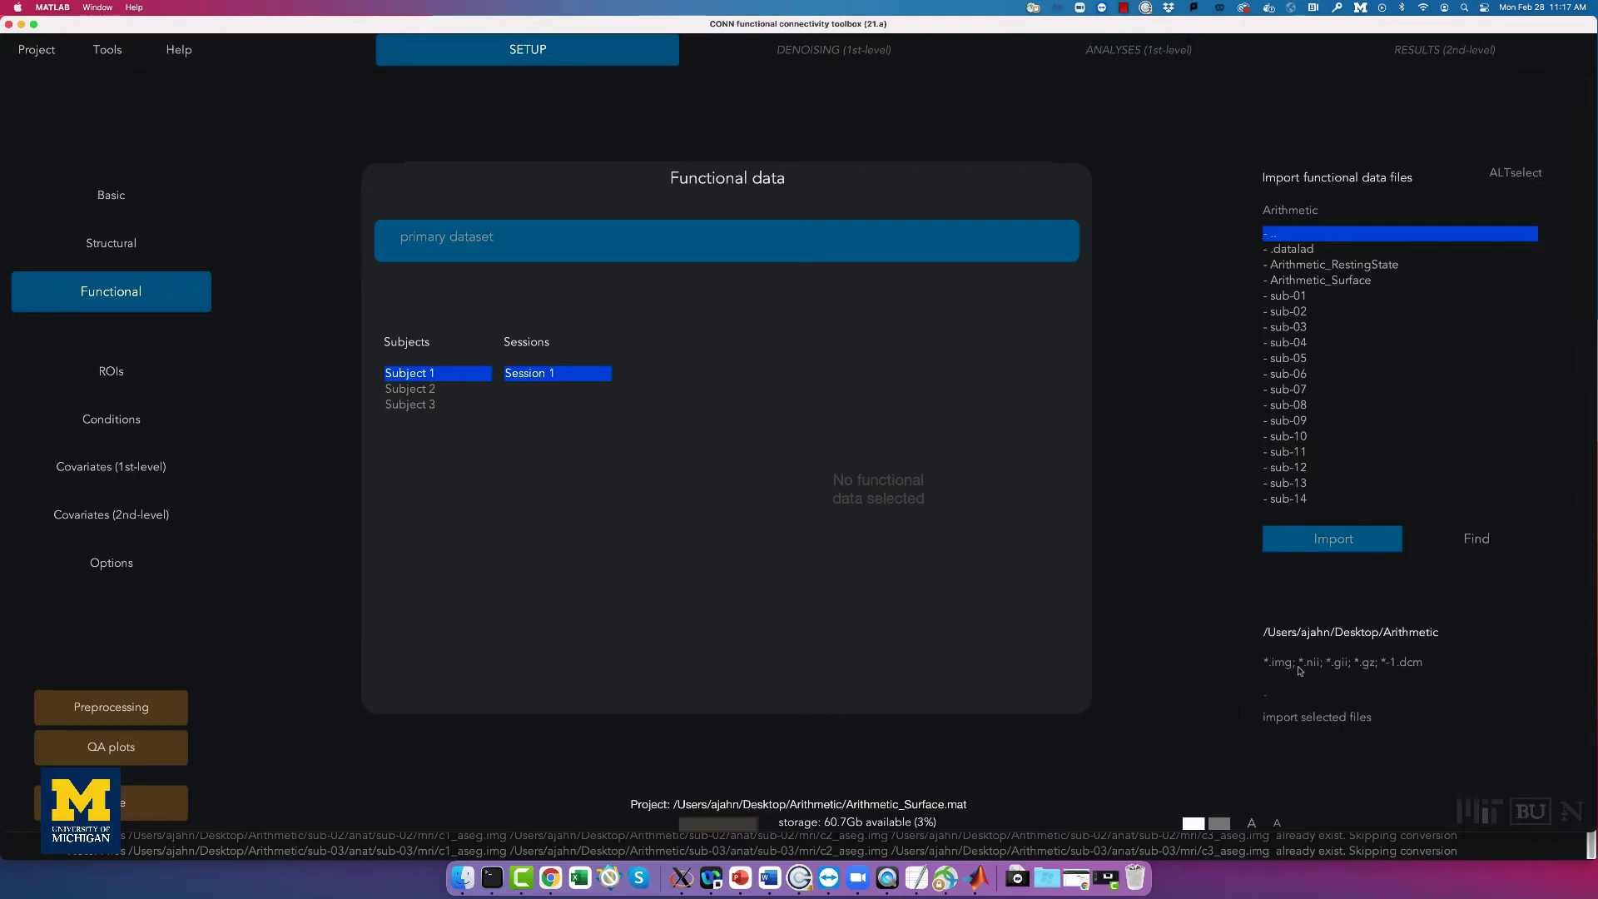
text(t)
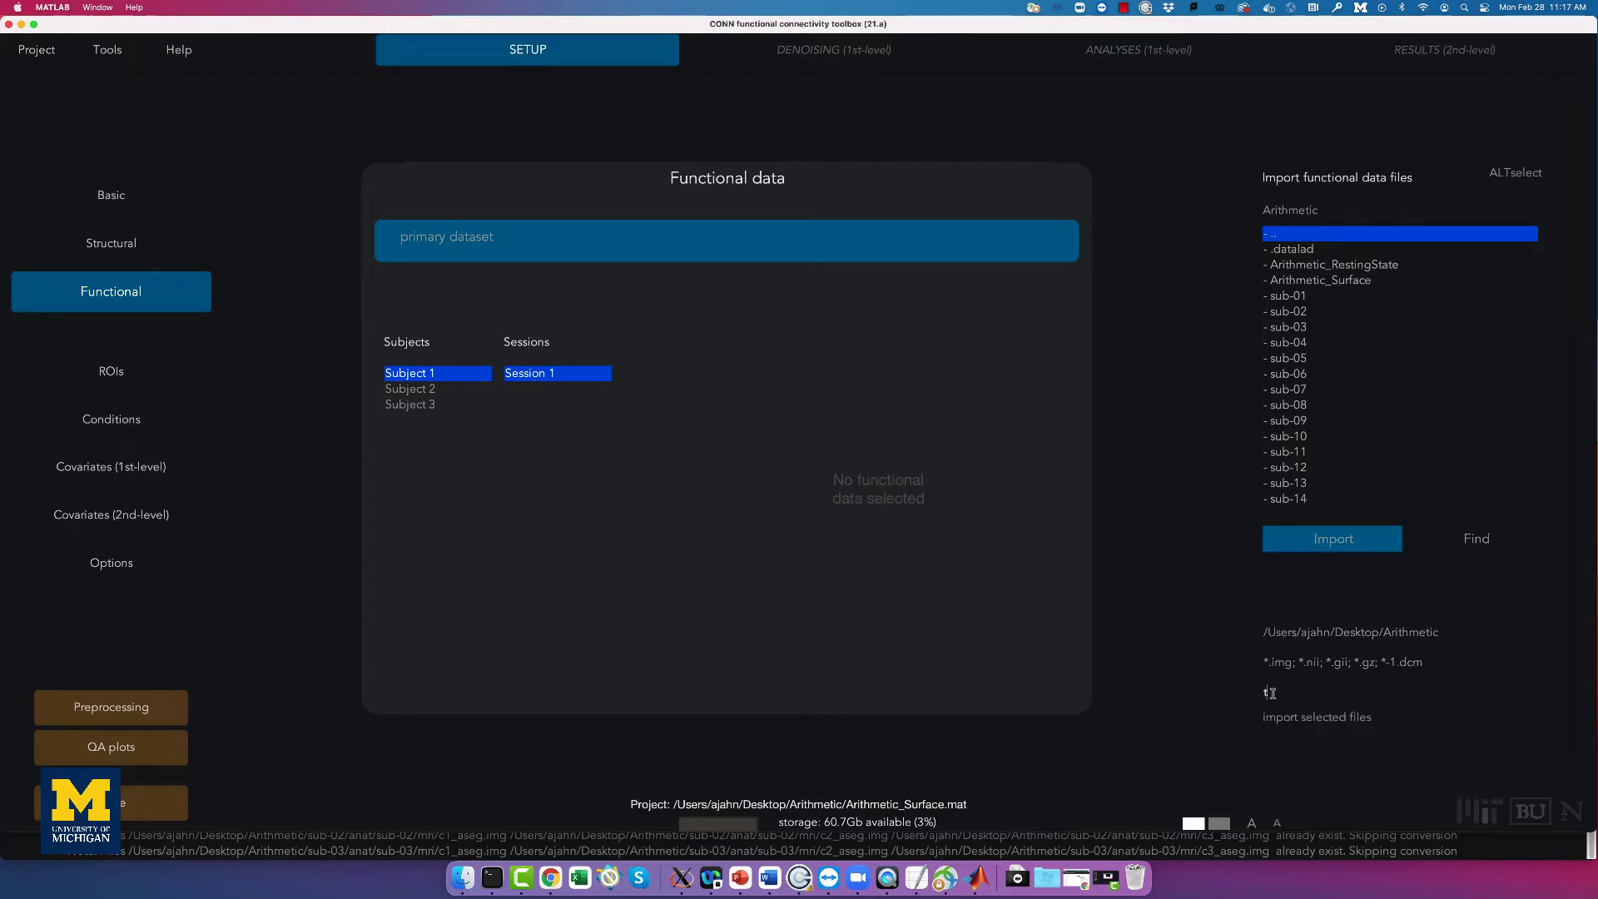
text(ask-rest_bold.nii.gz)
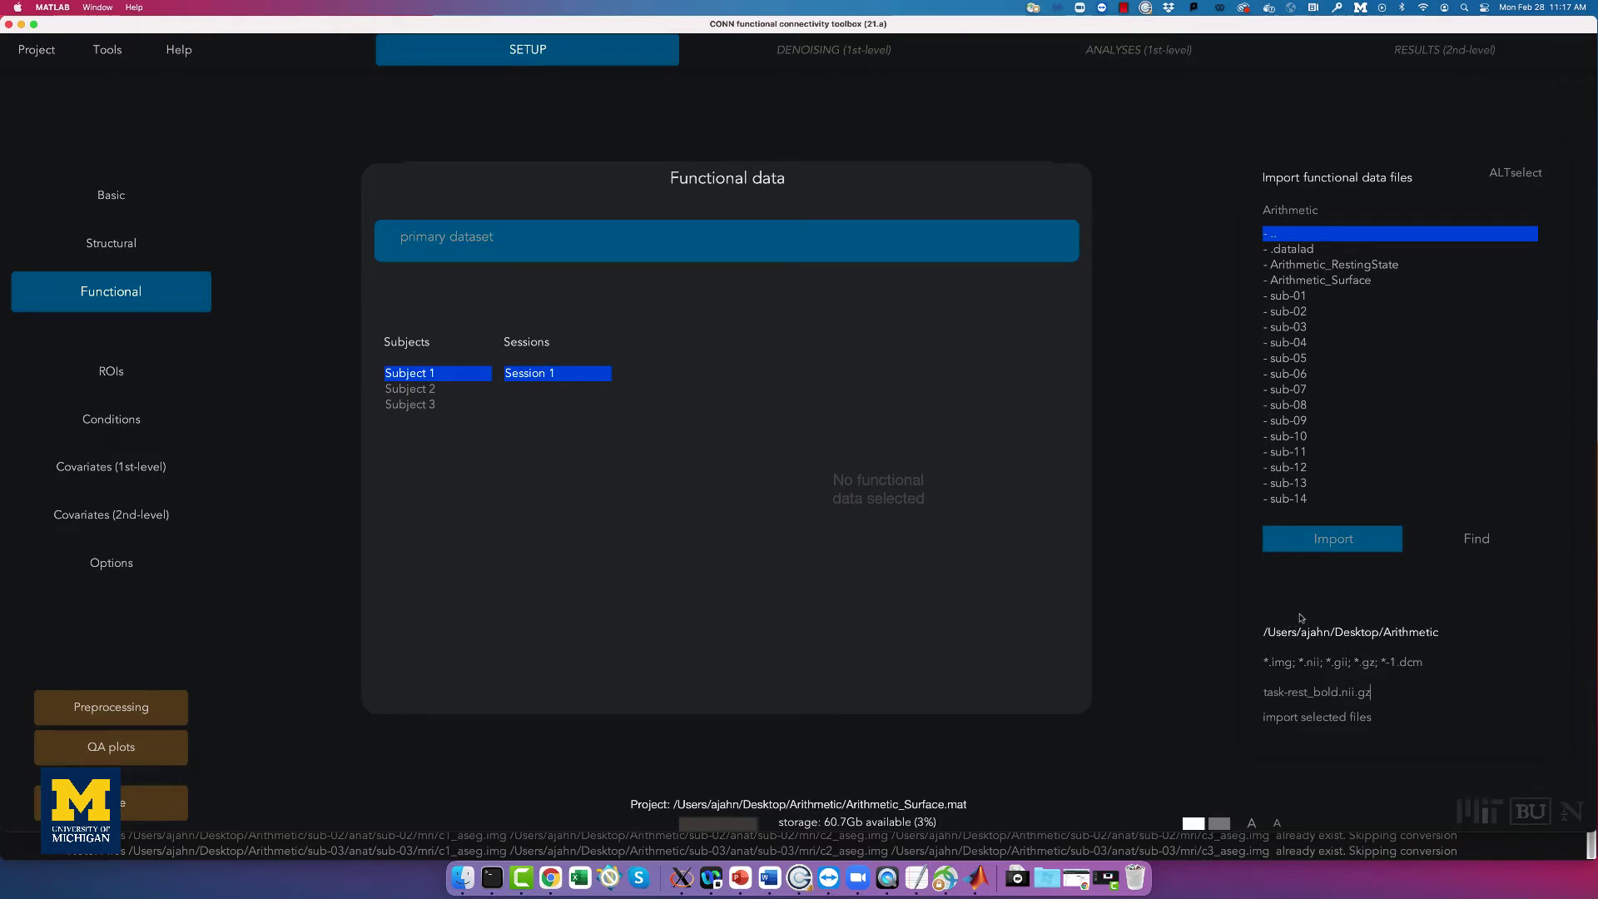
click(1478, 537)
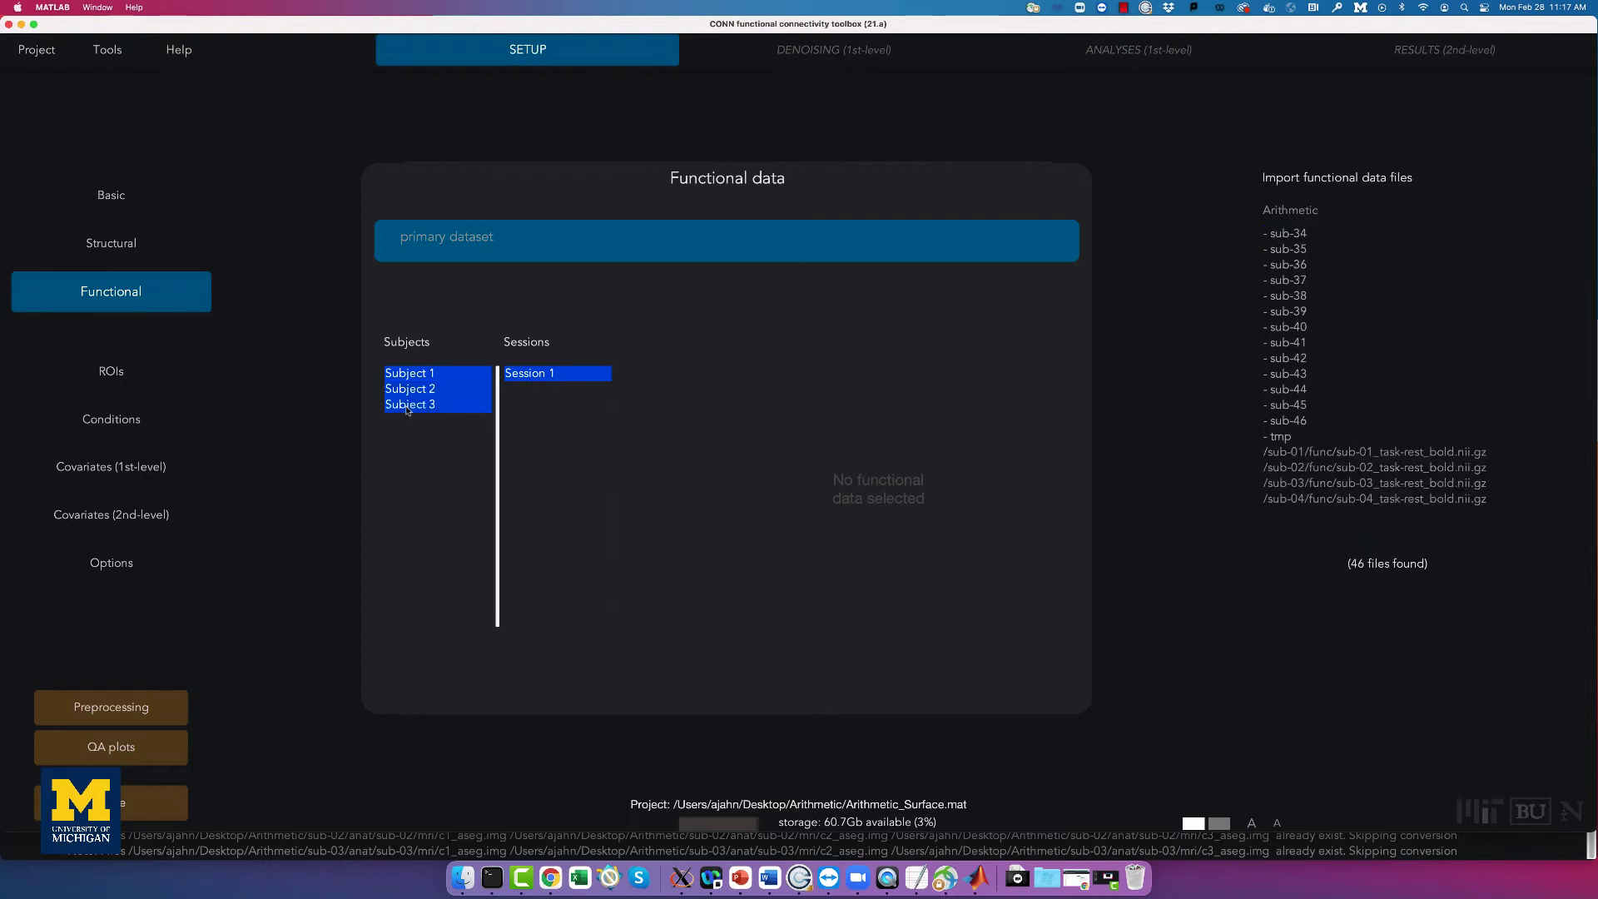
mouse_move(1416, 423)
click(1385, 390)
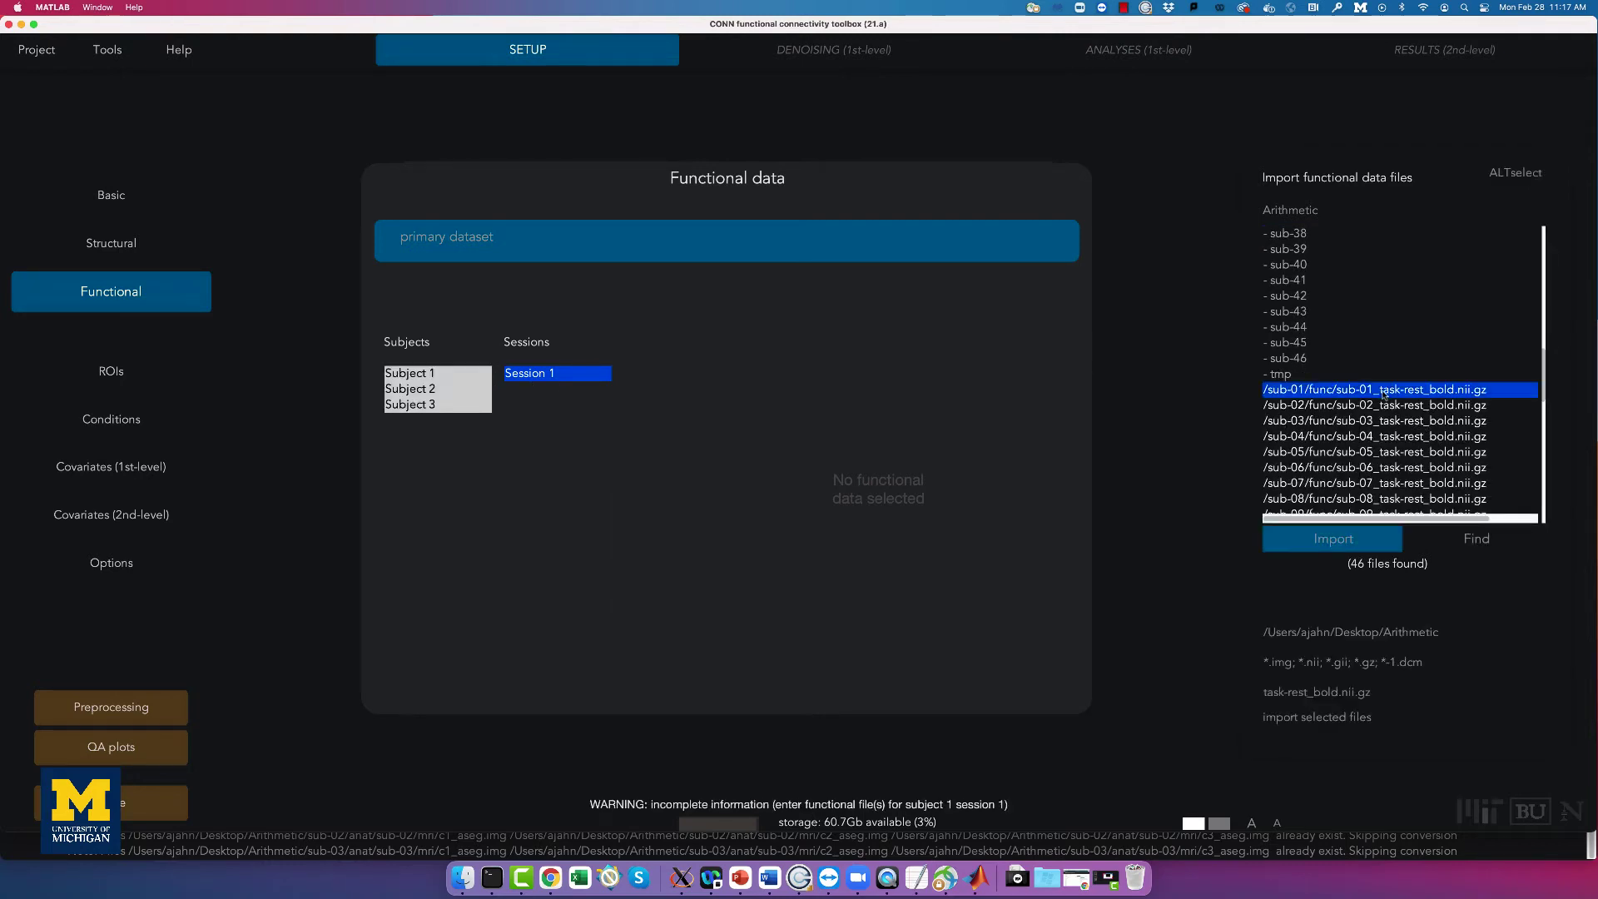
shift+click(1385, 421)
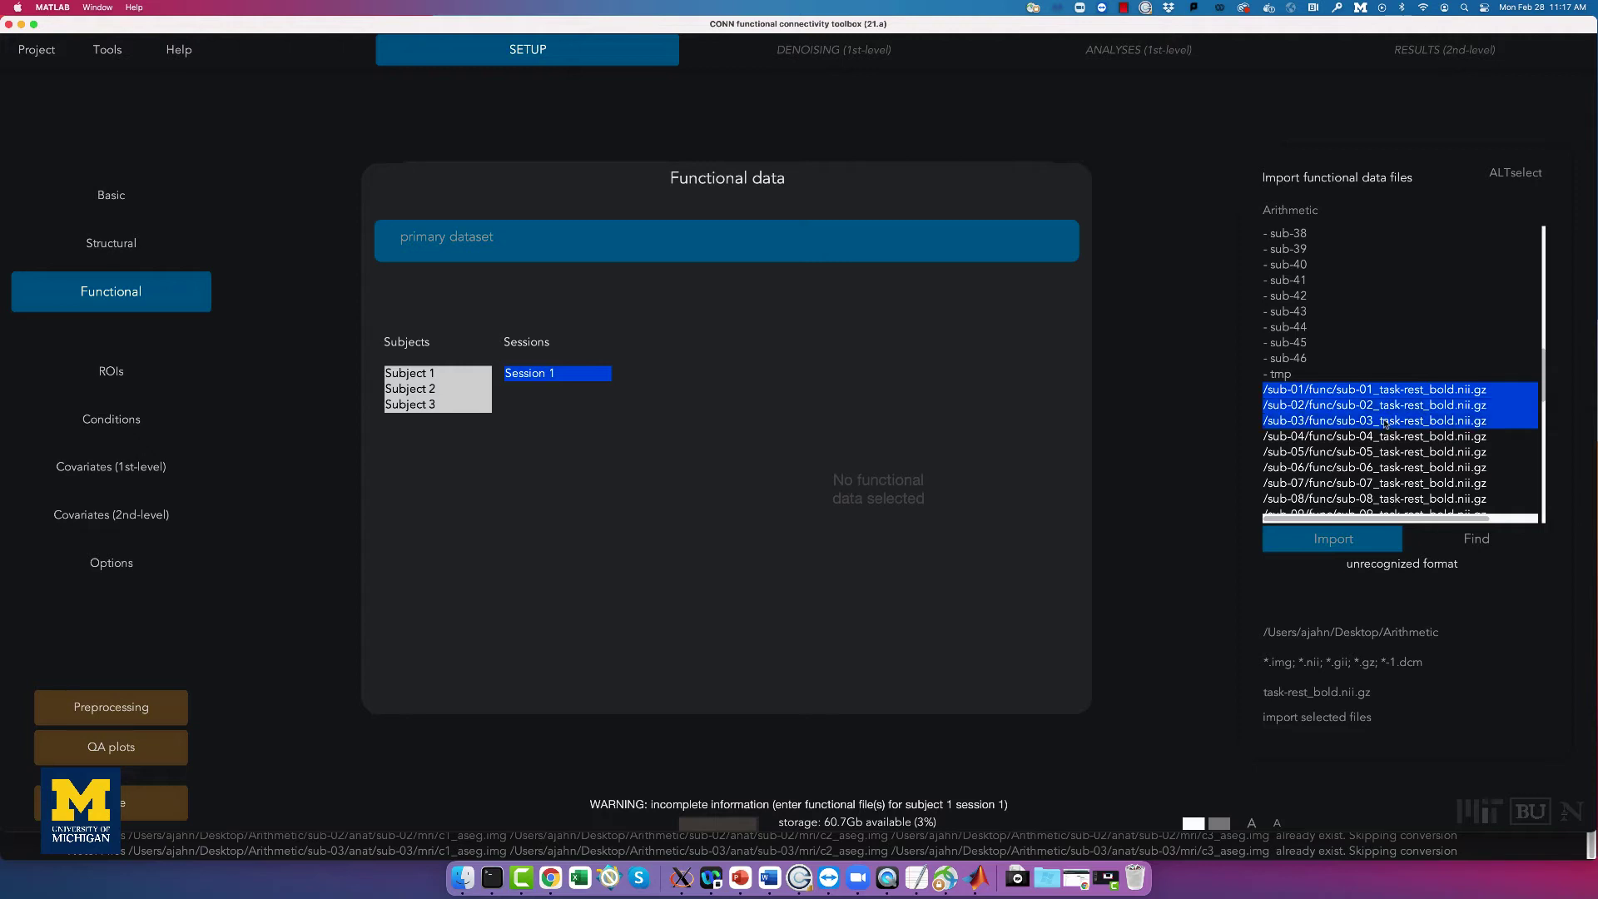
click(1333, 539)
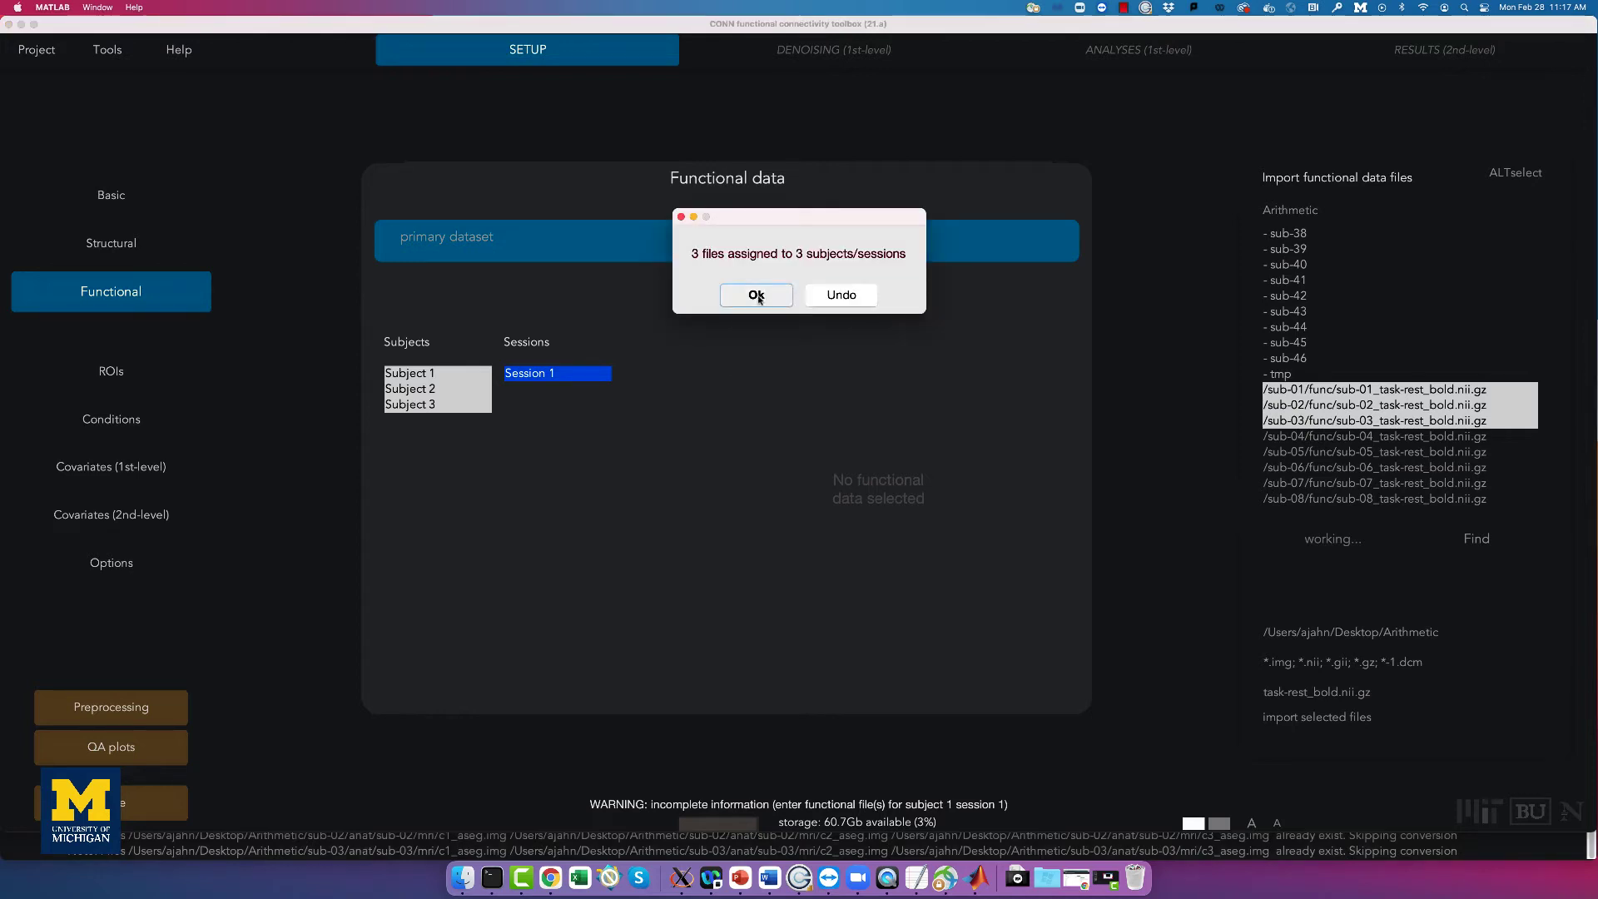
click(759, 297)
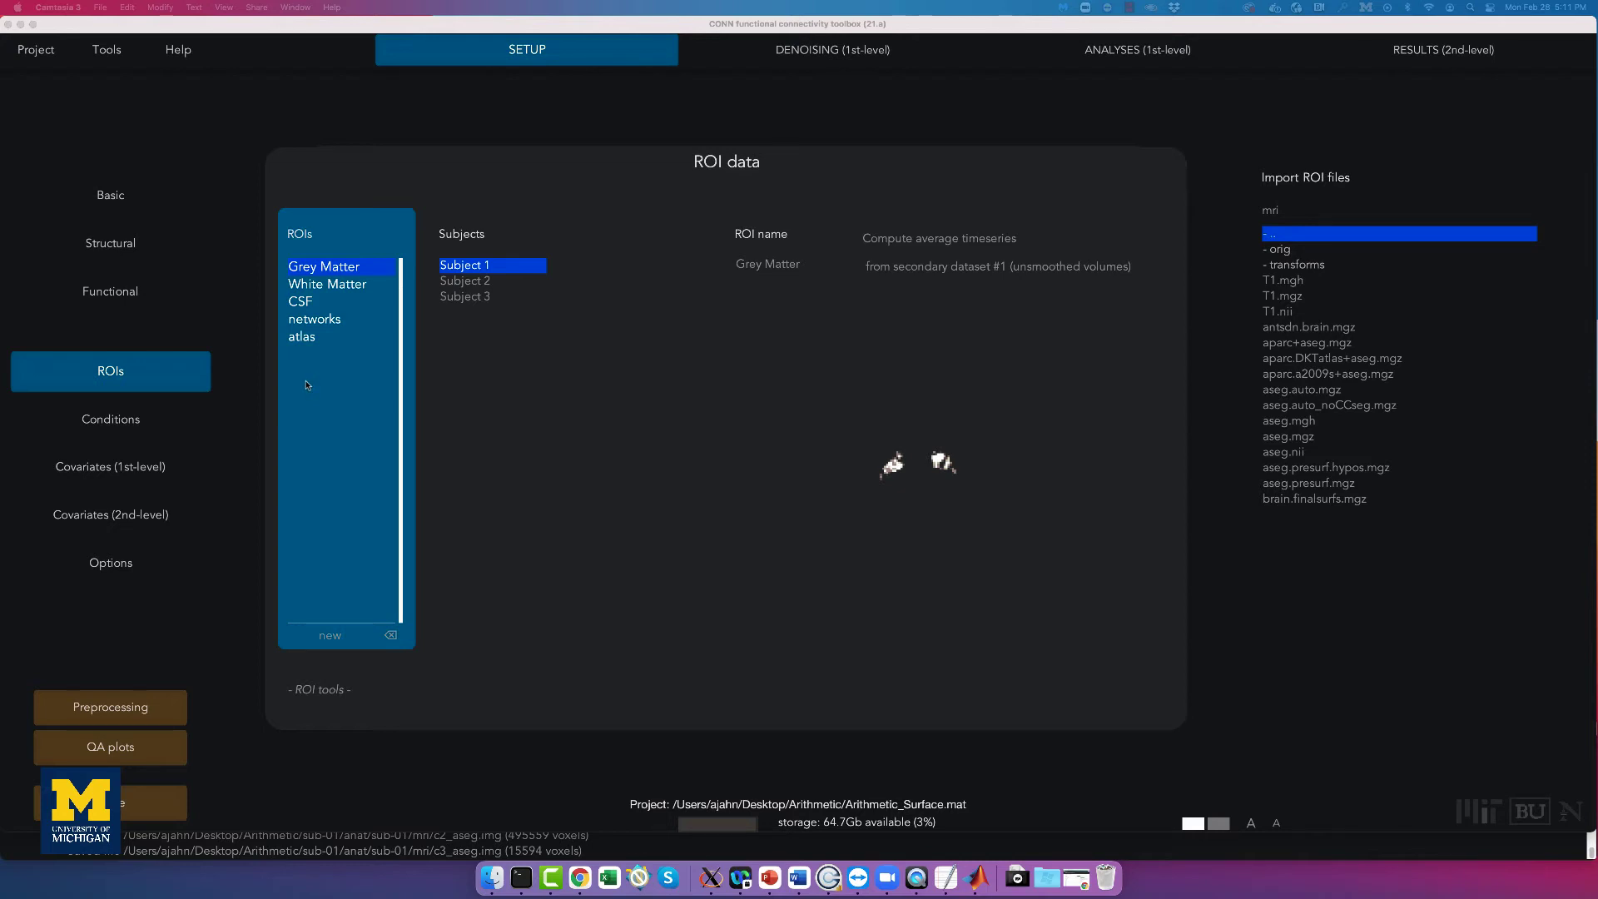
Create a new ROI named FS_Atlas and tick its Atlas file checkbox.
click(327, 635)
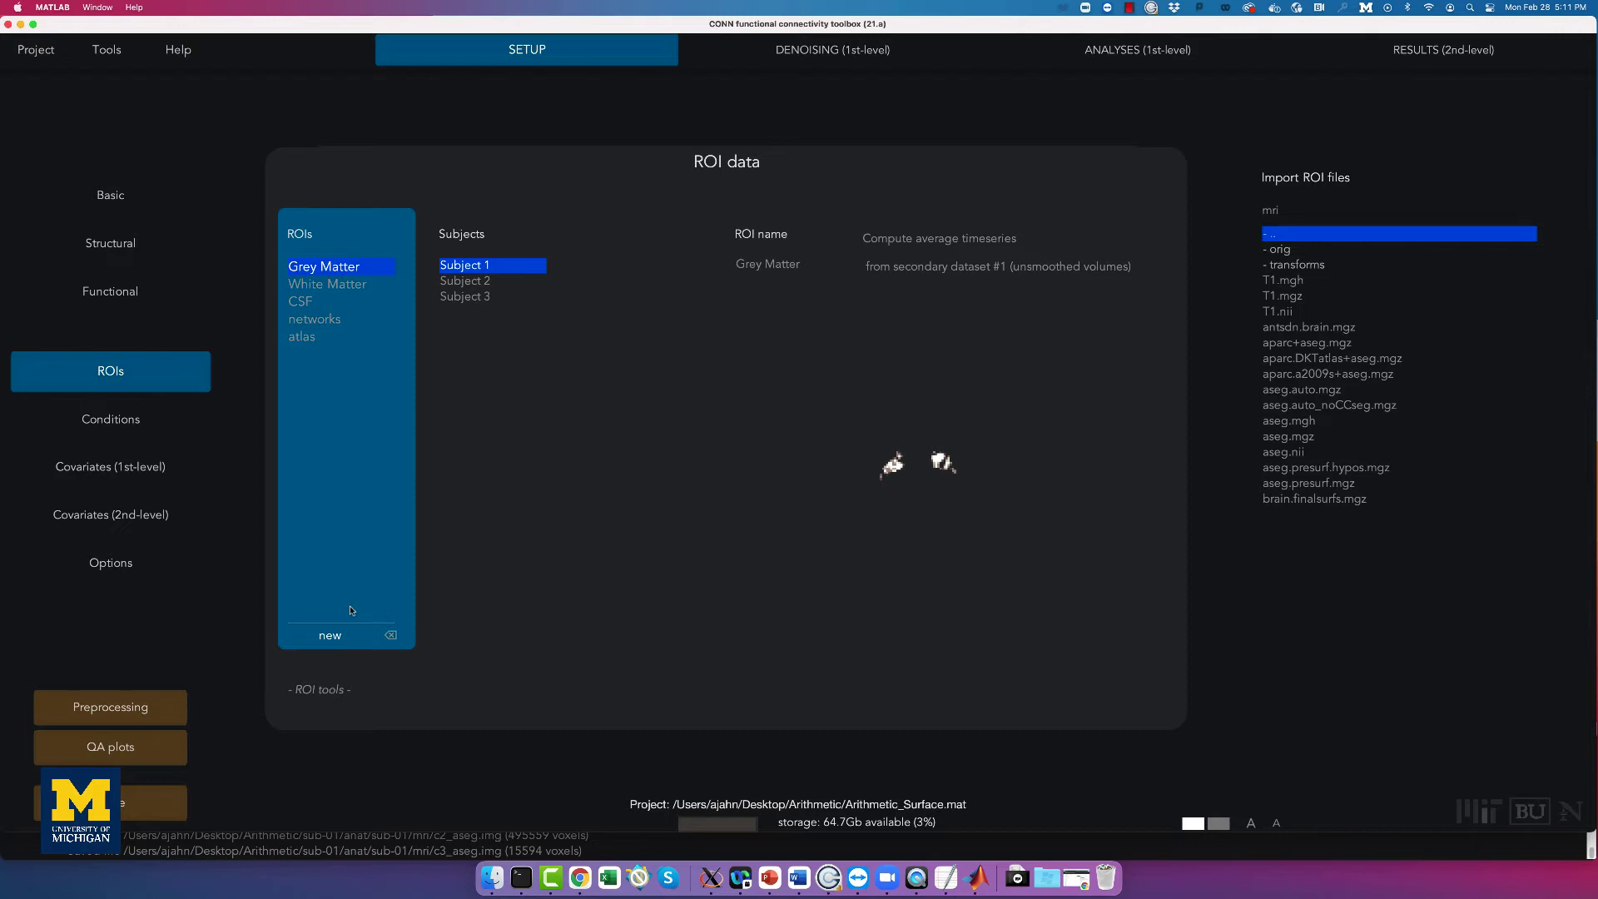
text(FS)
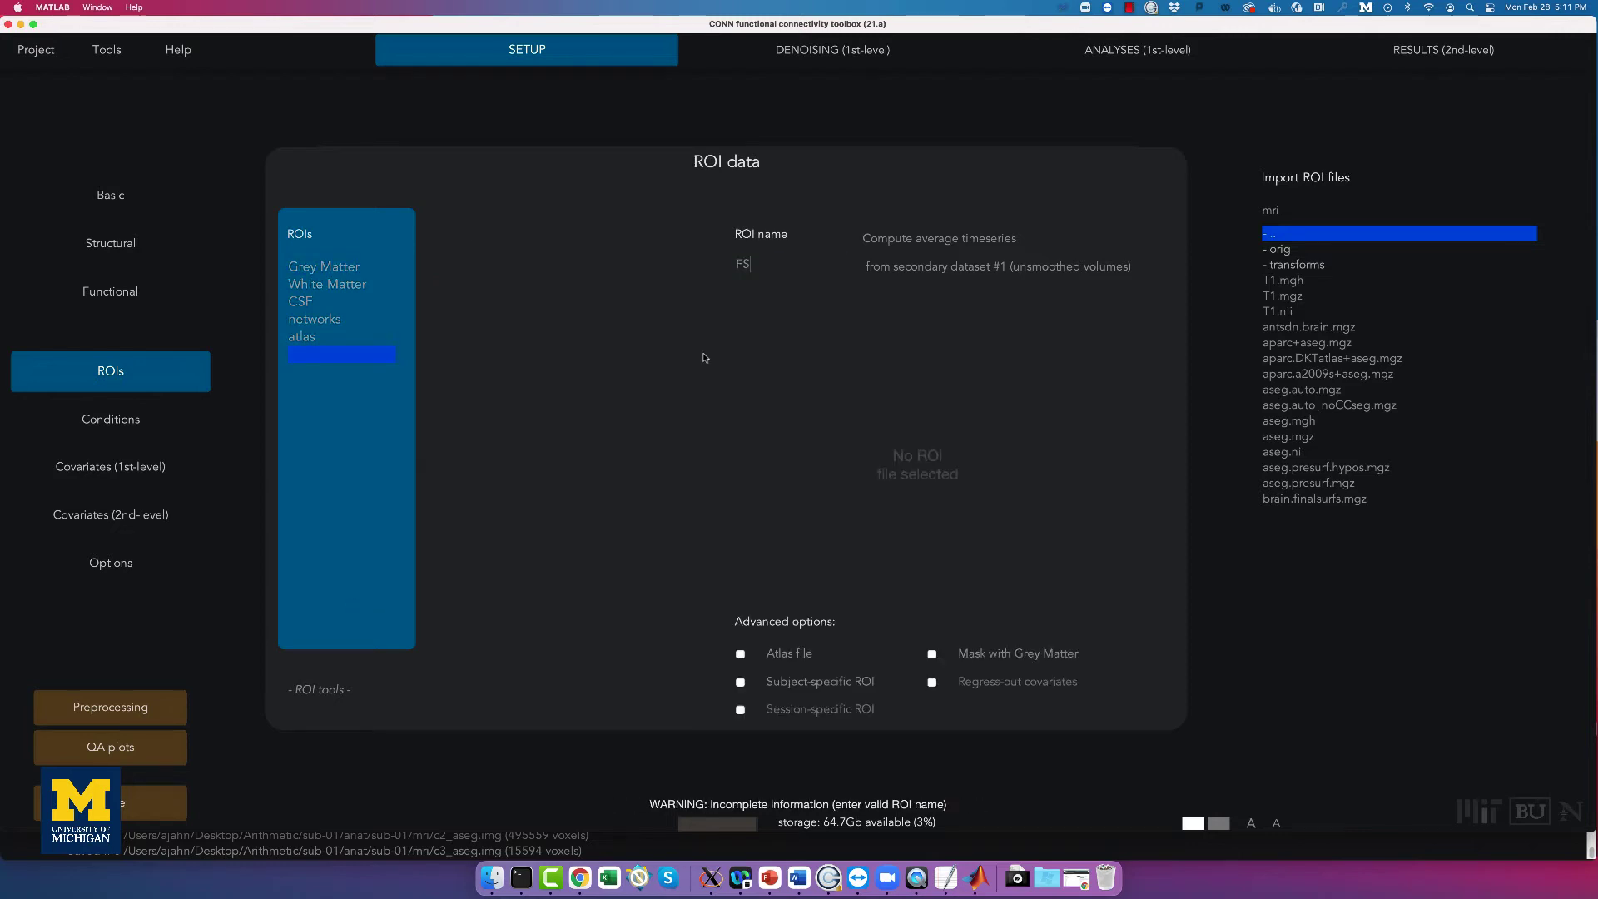
text(_Atlas)
key(Return)
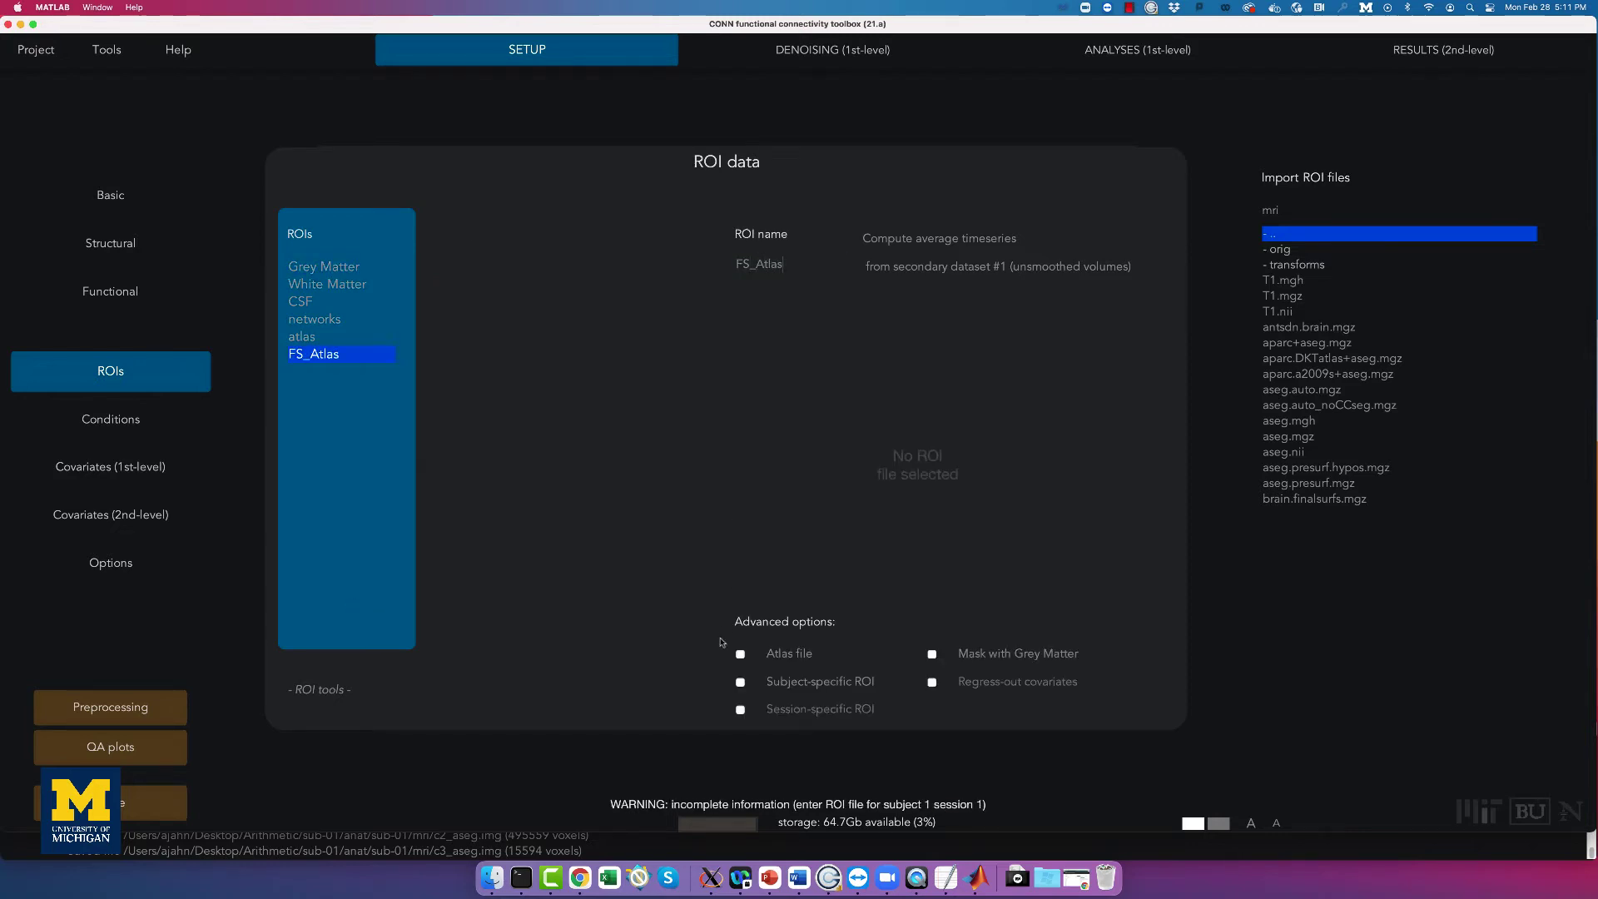
click(740, 654)
mouse_move(1259, 612)
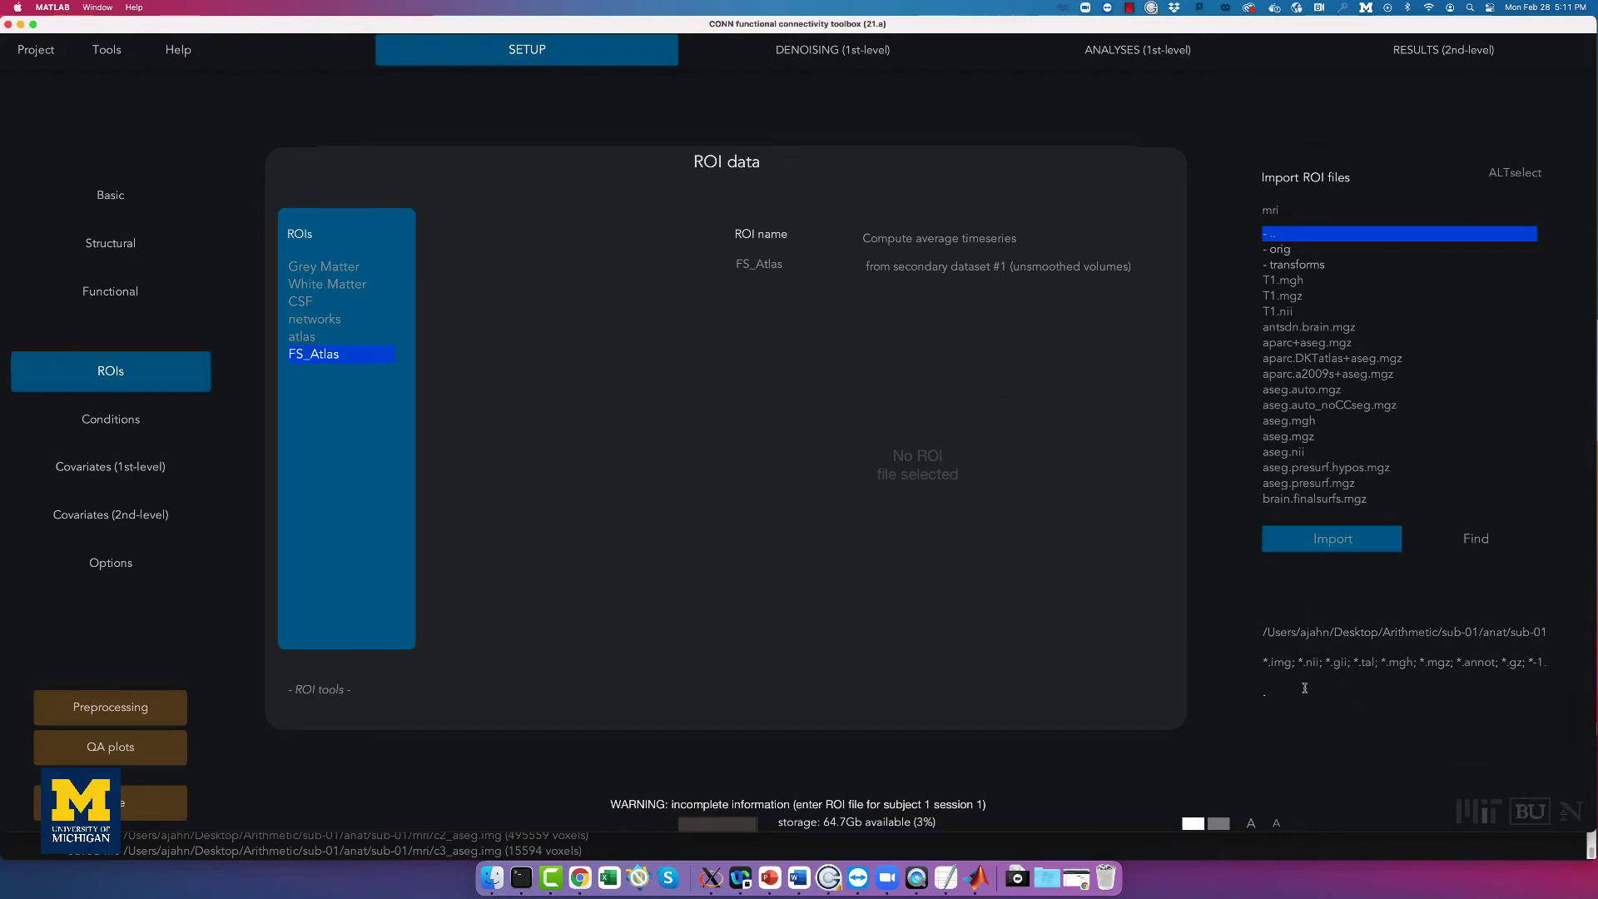
Assign fsaverage's label/lh.aparc.annot as the FS_Atlas file for all three subjects.
double_click(1302, 236)
double_click(1303, 236)
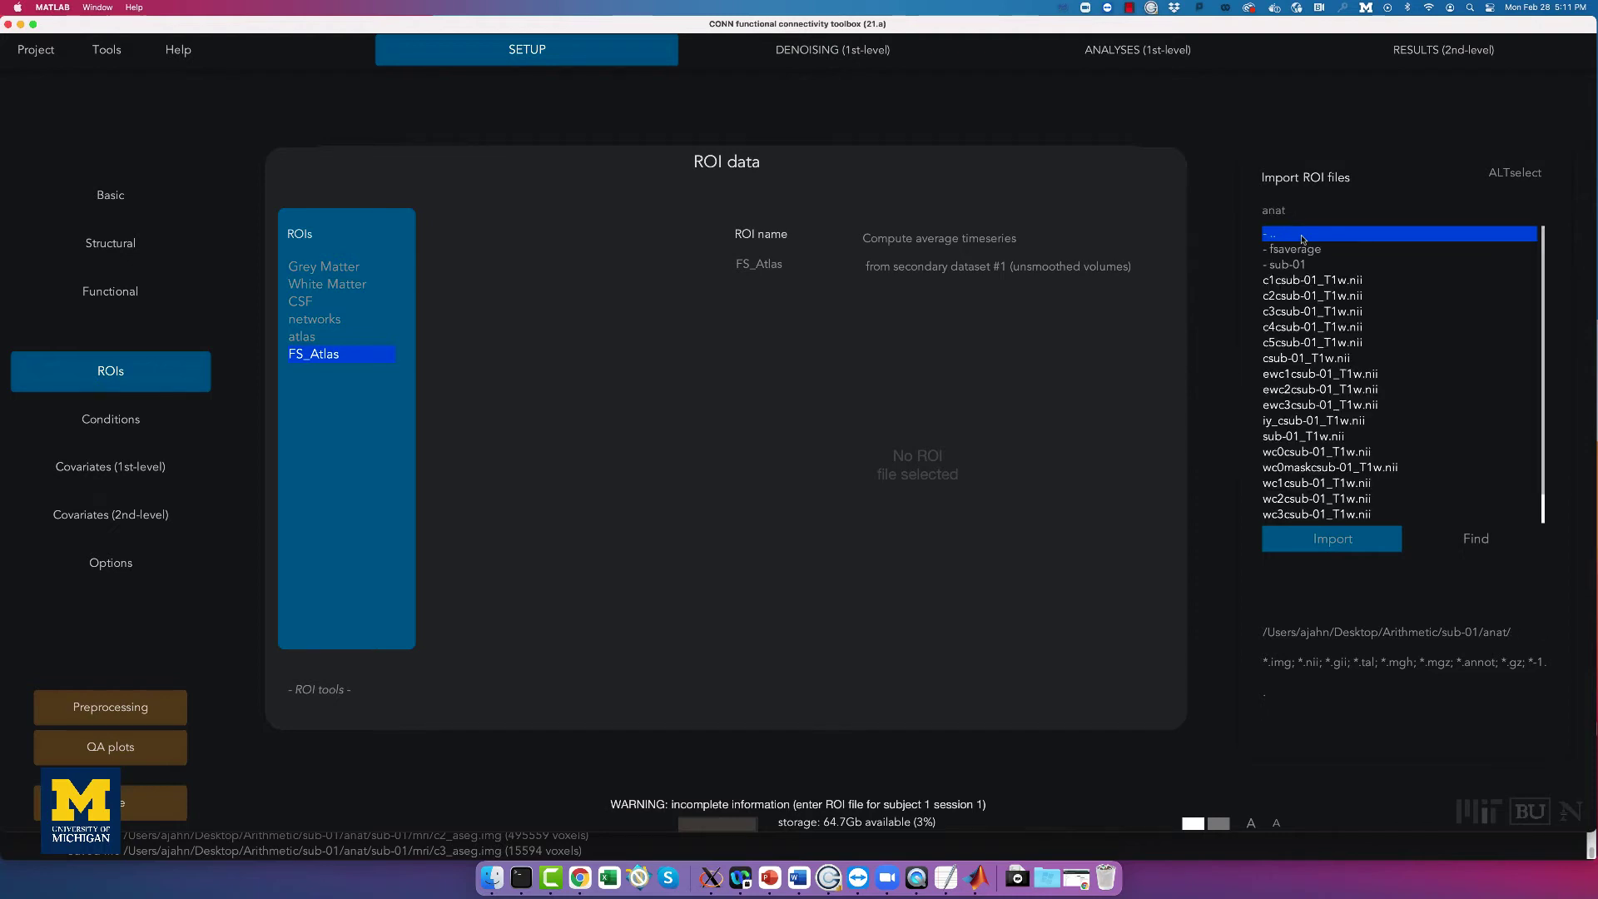
double_click(1302, 237)
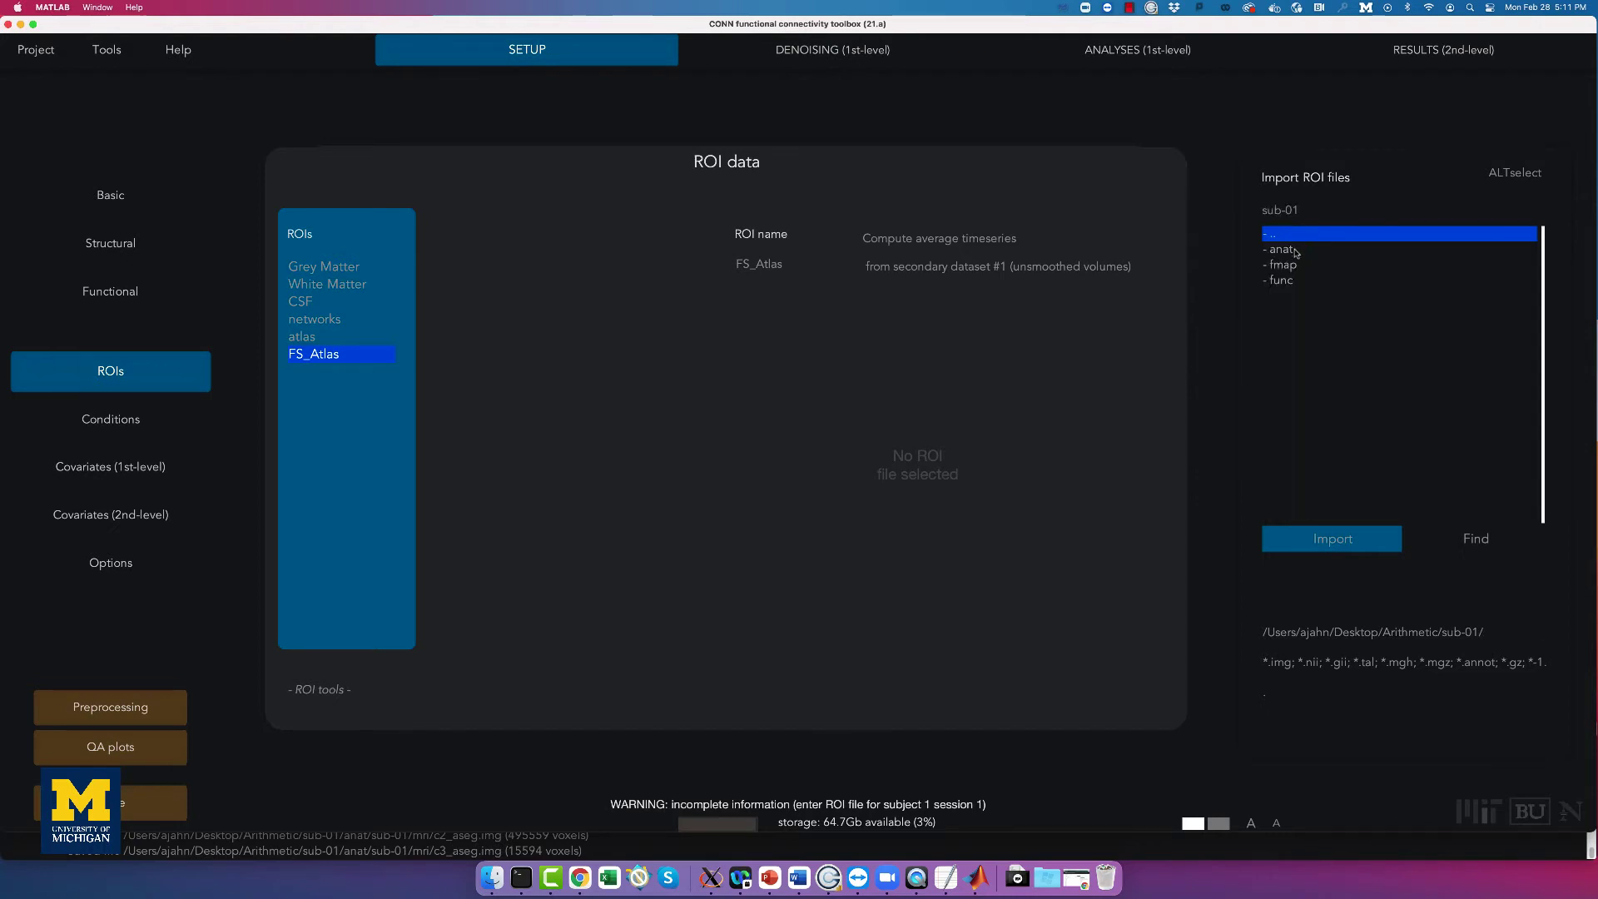
double_click(1293, 250)
double_click(1299, 252)
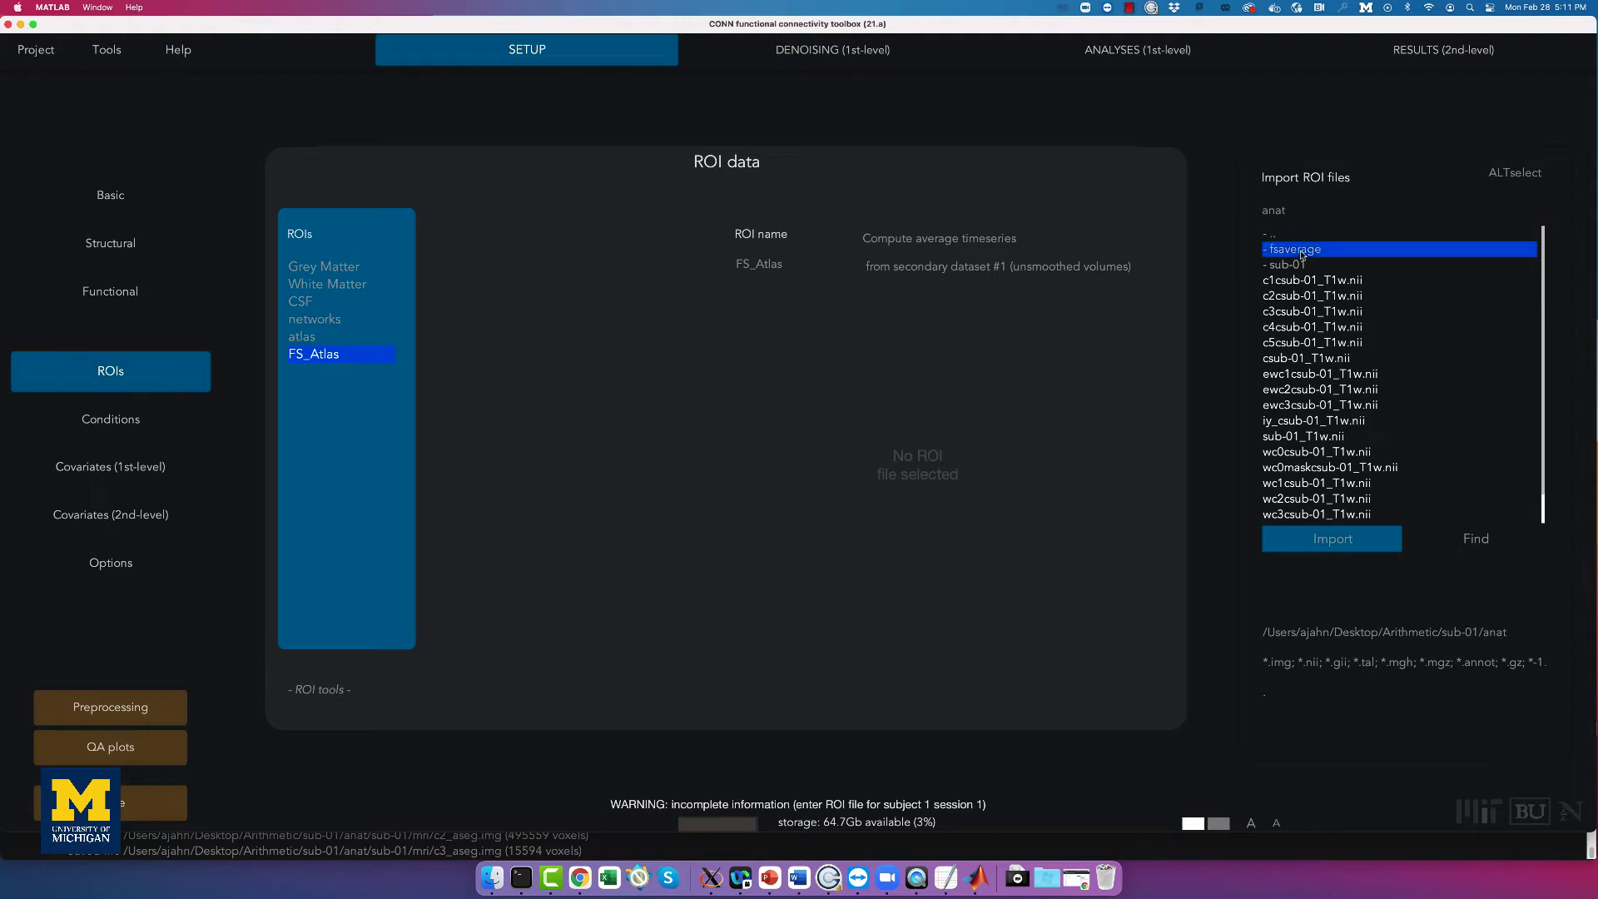
double_click(1289, 252)
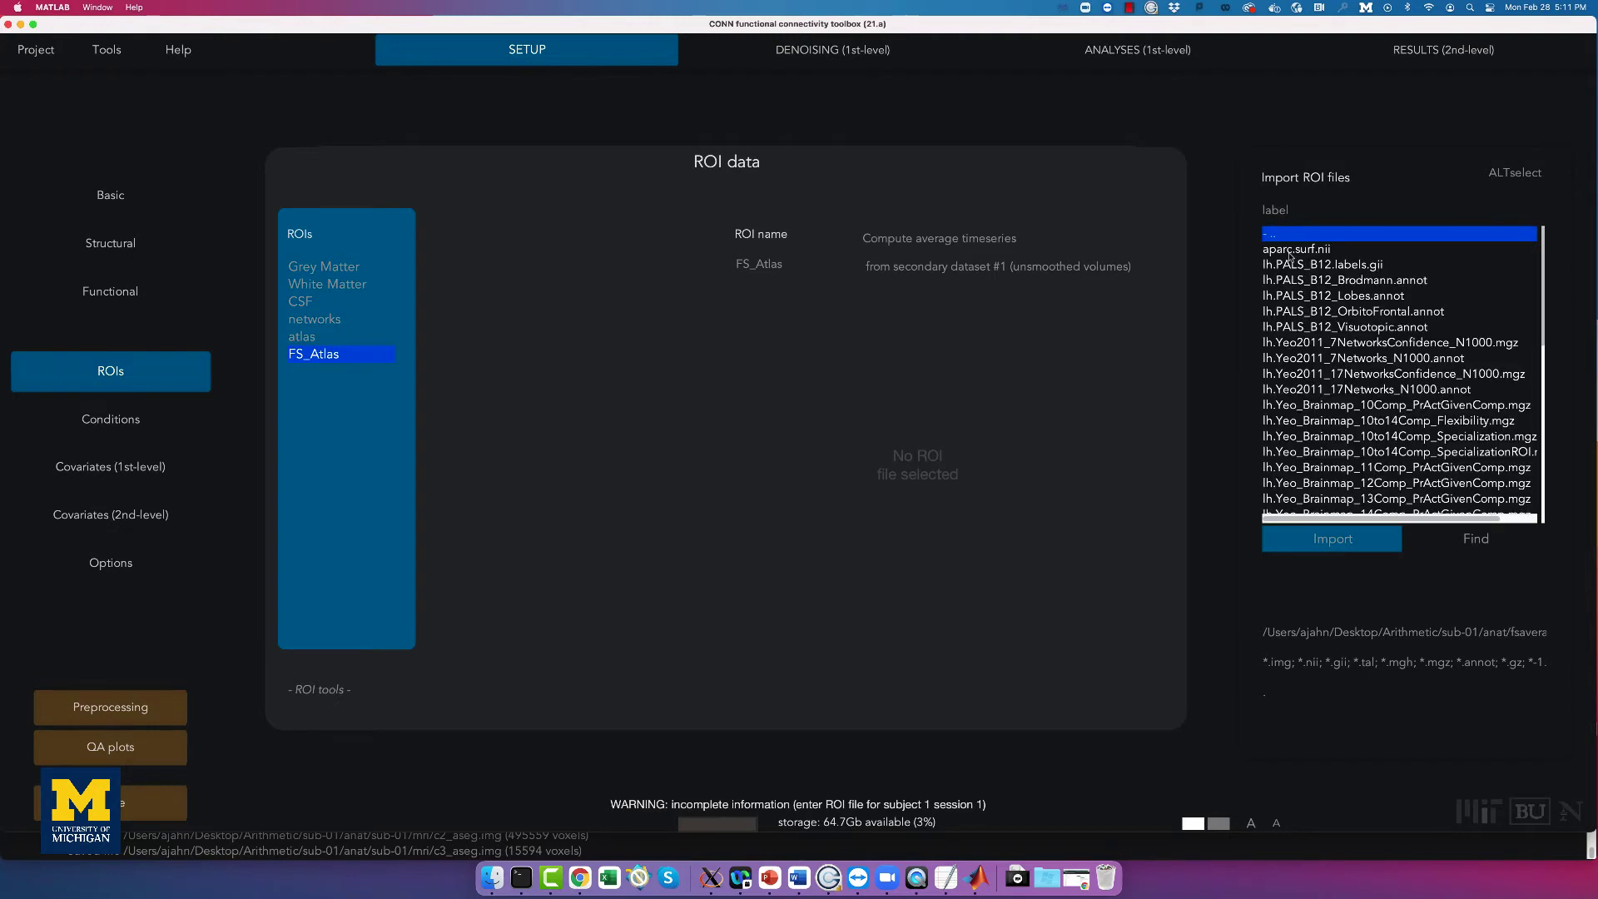
scroll(1338, 366, down, 5)
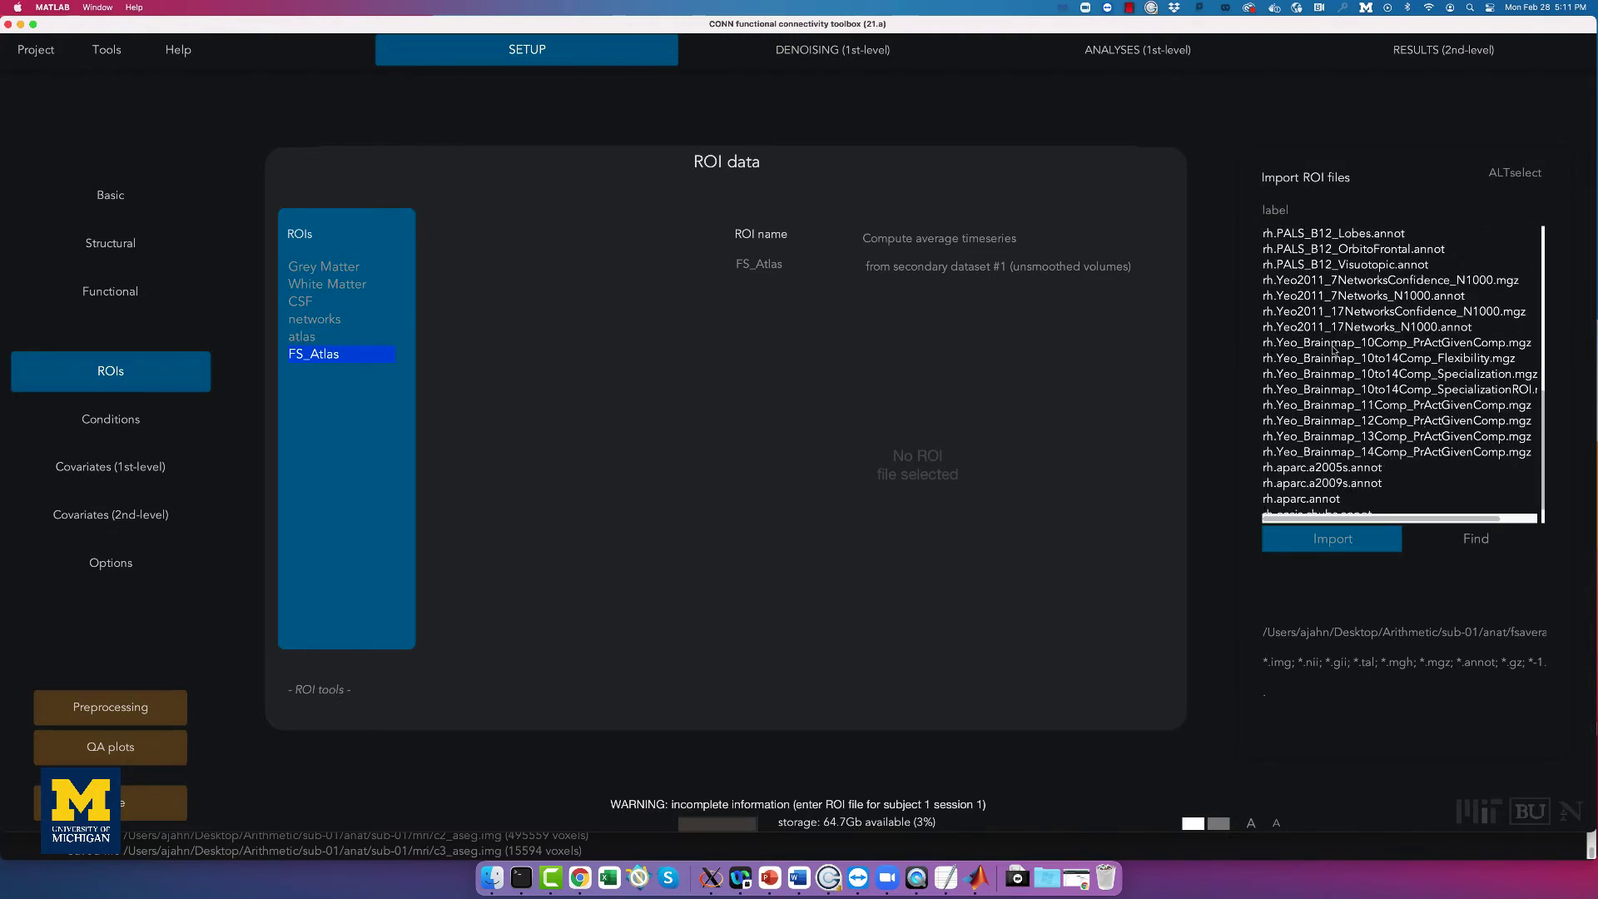
scroll(1335, 347, left, 2)
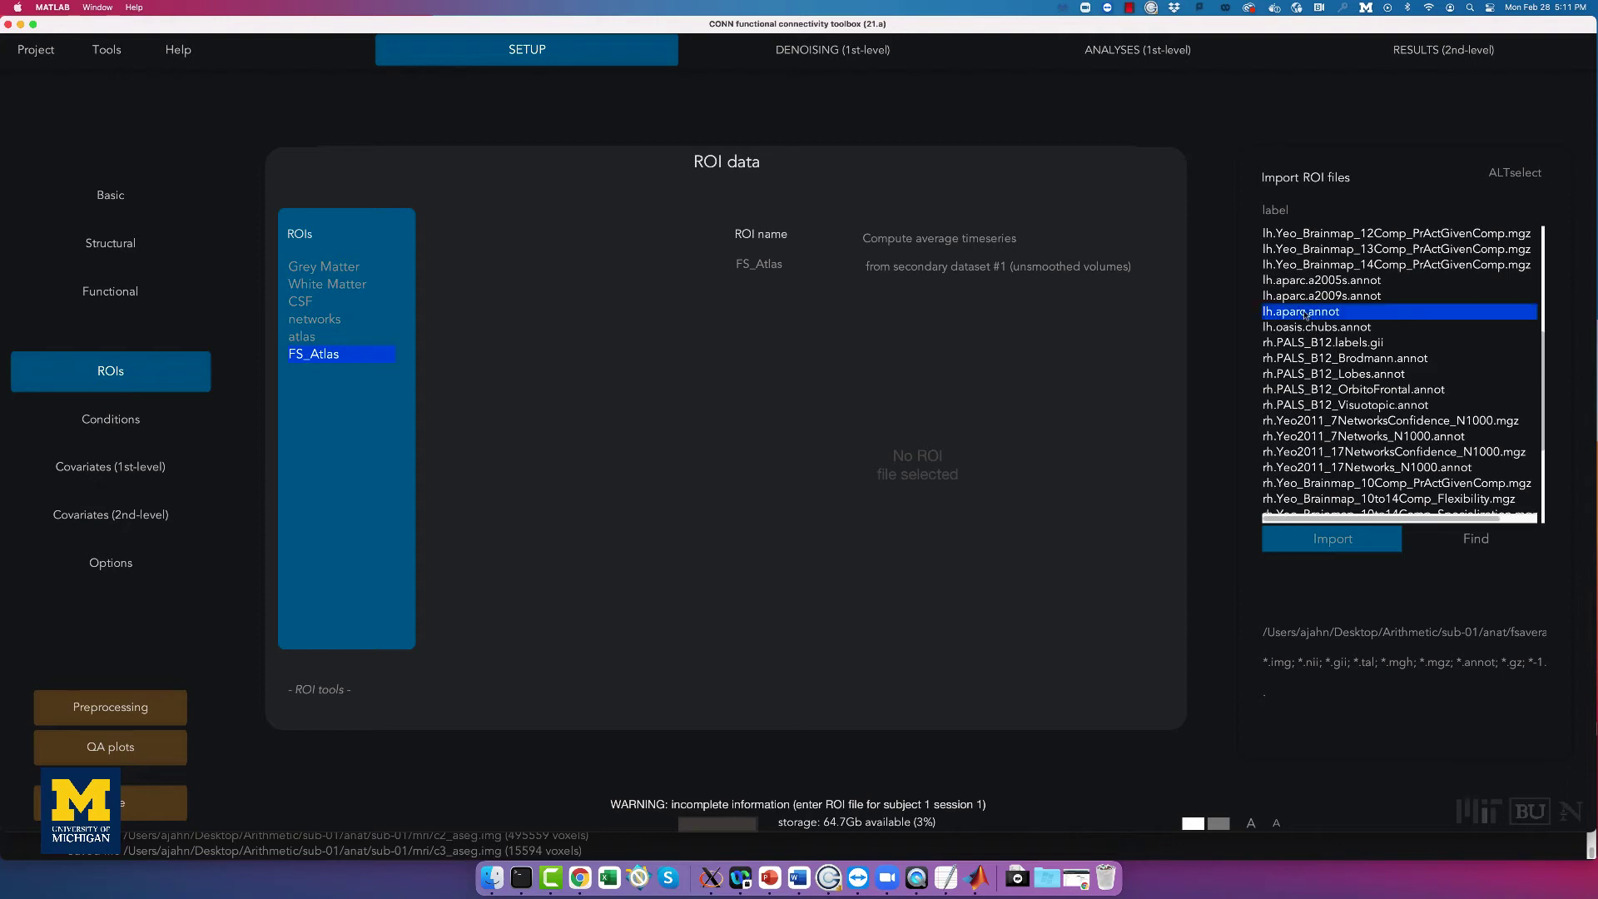
double_click(1305, 313)
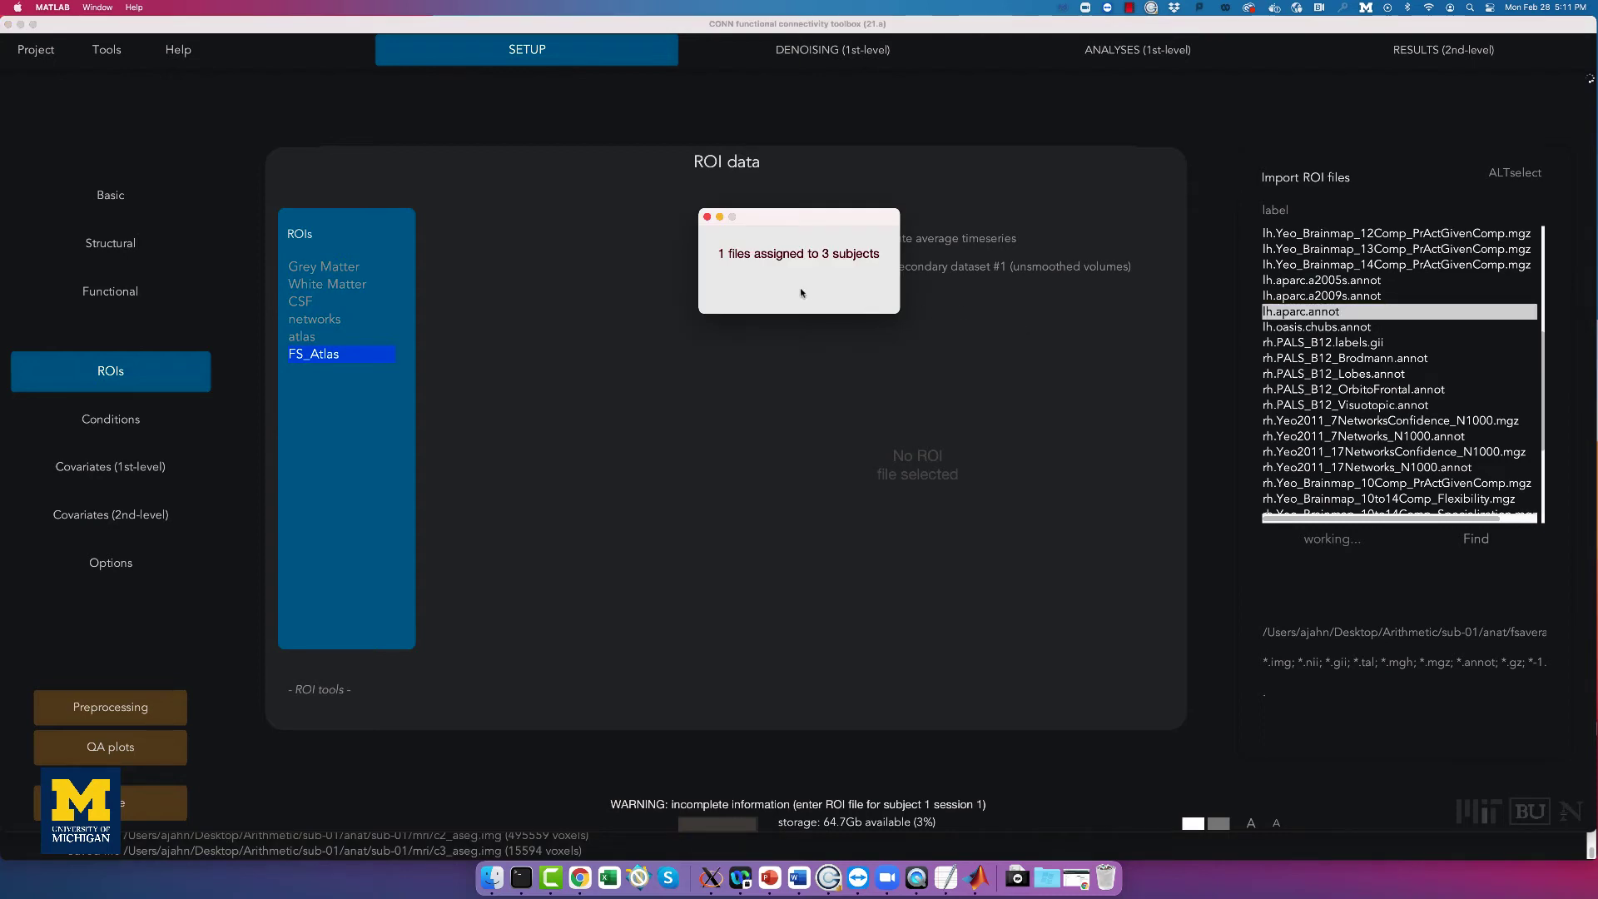
click(765, 296)
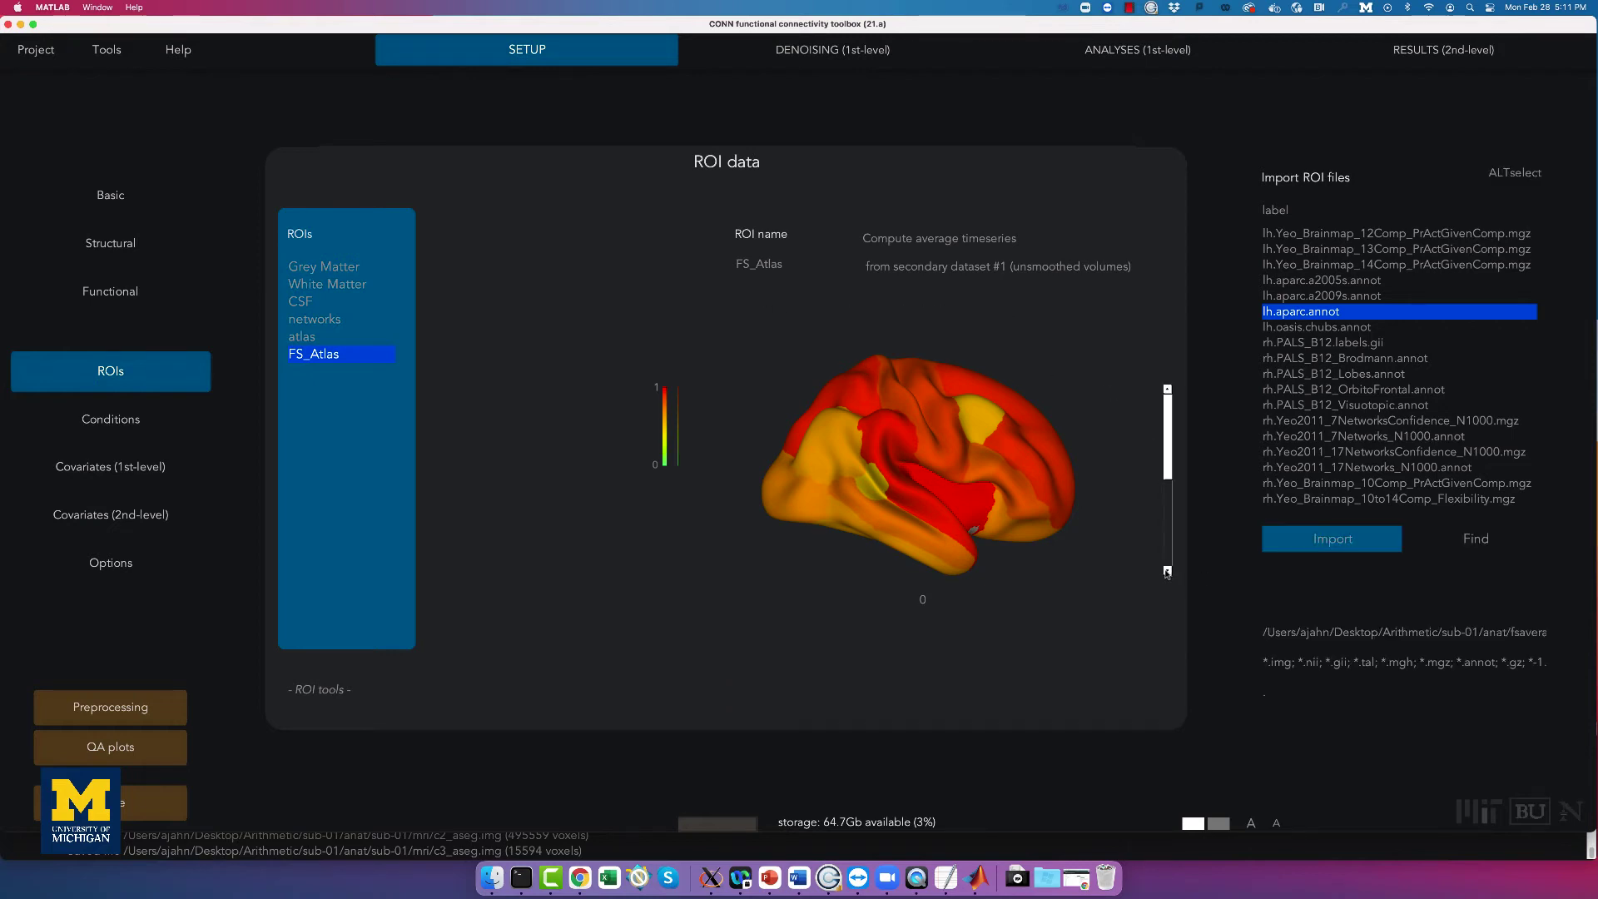
Step the atlas preview through medial and back to lateral views.
click(1166, 571)
click(1166, 571)
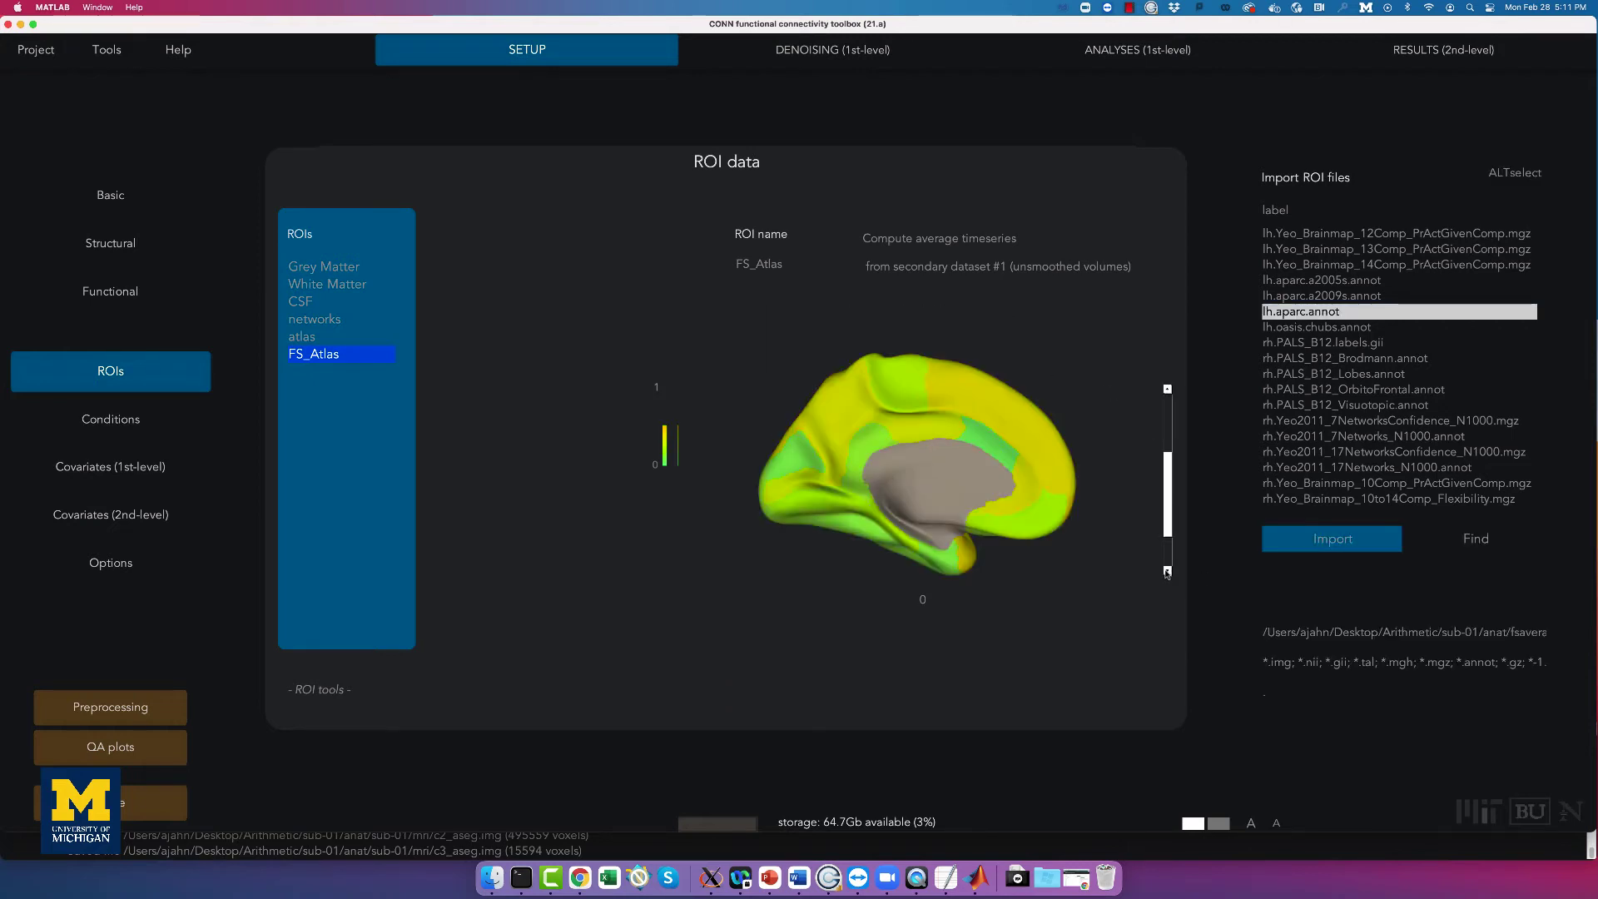
click(1167, 571)
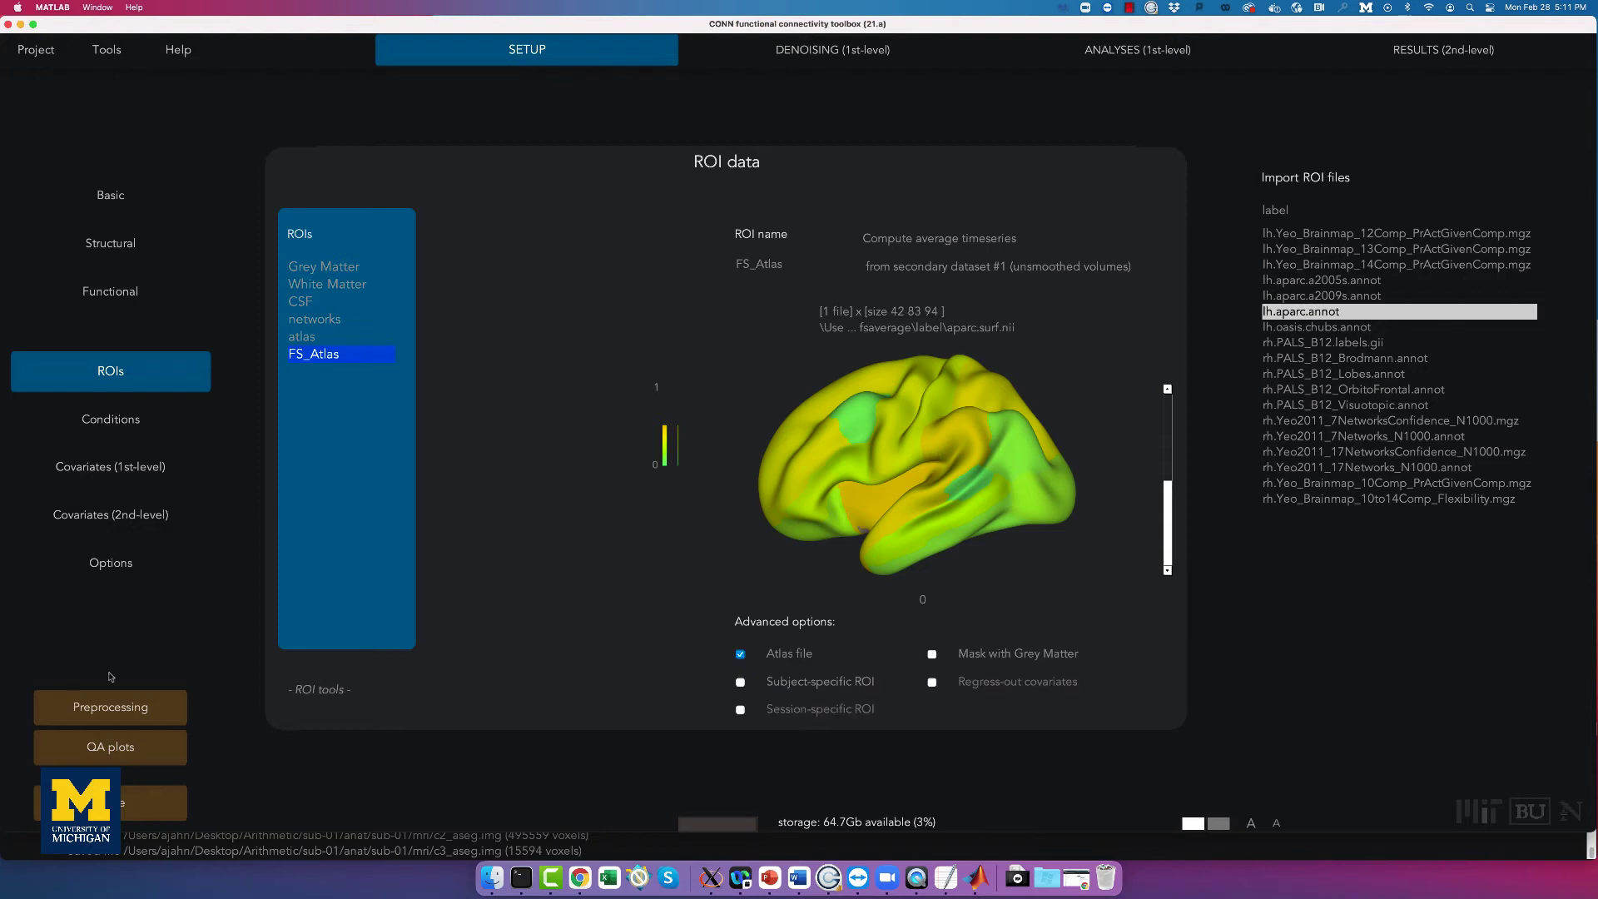
click(108, 564)
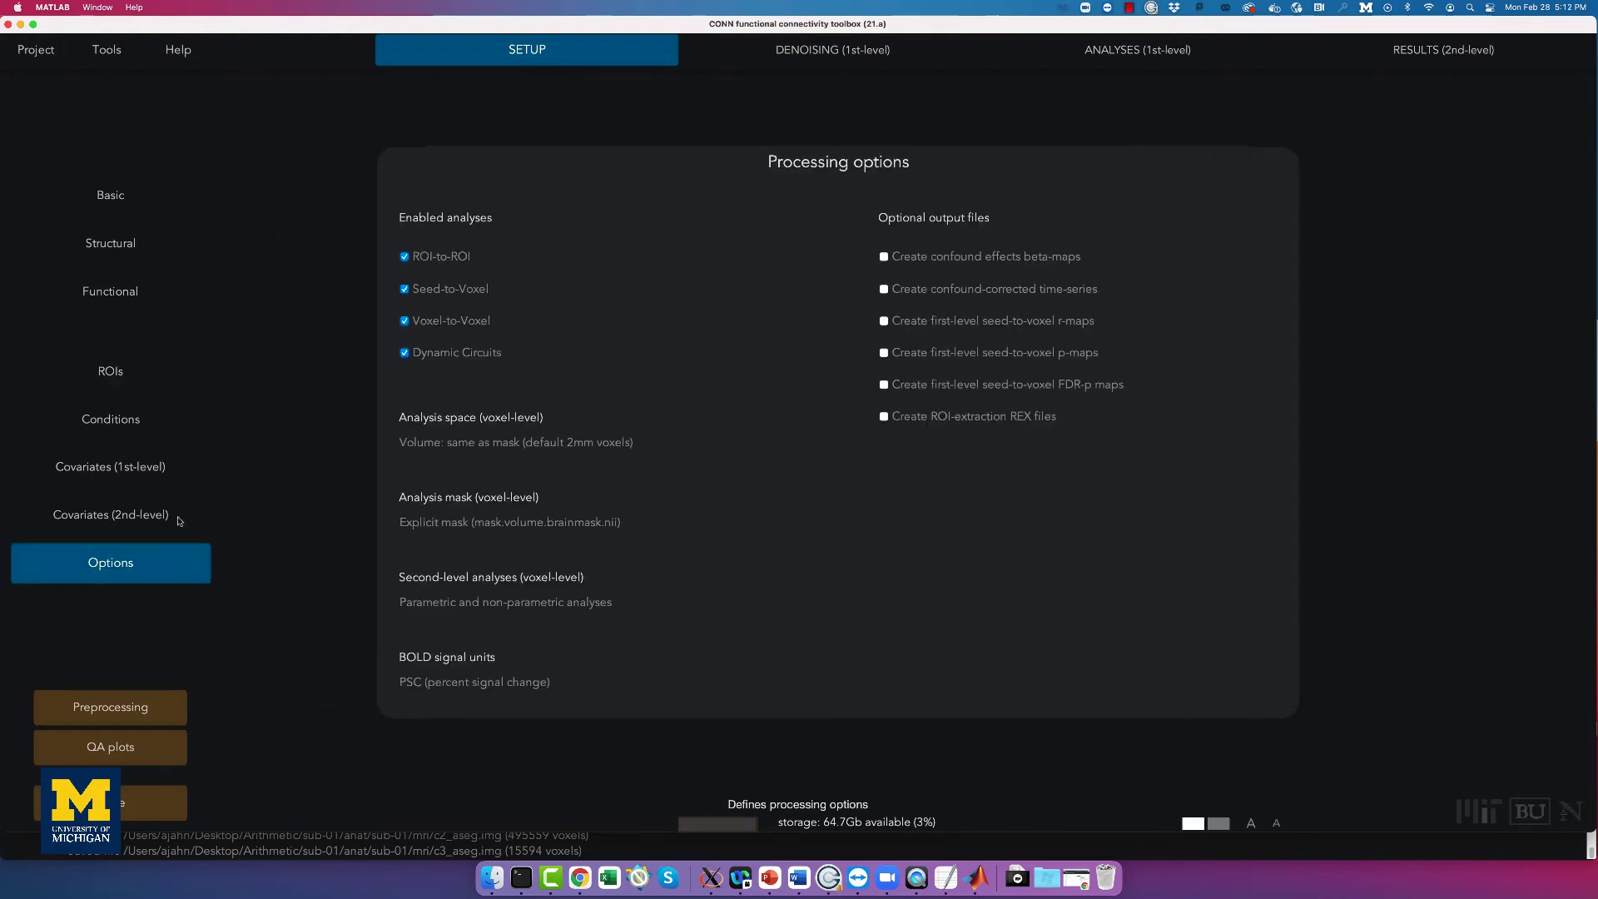
Set analysis space to fsaverage surface and disable Voxel-to-Voxel and Dynamic Circuits analyses.
click(471, 444)
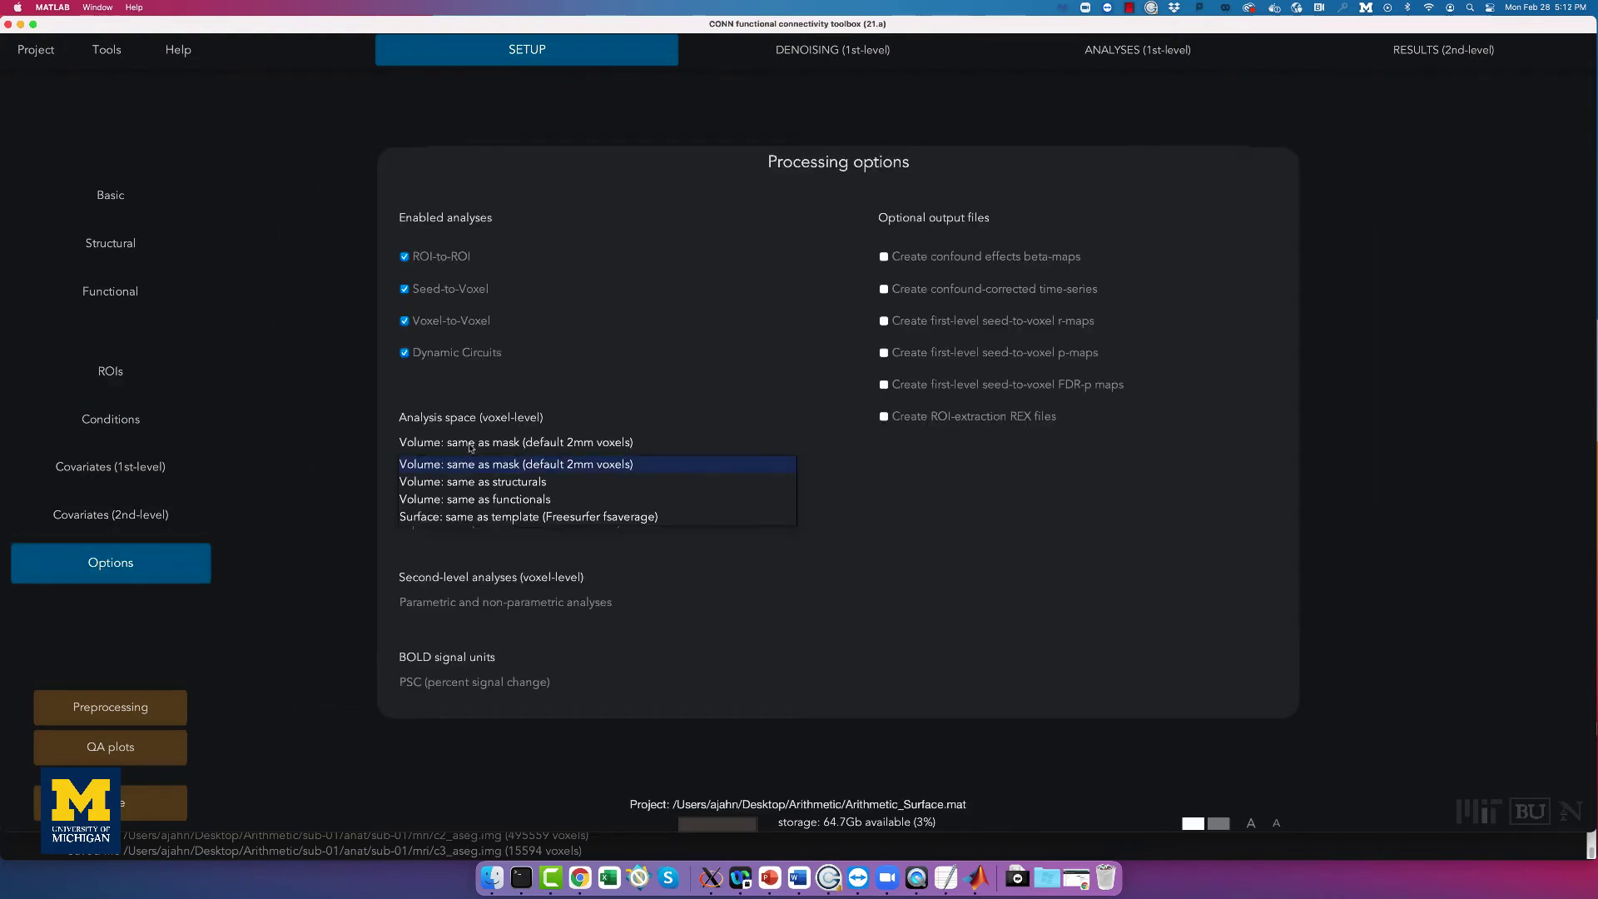
click(509, 517)
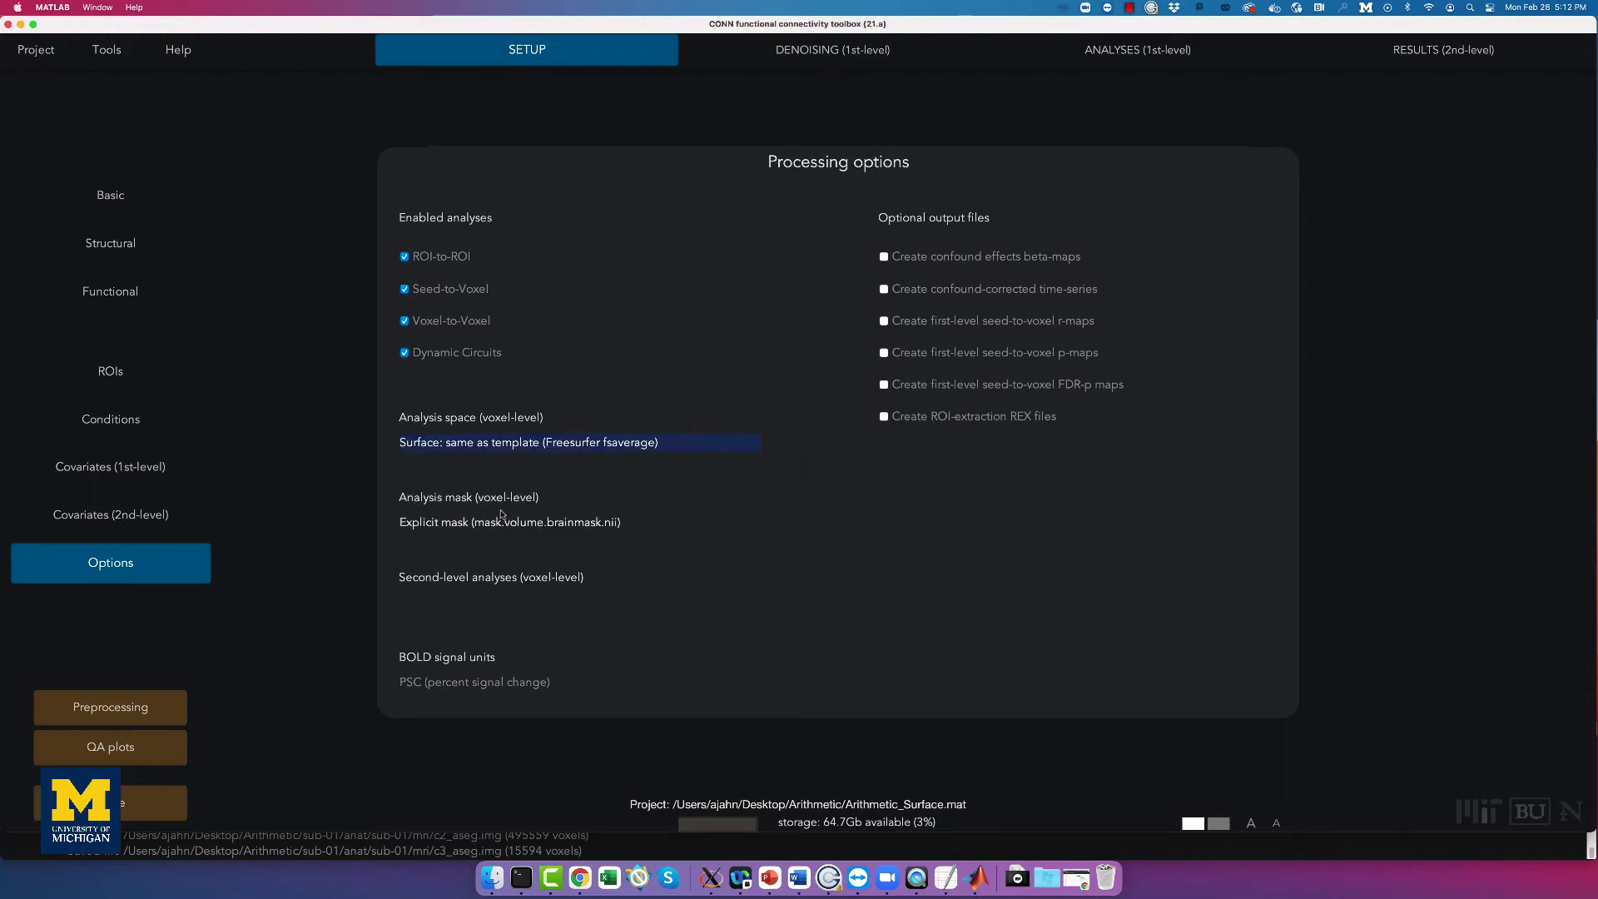
click(404, 354)
click(405, 321)
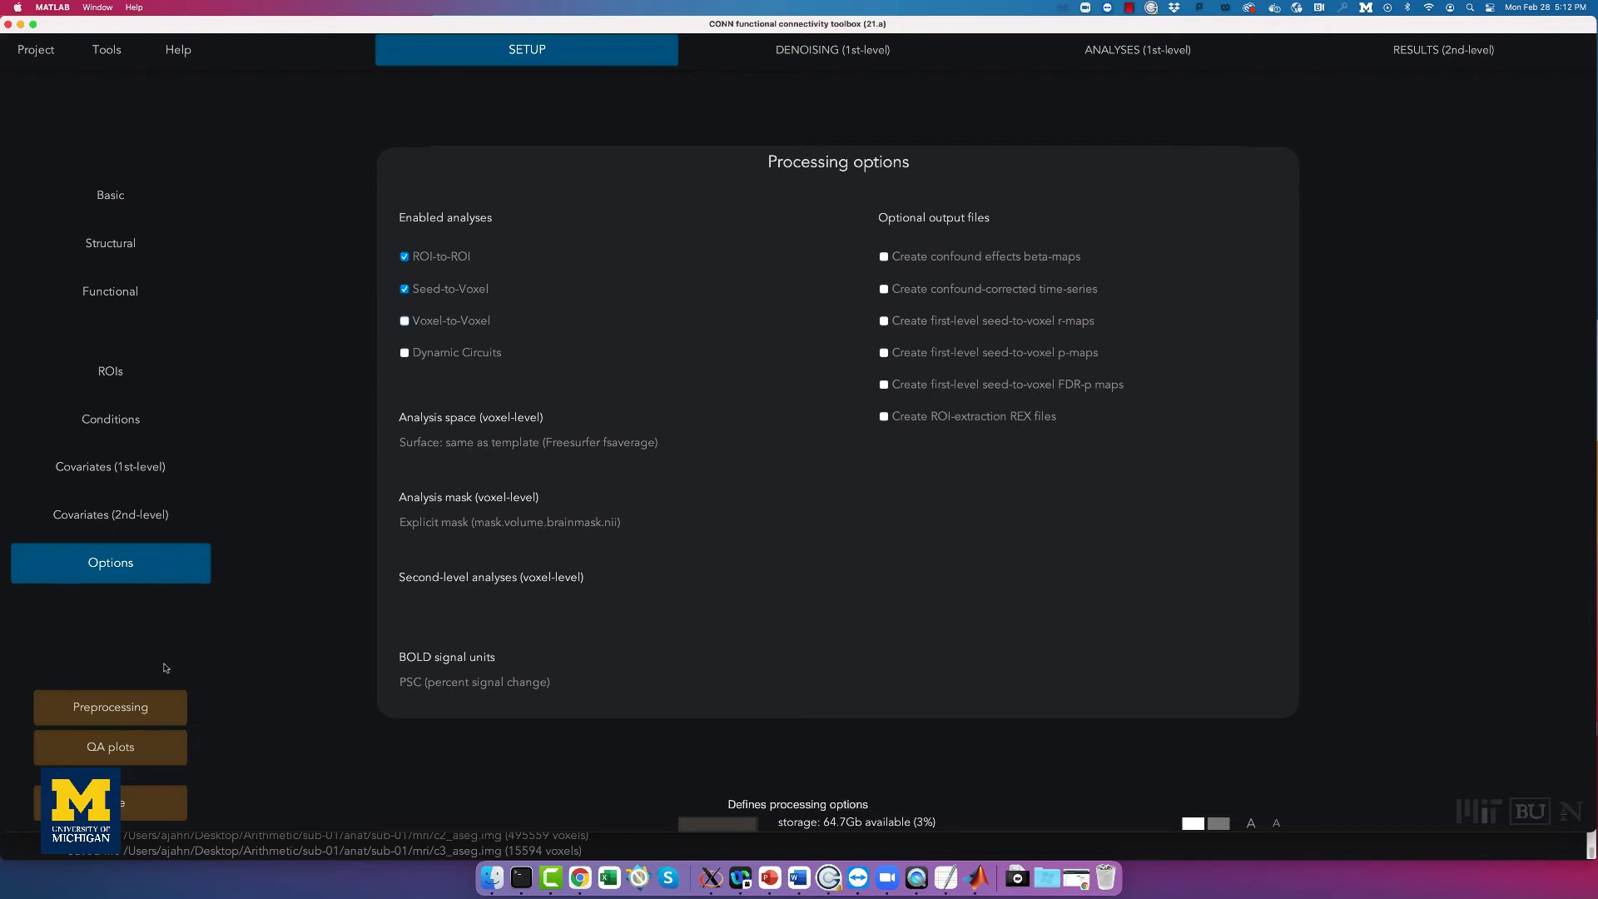
click(145, 703)
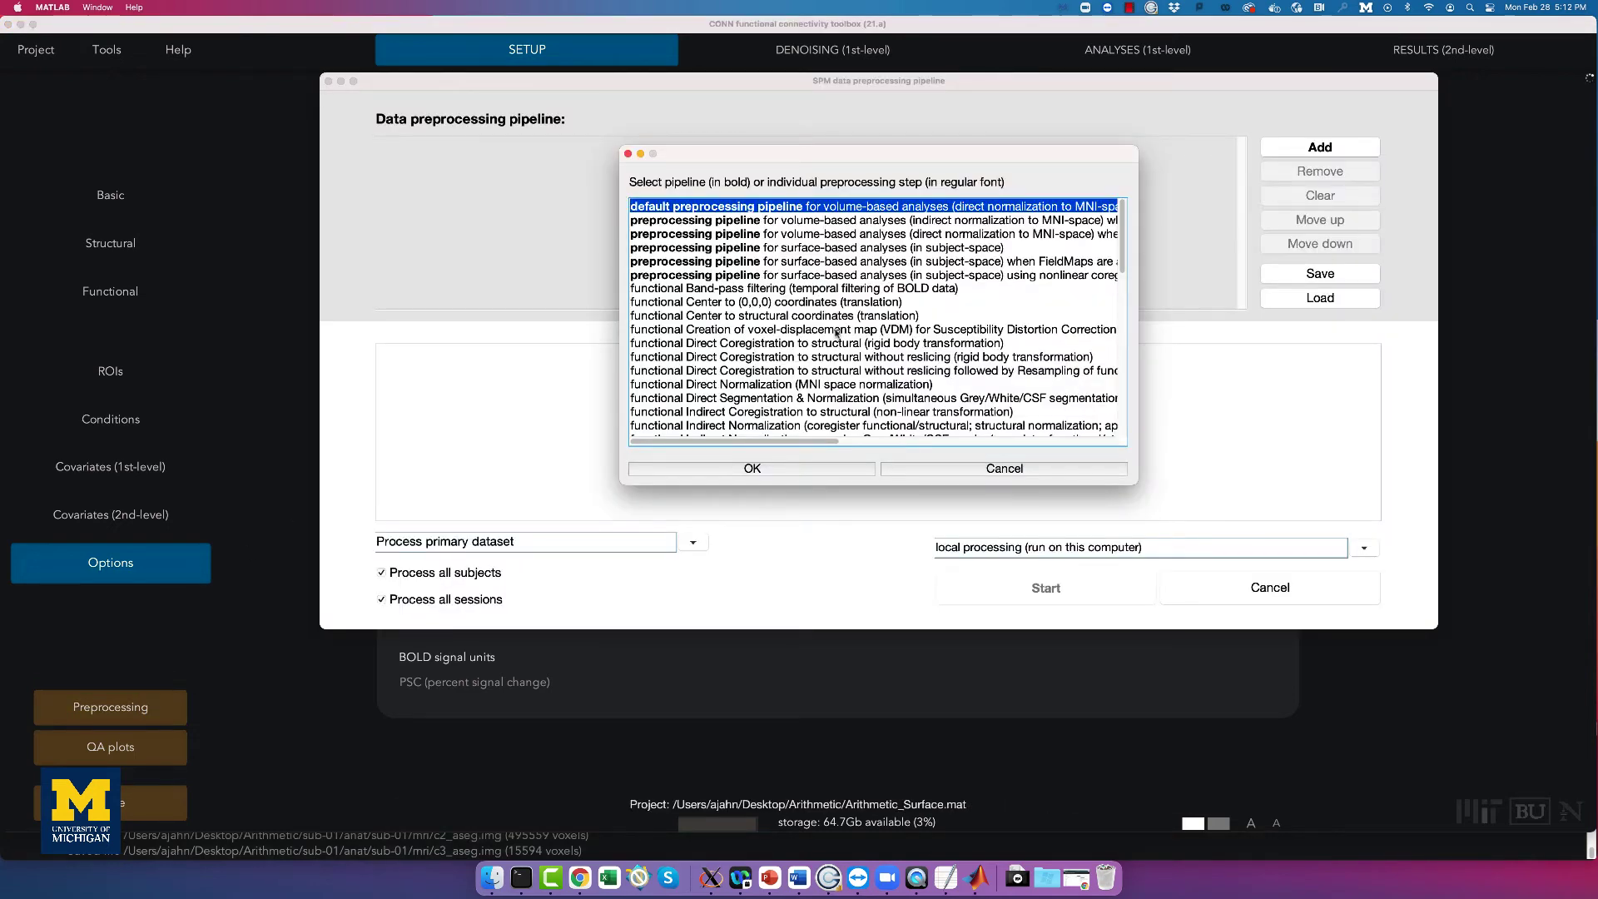
Run the surface-based subject-space pipeline with structural segmentation and slice-timing correction removed.
click(833, 247)
click(742, 471)
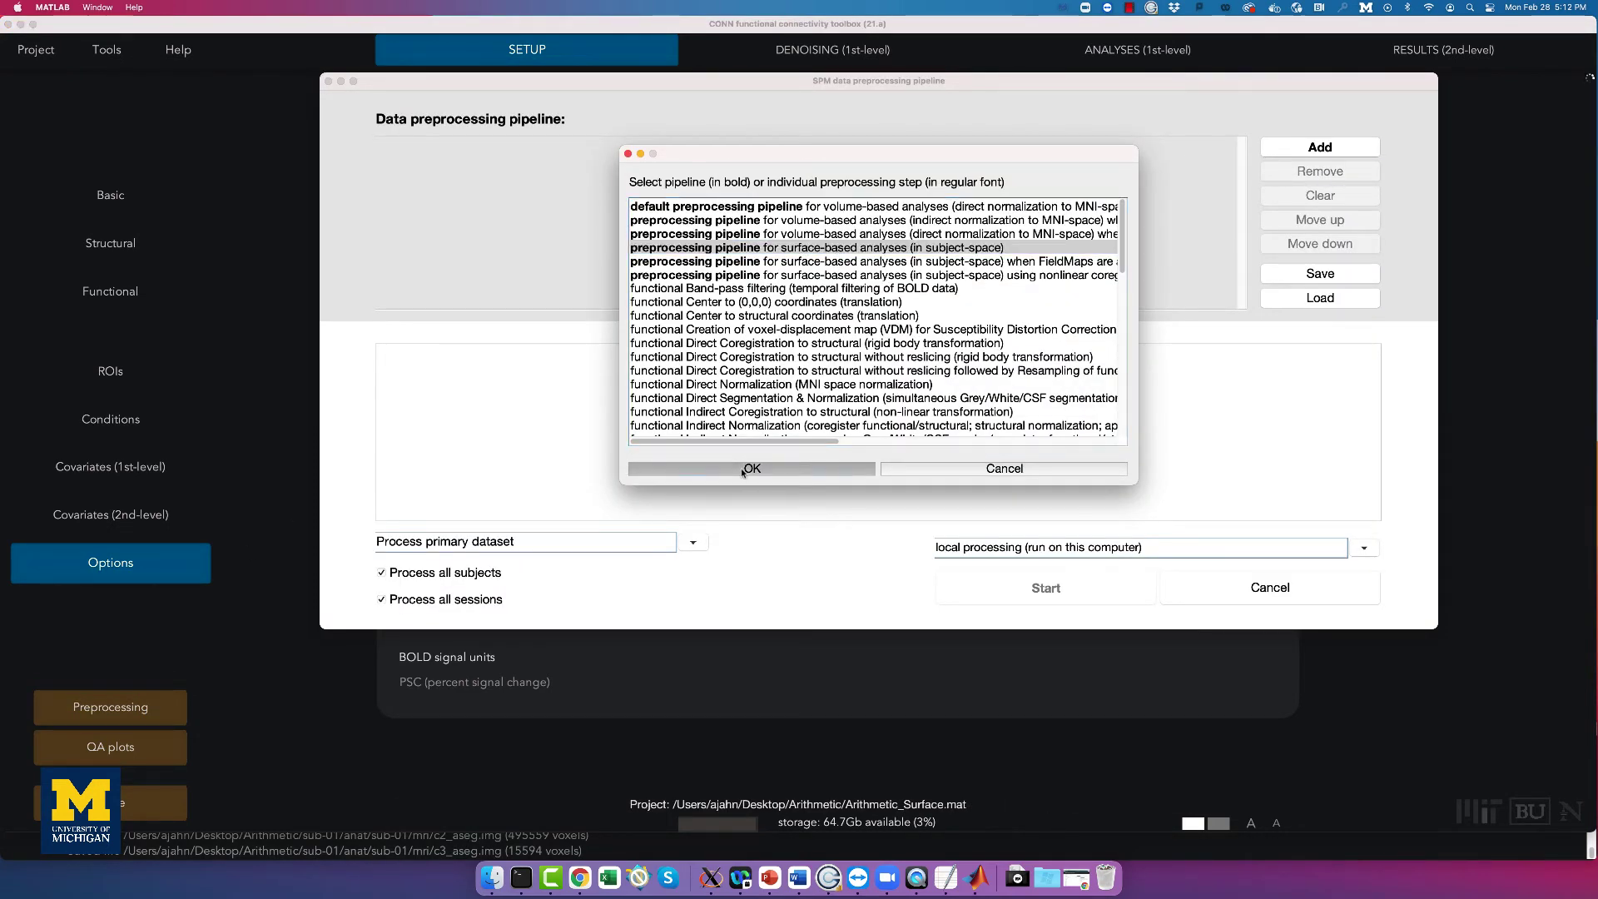
click(569, 291)
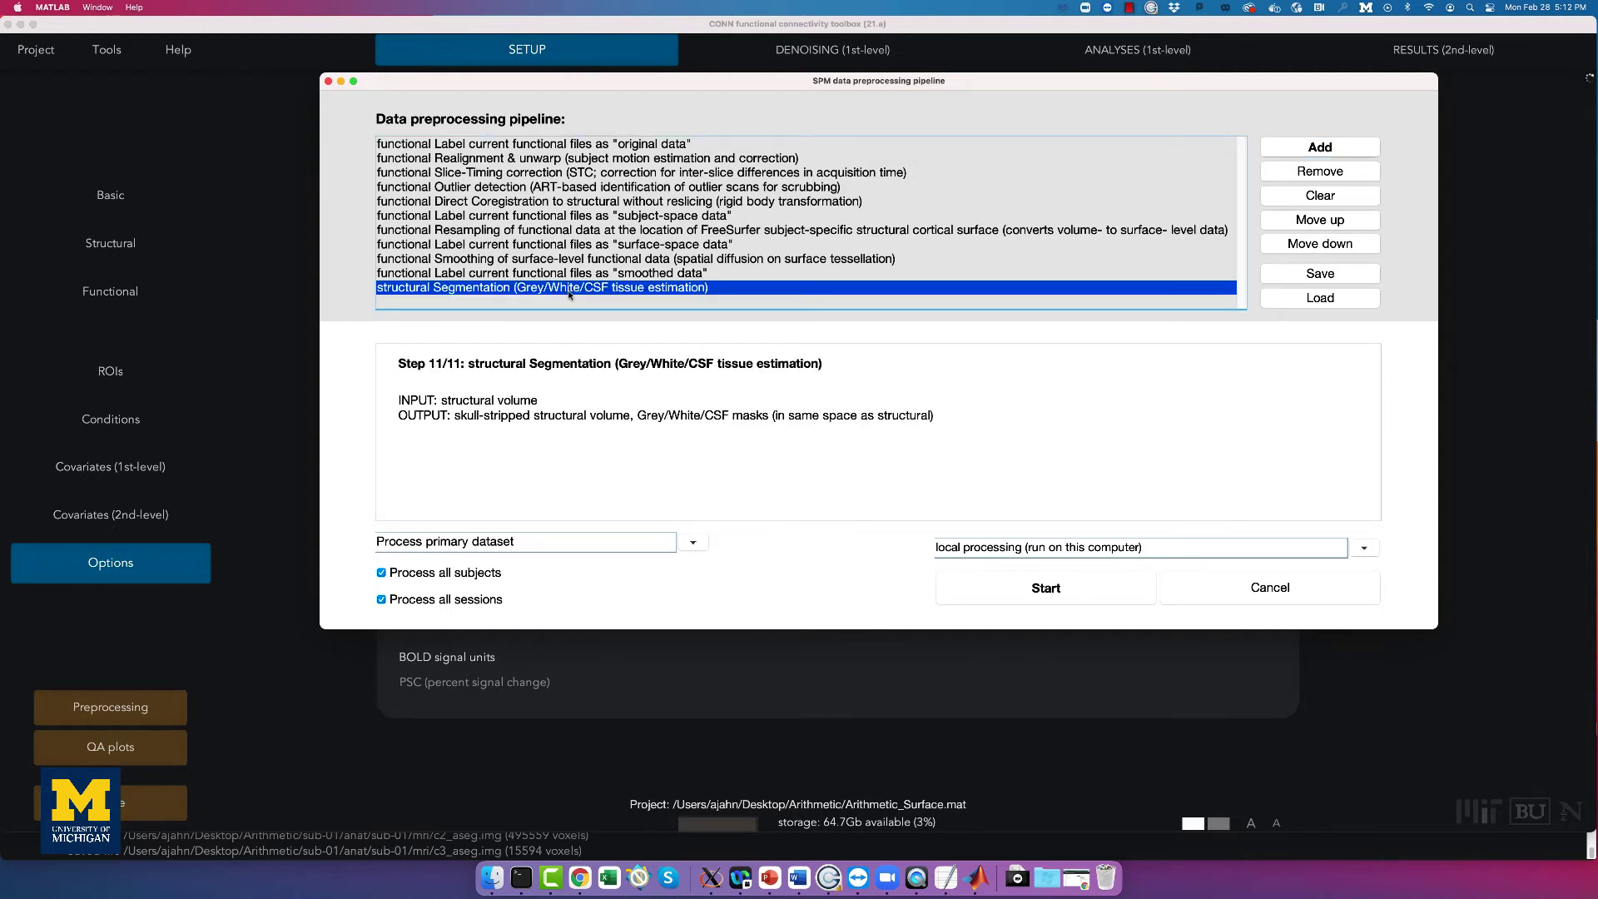
click(1332, 172)
click(523, 172)
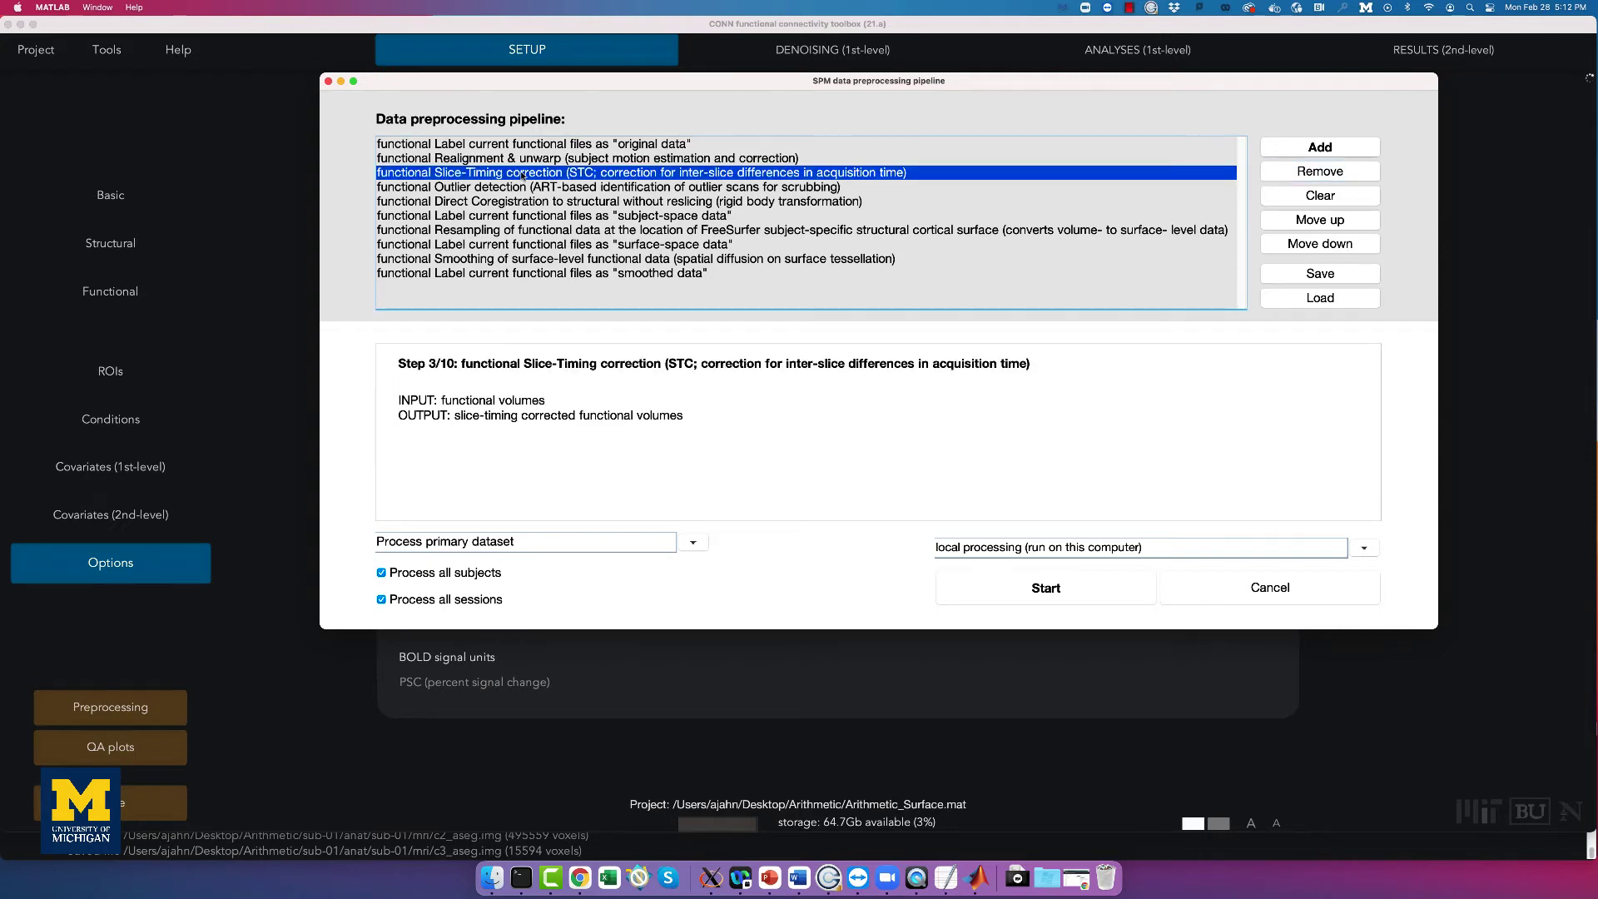
click(1352, 175)
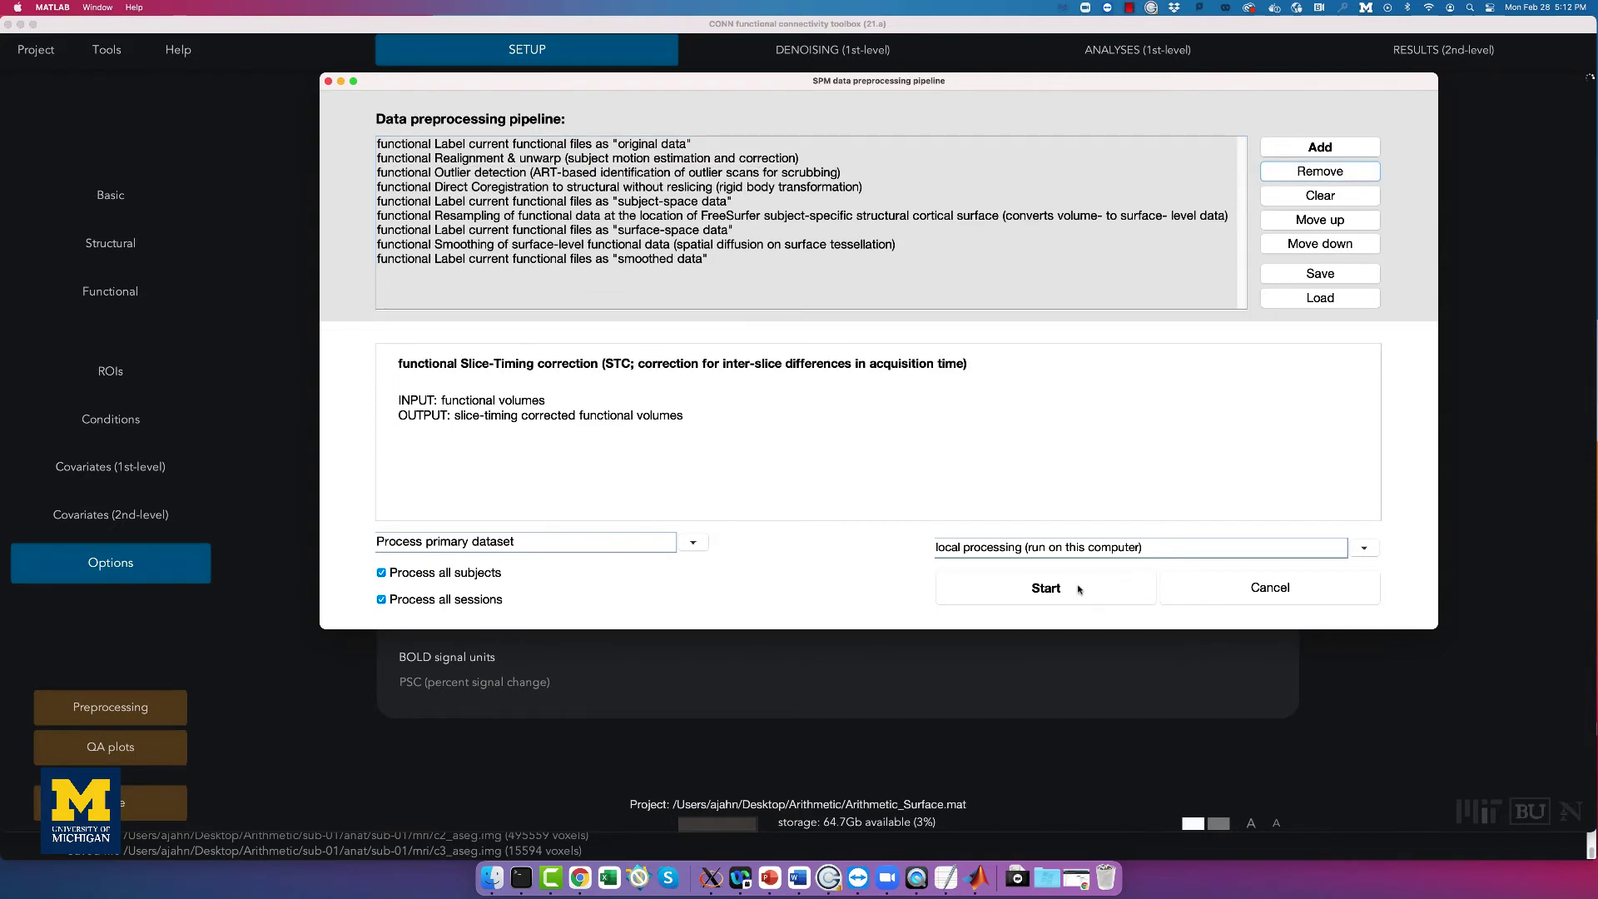
click(1047, 587)
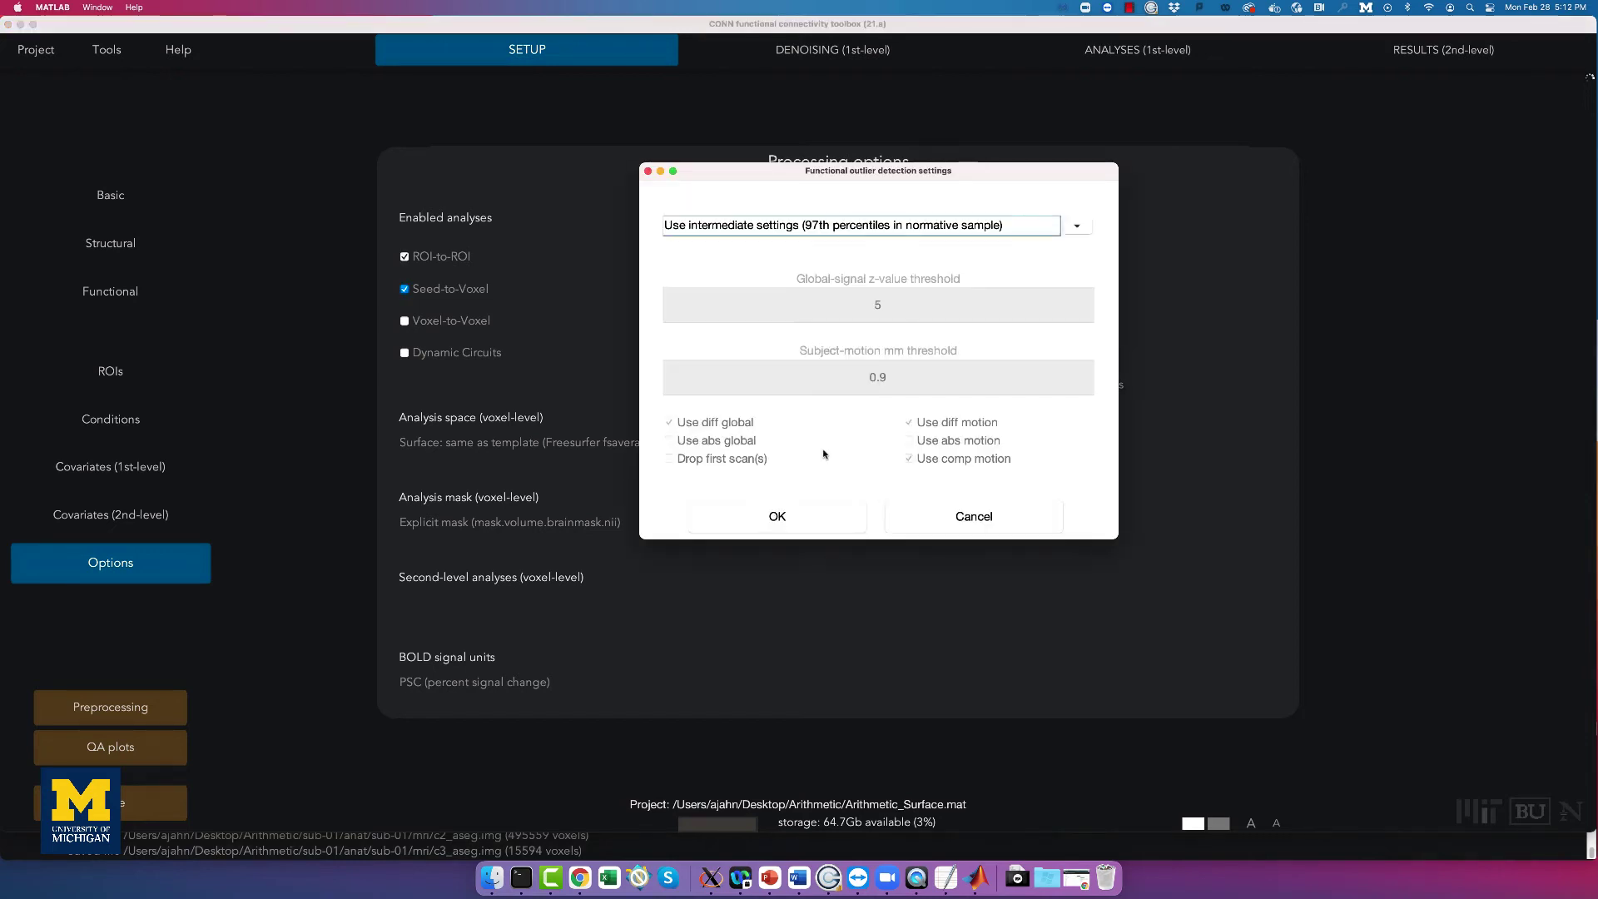
Accept intermediate outlier-detection thresholds and 40 smoothing diffusion steps.
click(767, 516)
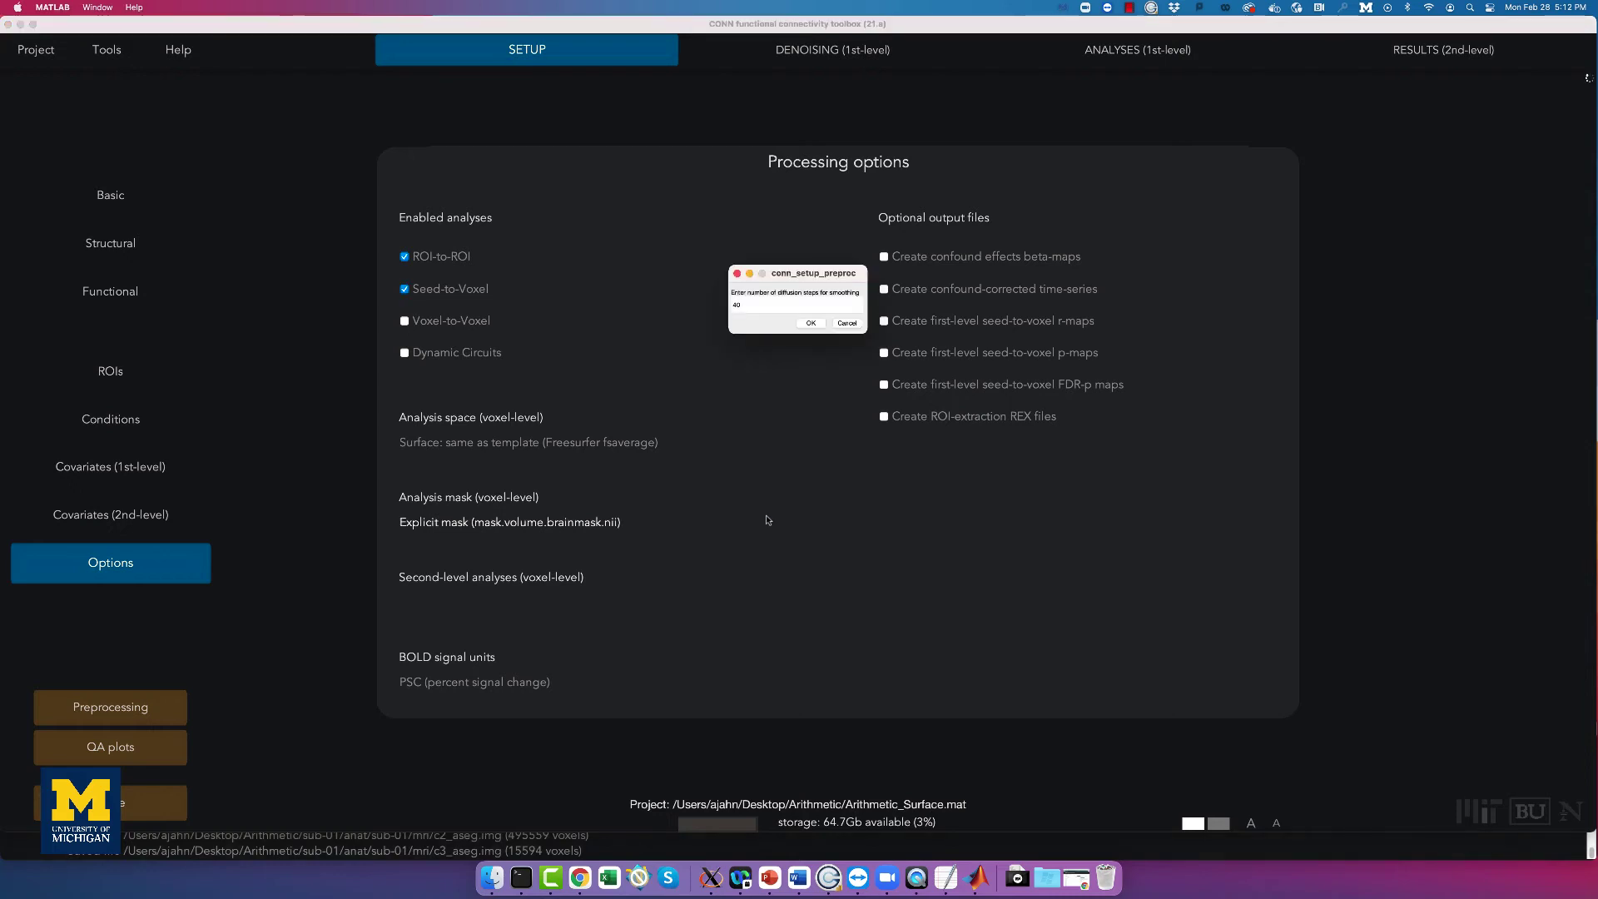
click(823, 327)
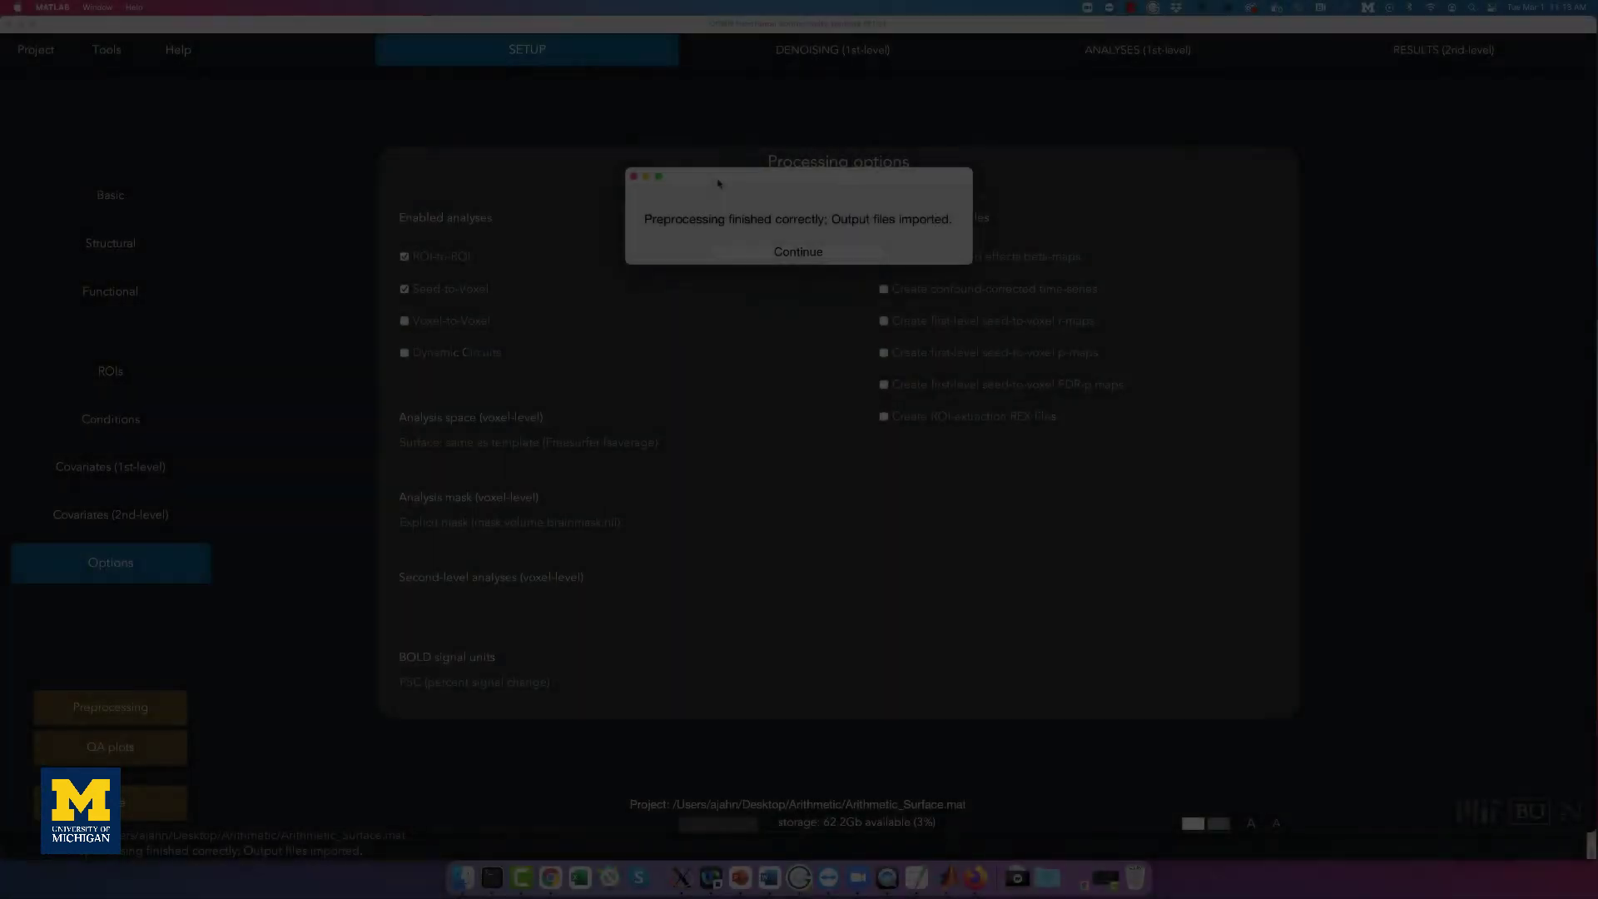
After preprocessing, set FS_Atlas to take timeseries from secondary dataset #4 (surface-space data), then view functional data.
click(774, 252)
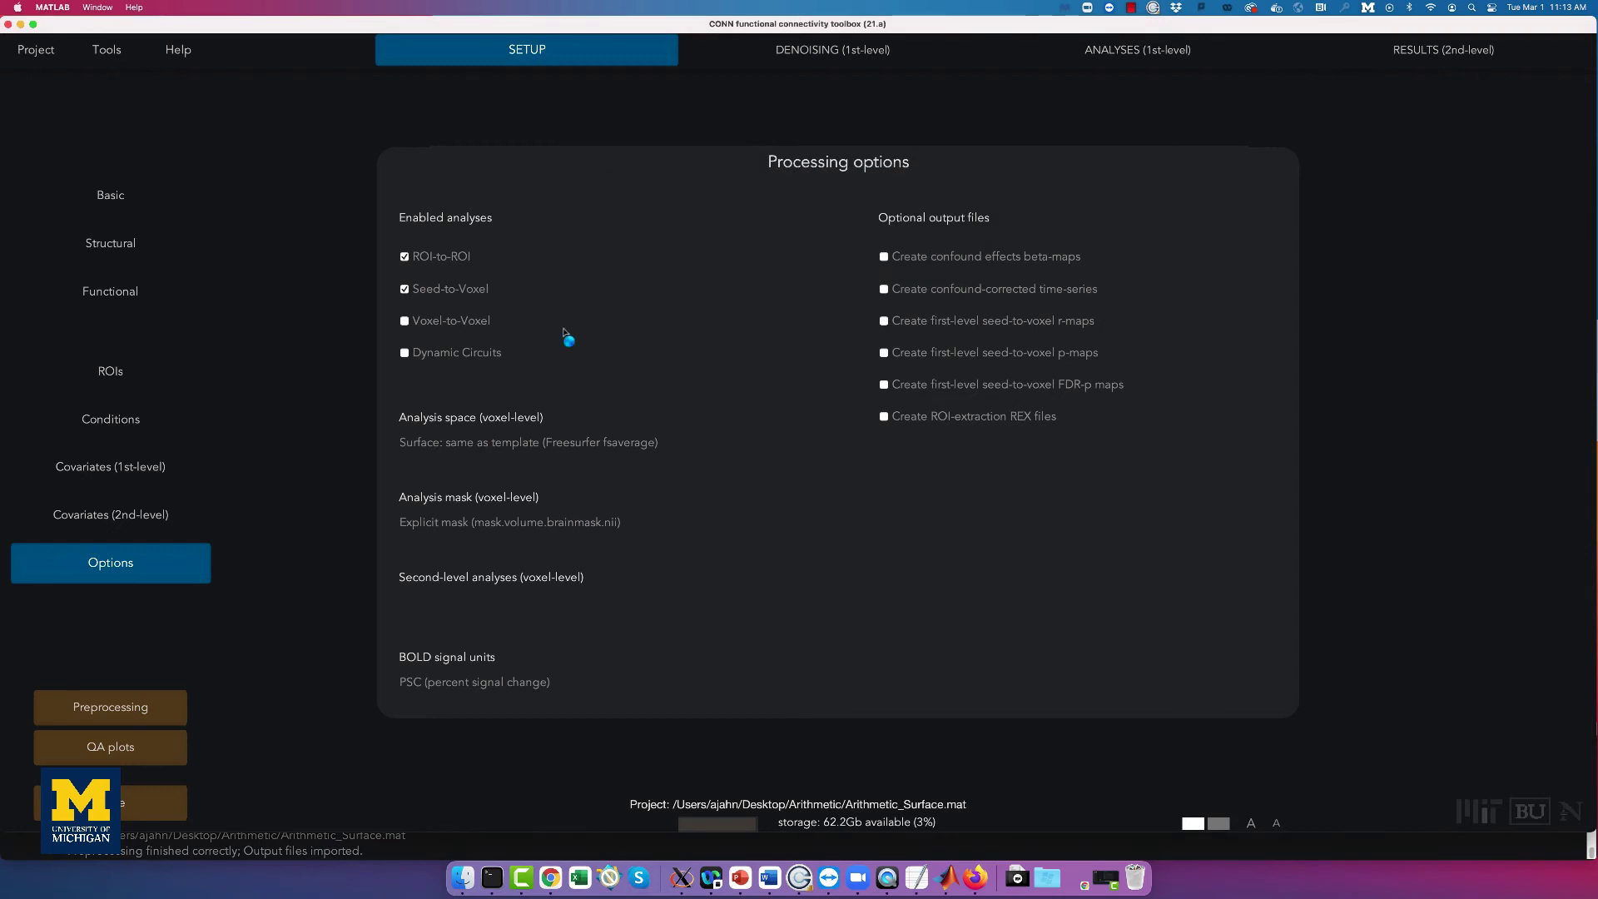
click(122, 374)
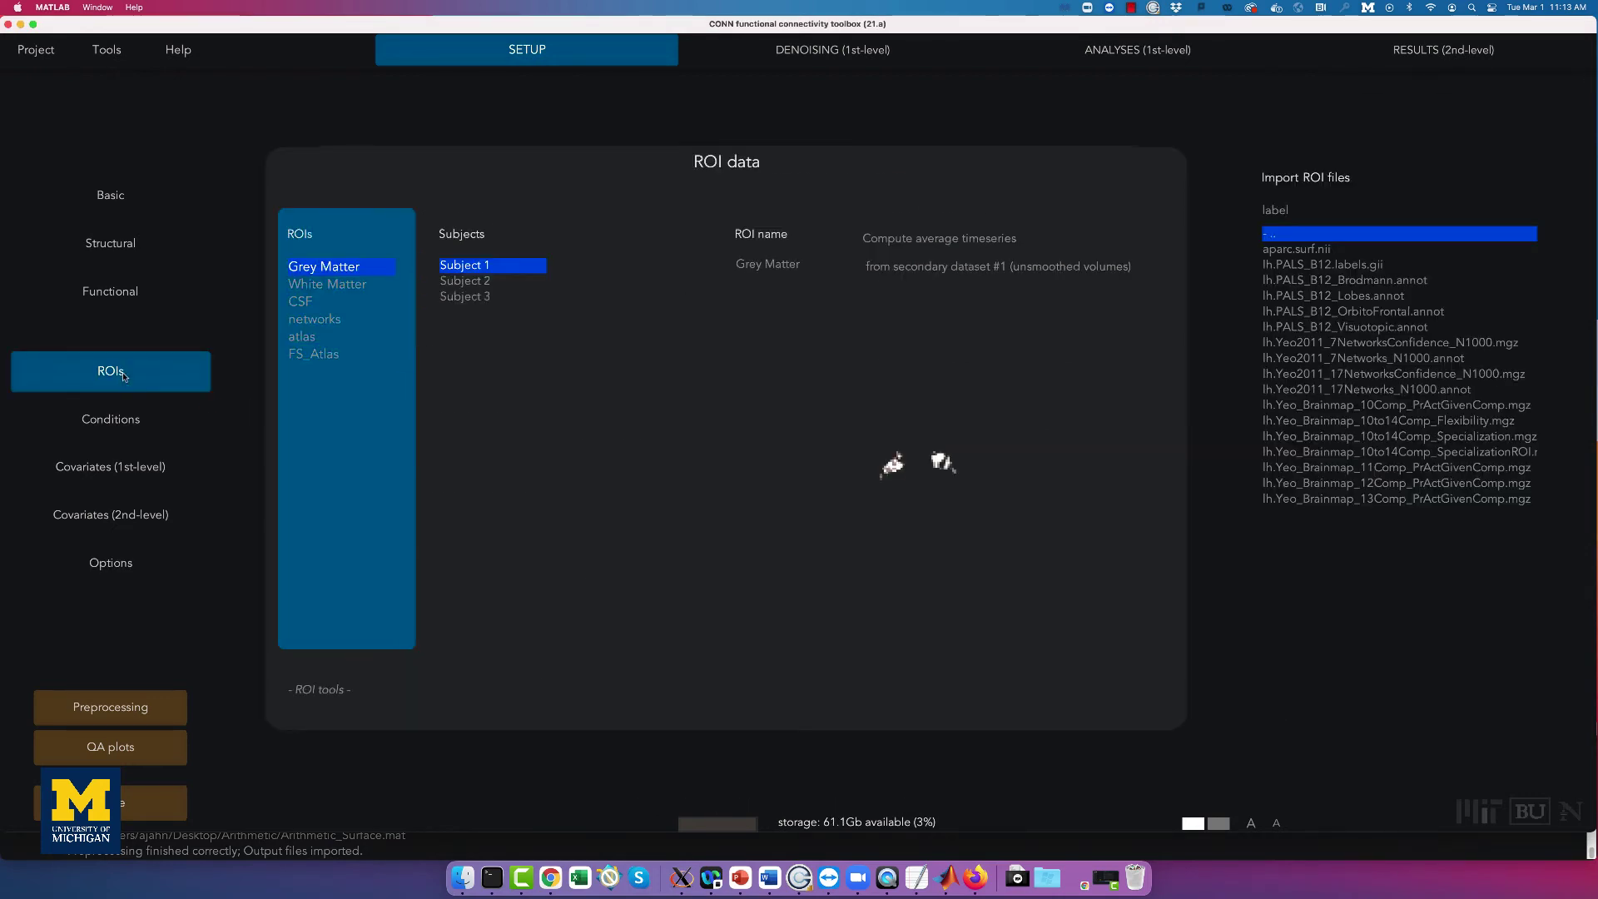
click(322, 356)
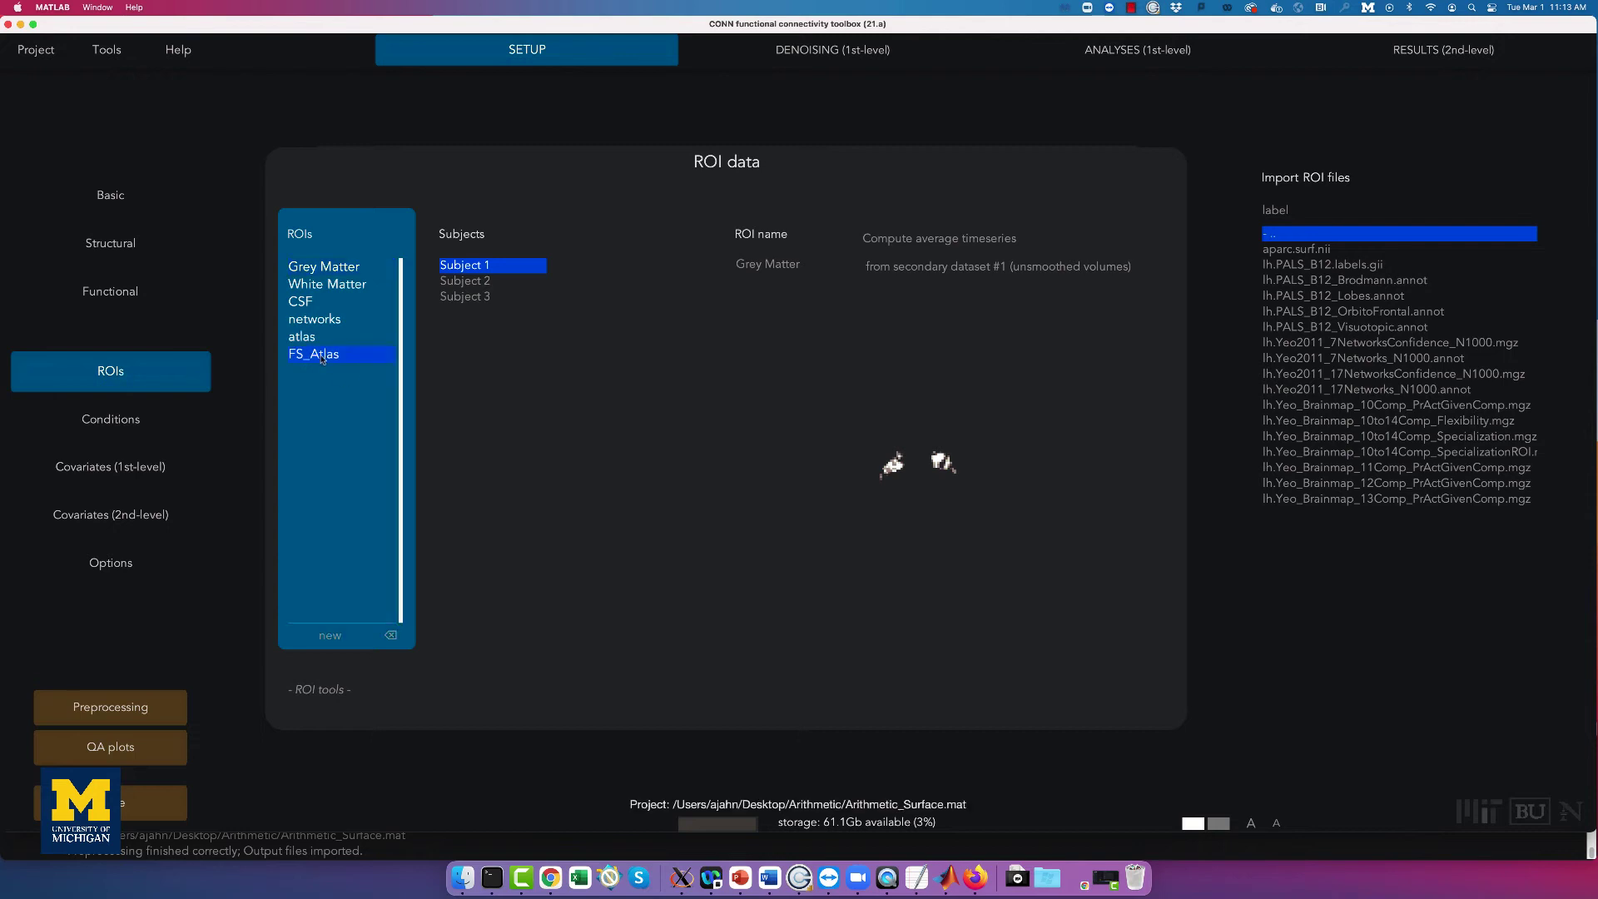
click(1012, 264)
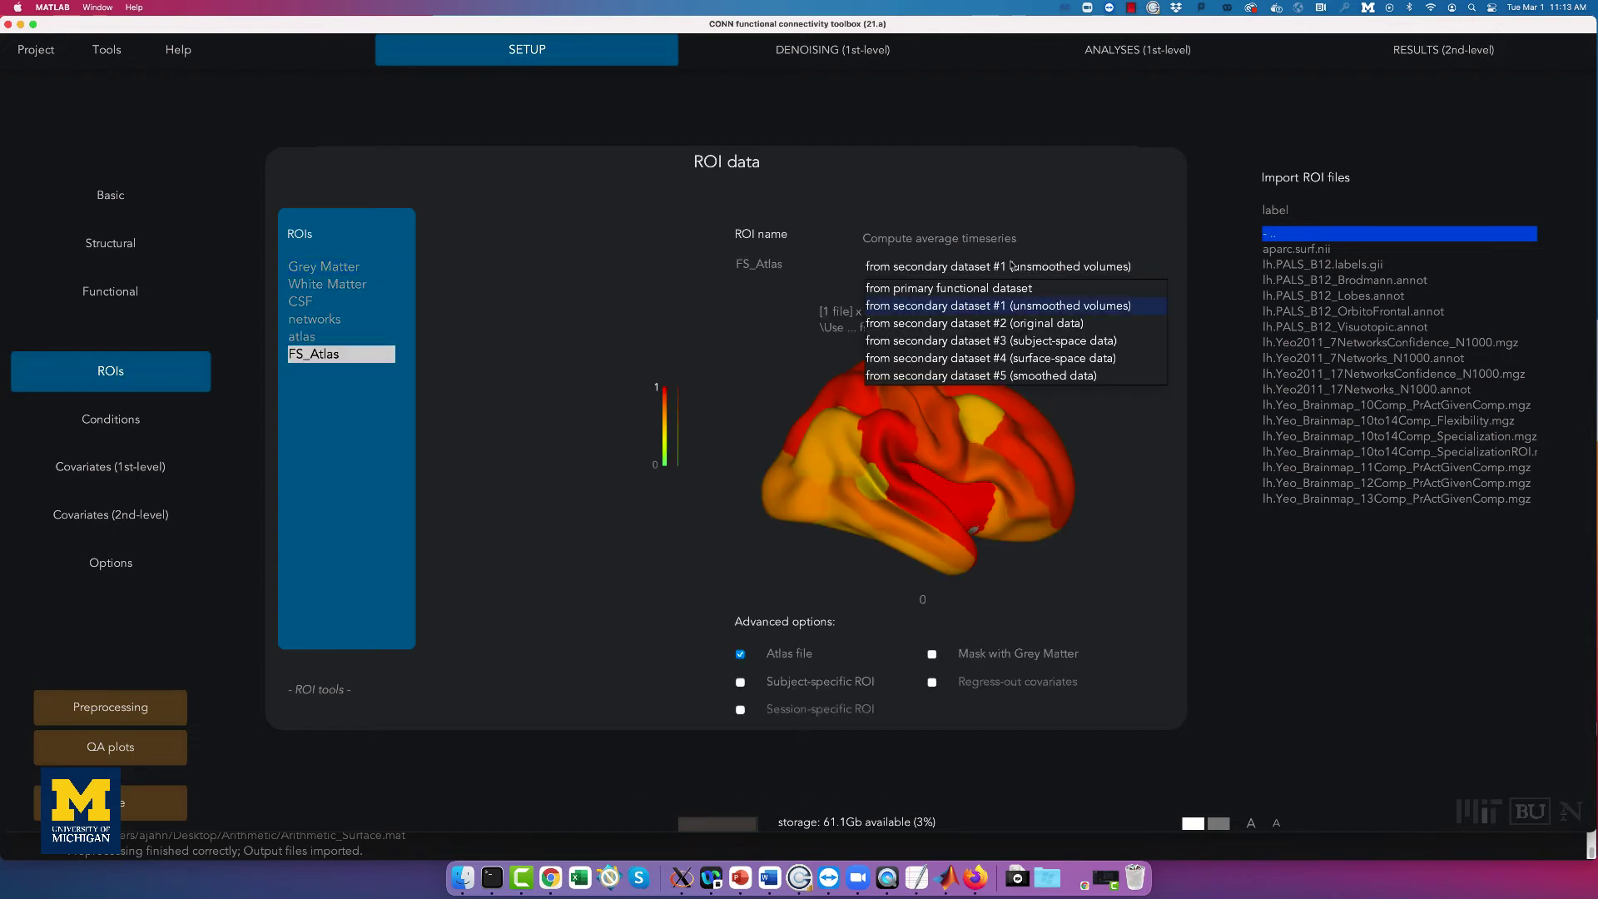
click(982, 365)
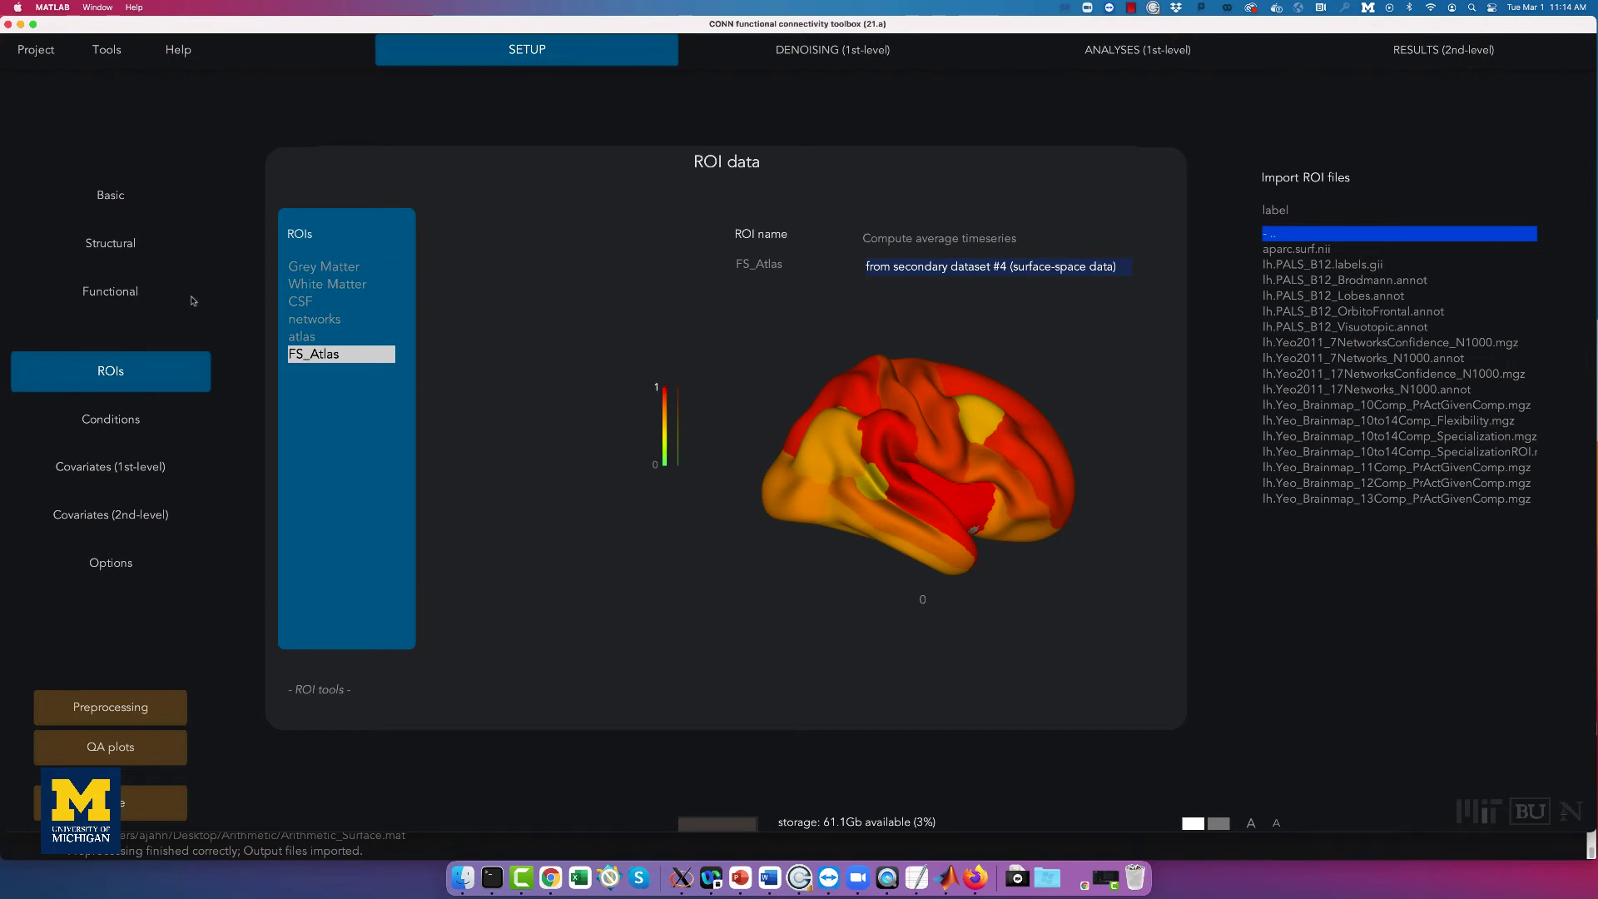
click(129, 301)
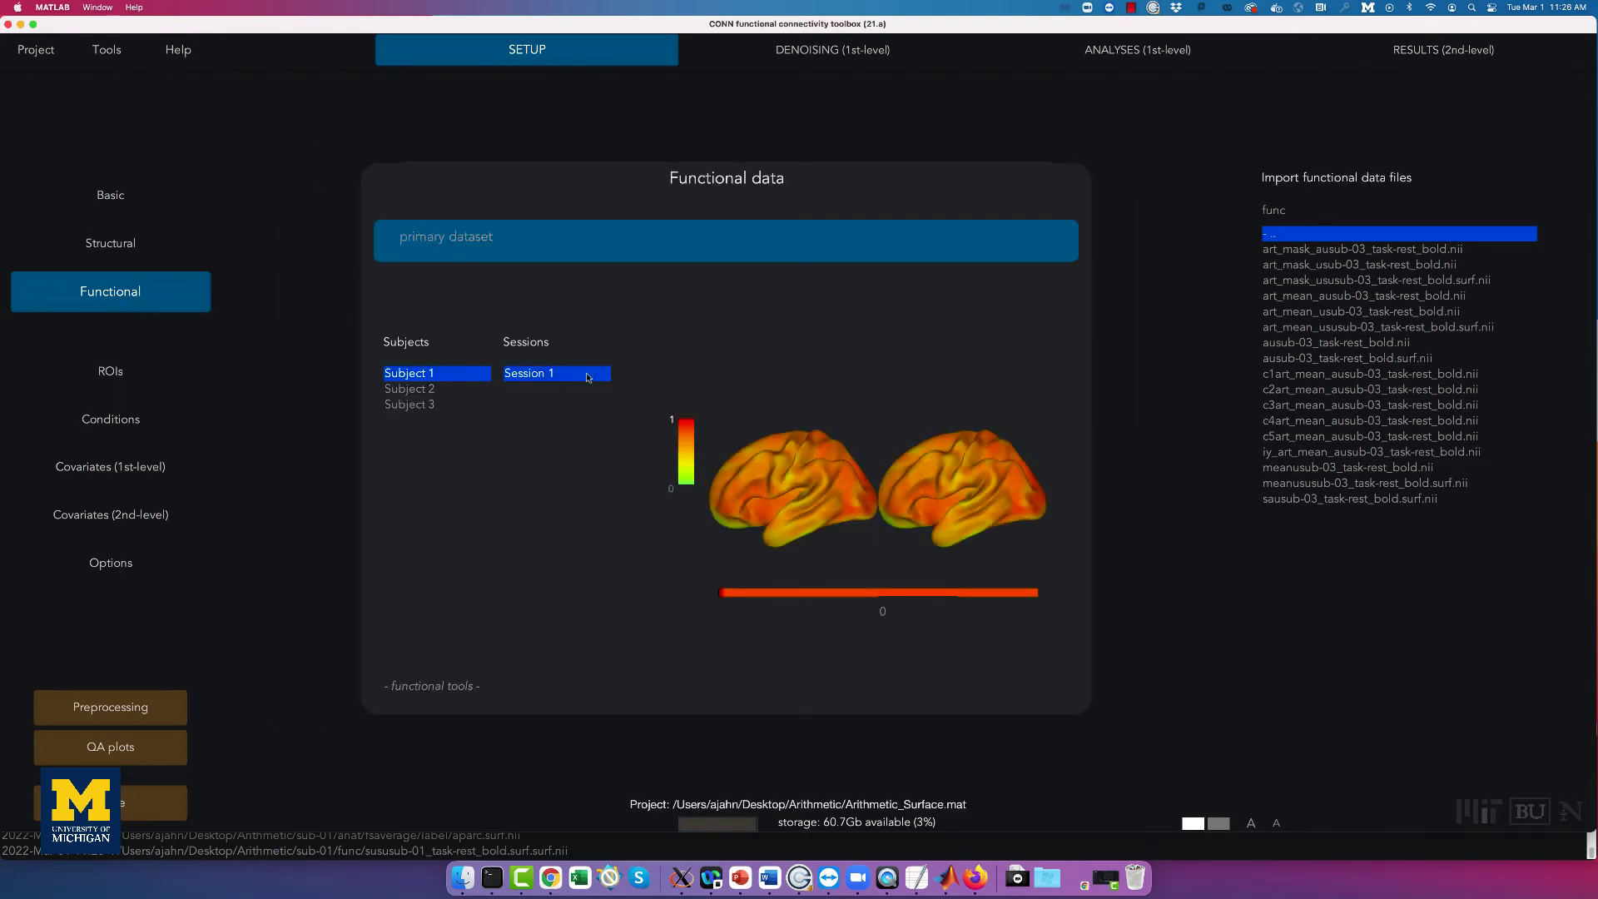
Preview the functional surfaces across views, then start the Setup pipeline for all subjects.
click(1071, 424)
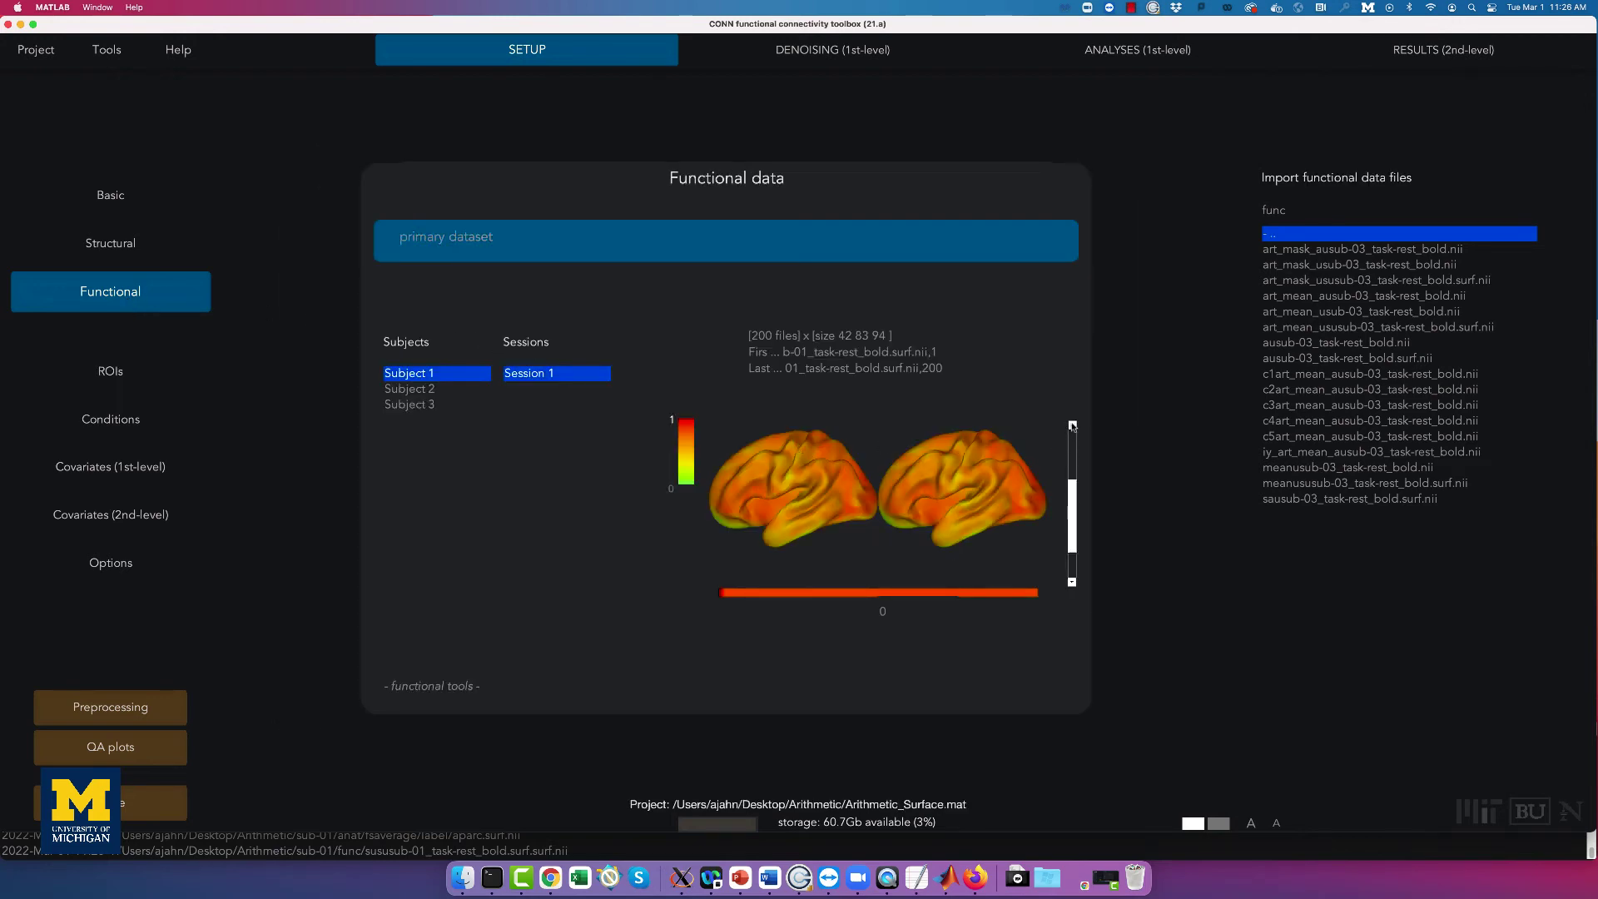
click(1071, 425)
click(1072, 424)
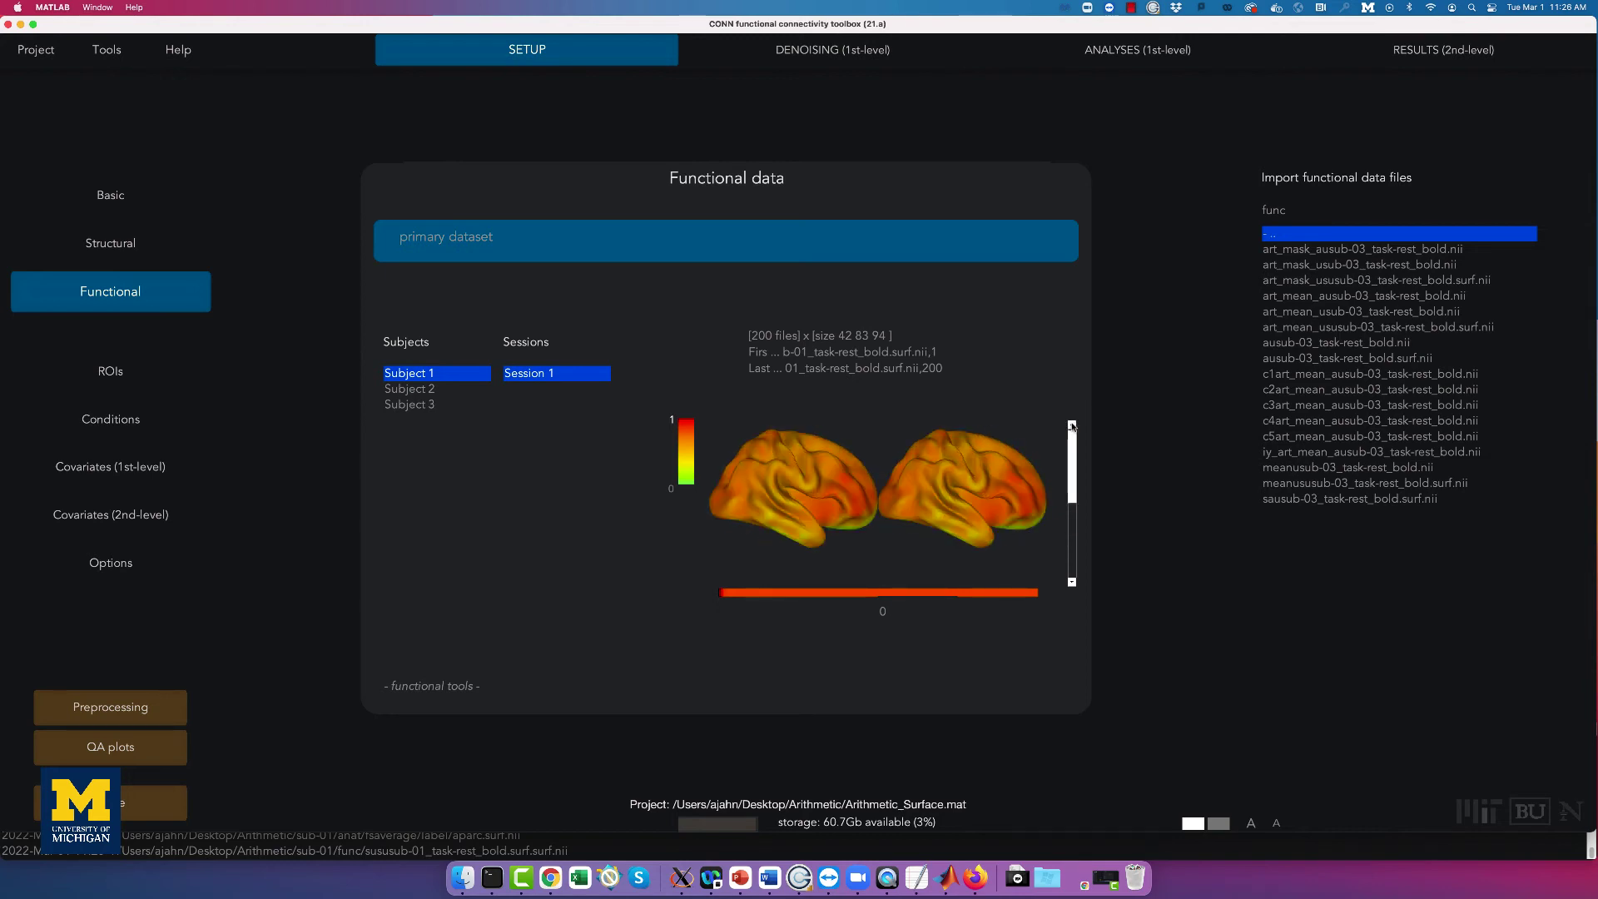
click(124, 806)
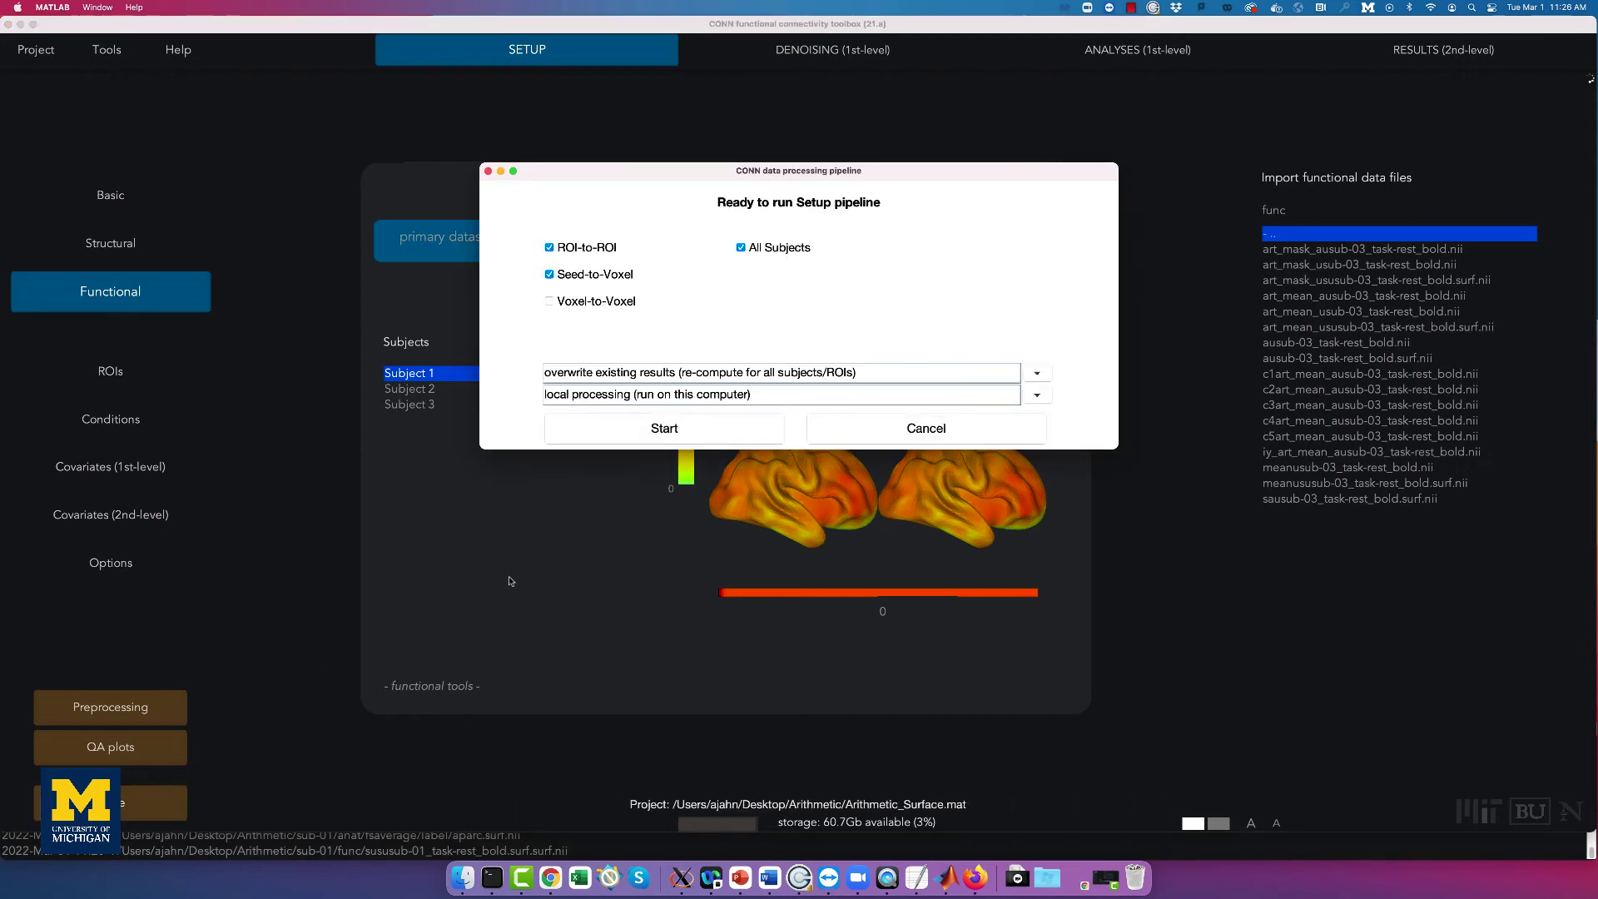
click(674, 429)
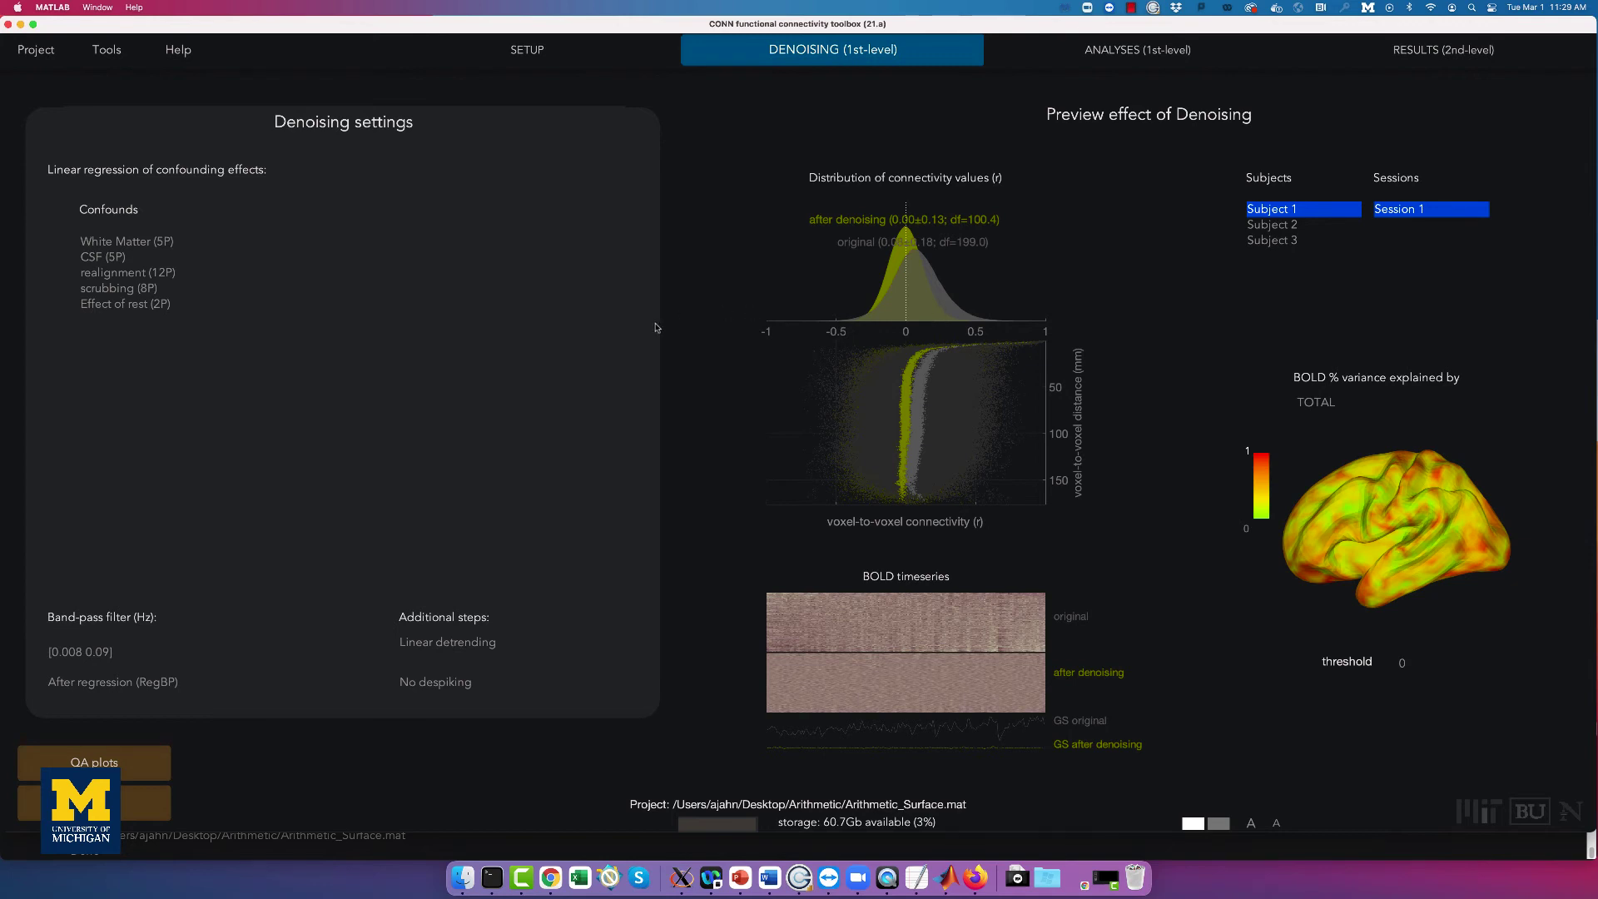
Inspect the White Matter, CSF and realignment confounds, then start denoising for all subjects.
click(134, 243)
click(114, 258)
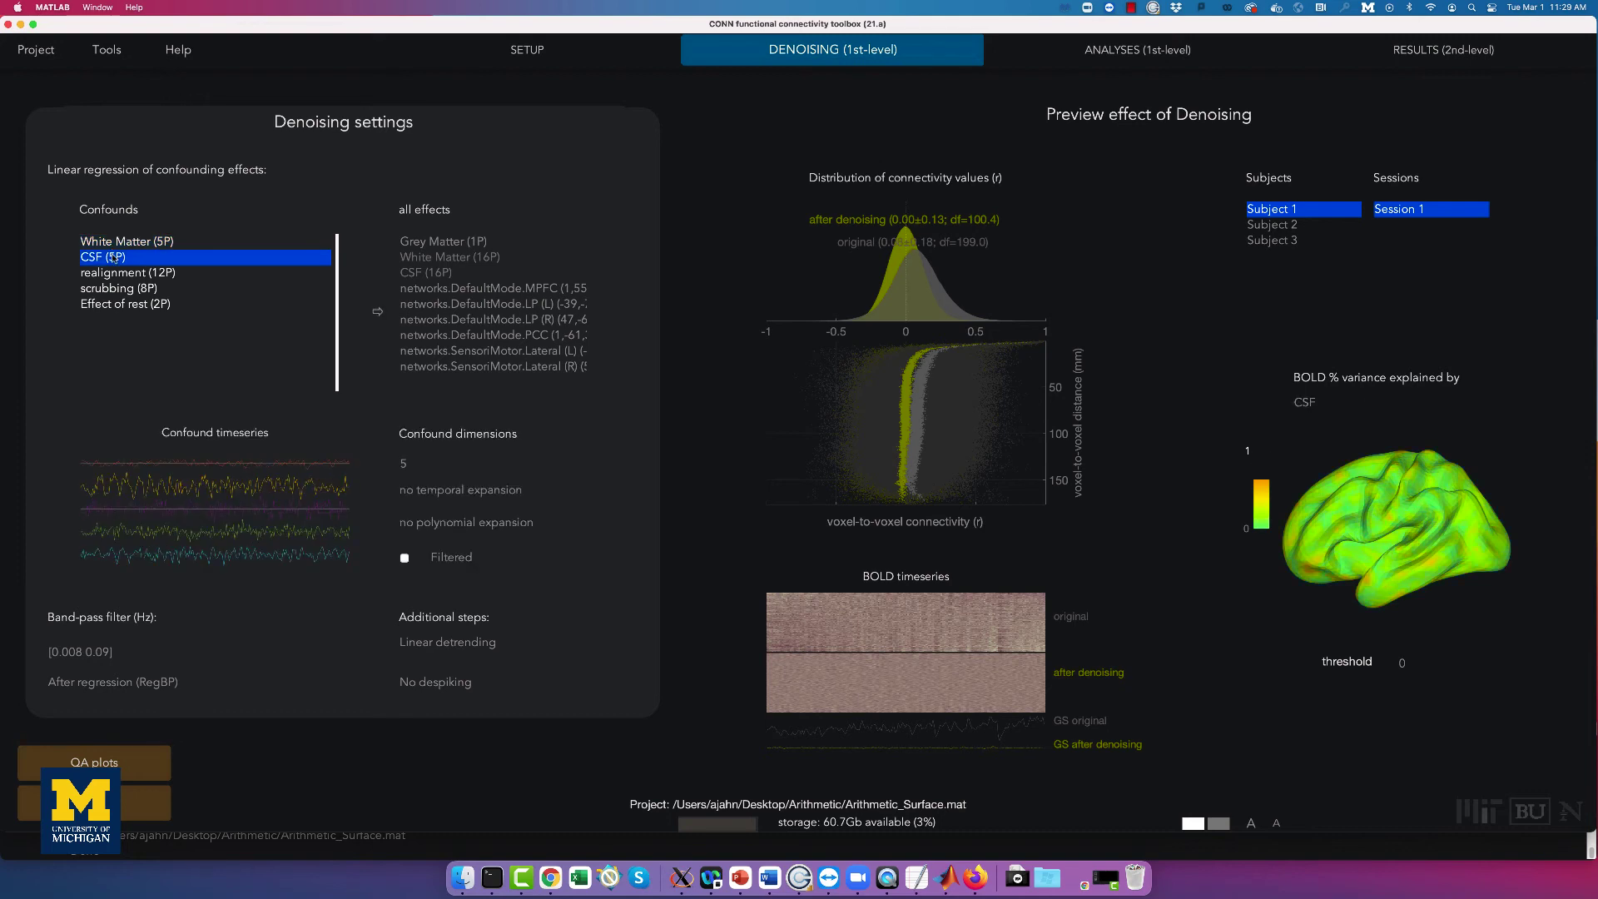
click(119, 273)
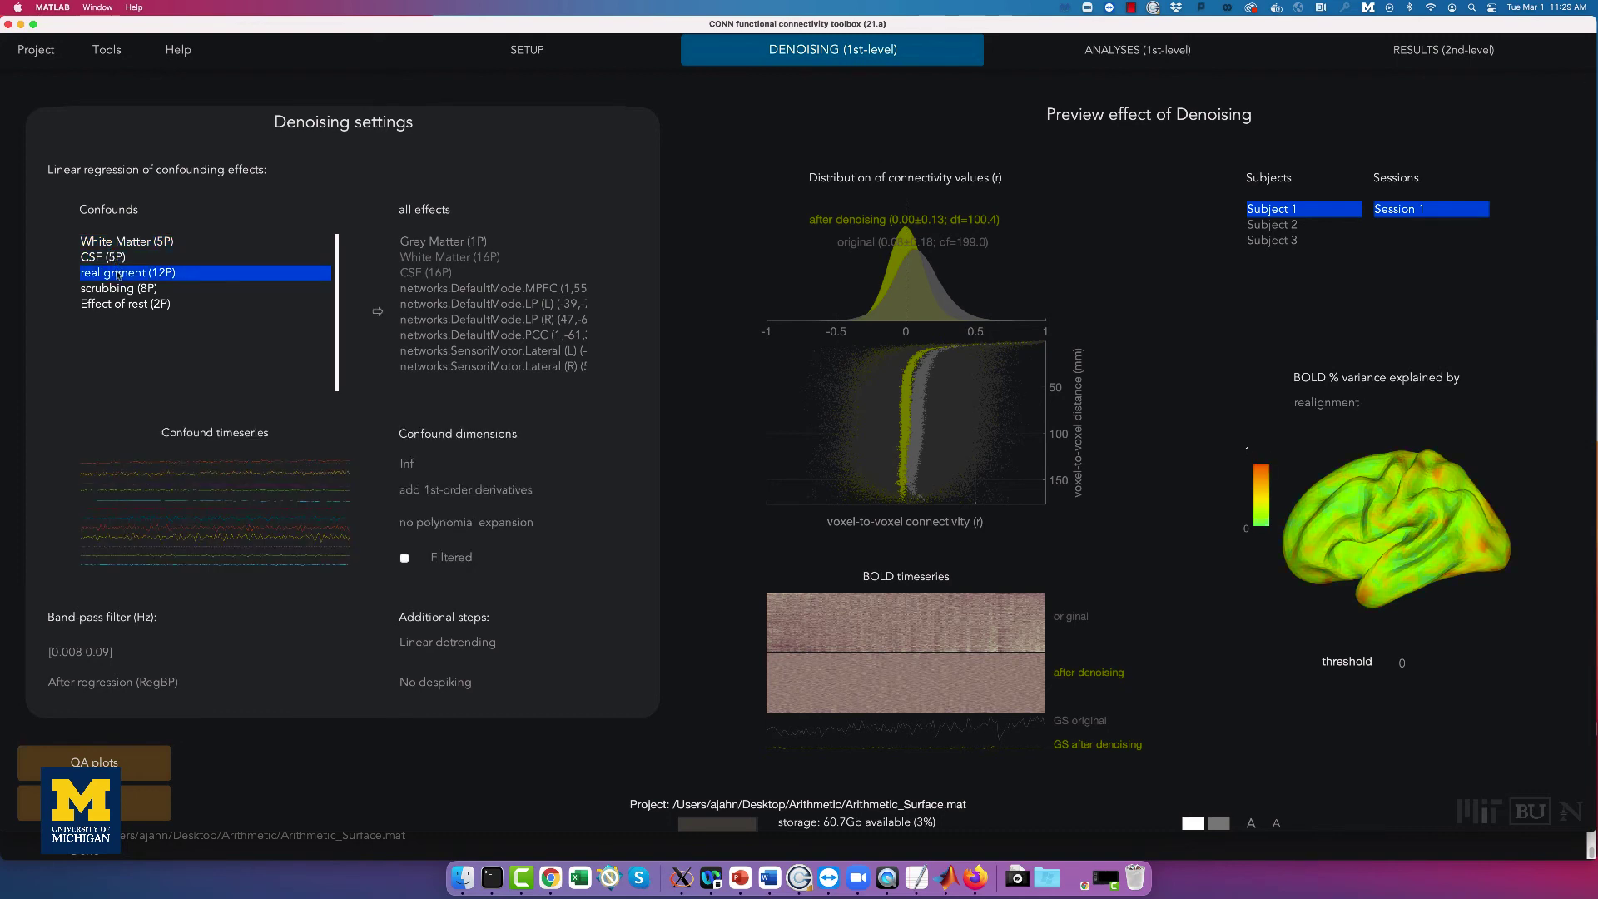
mouse_move(1339, 519)
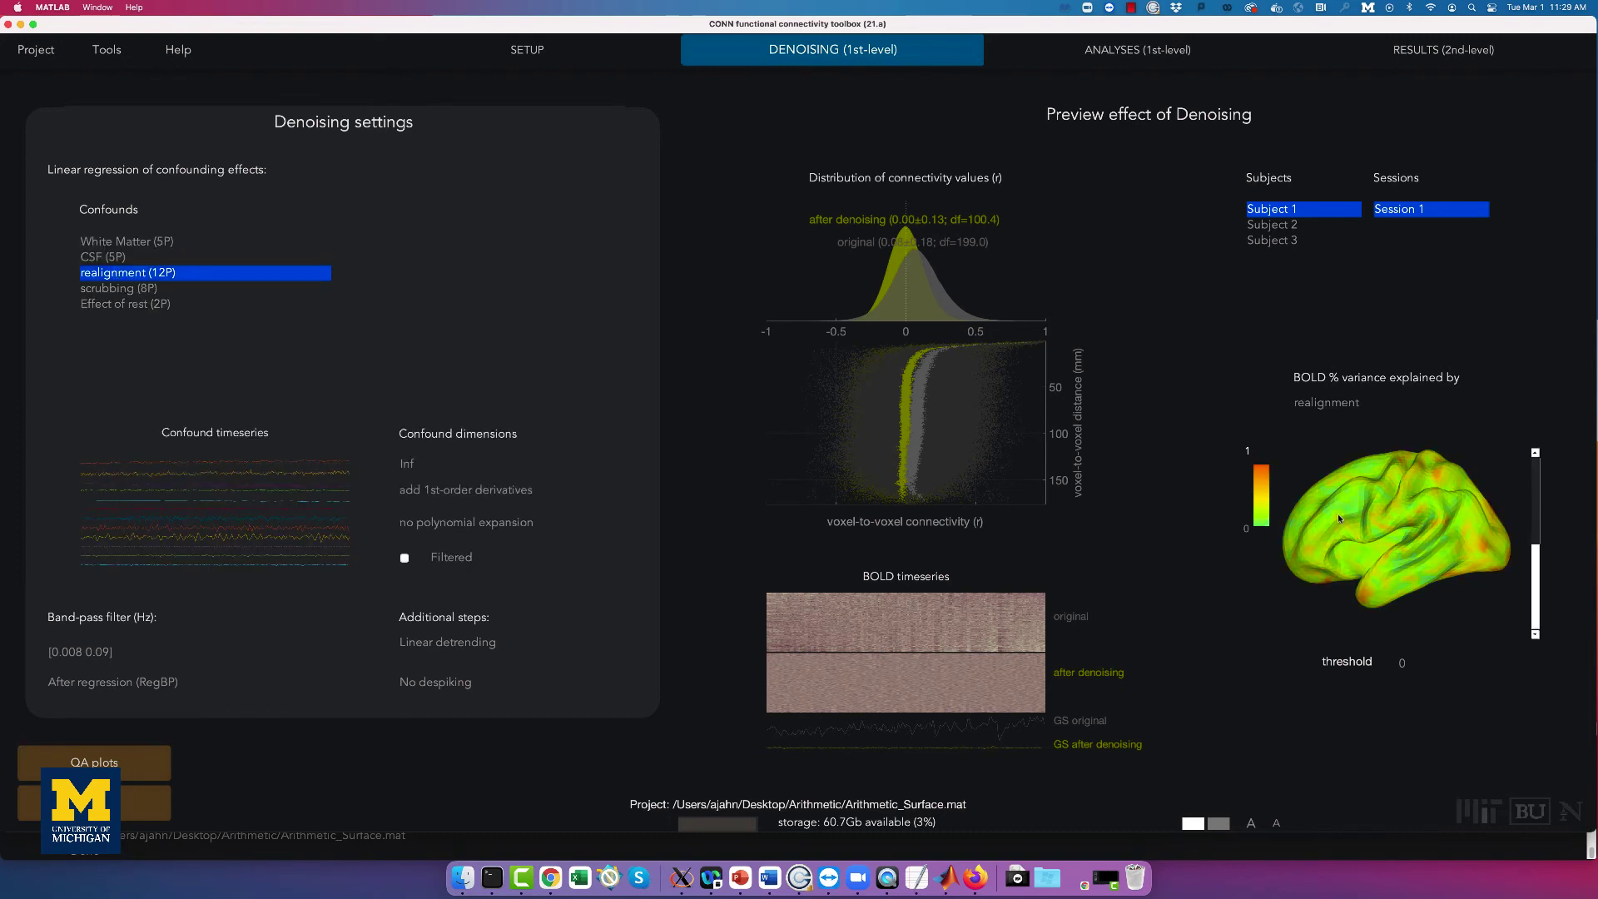
click(125, 806)
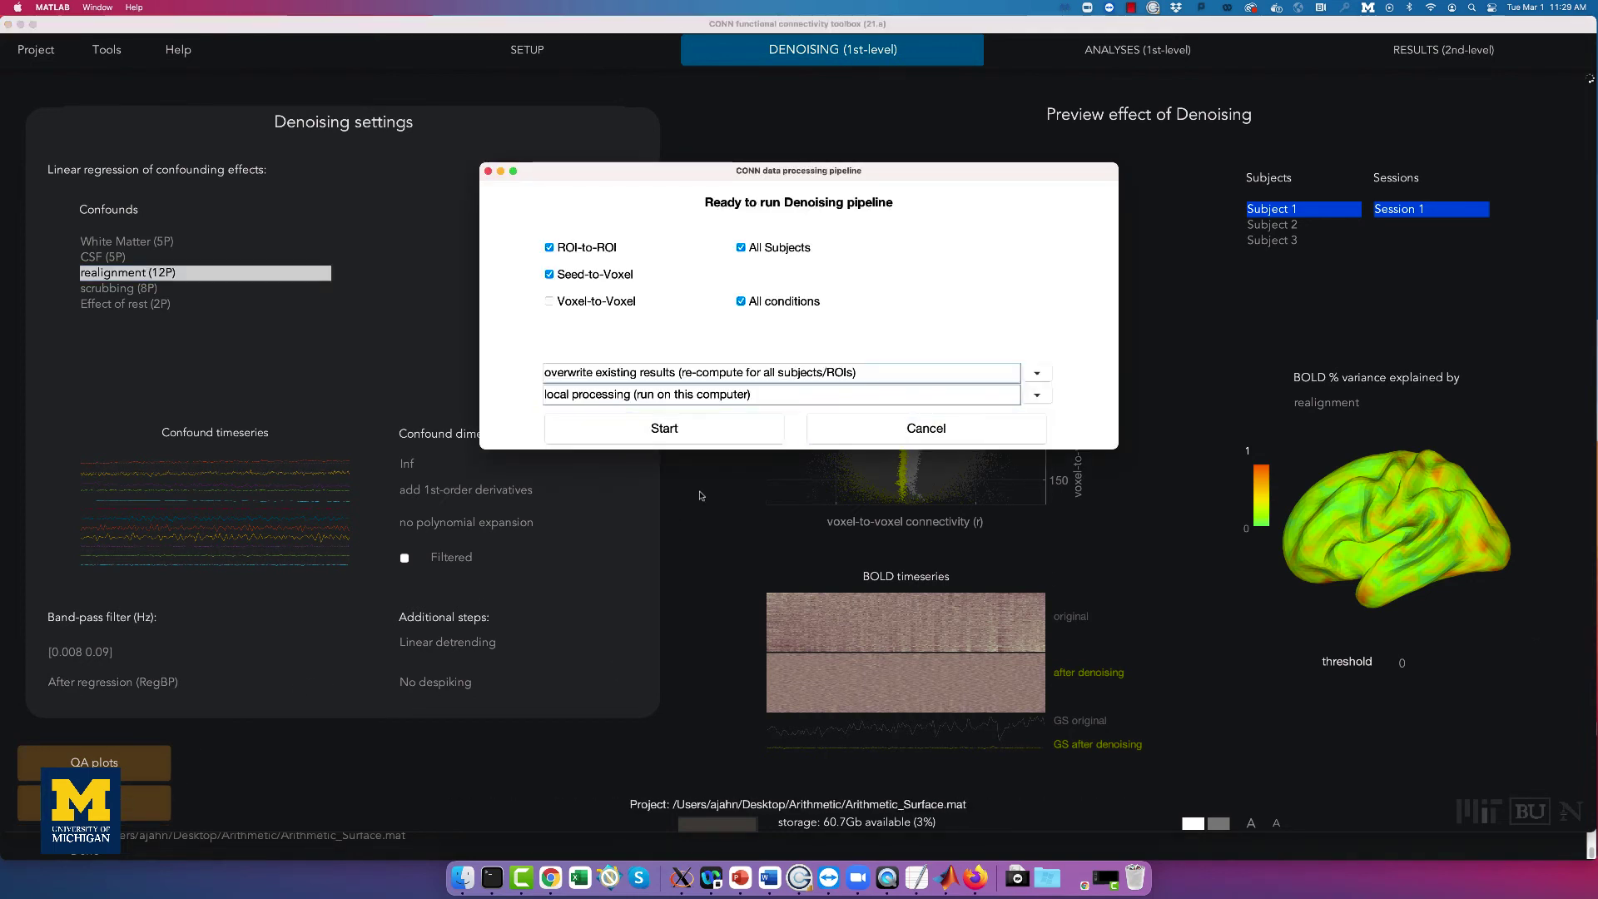
click(657, 431)
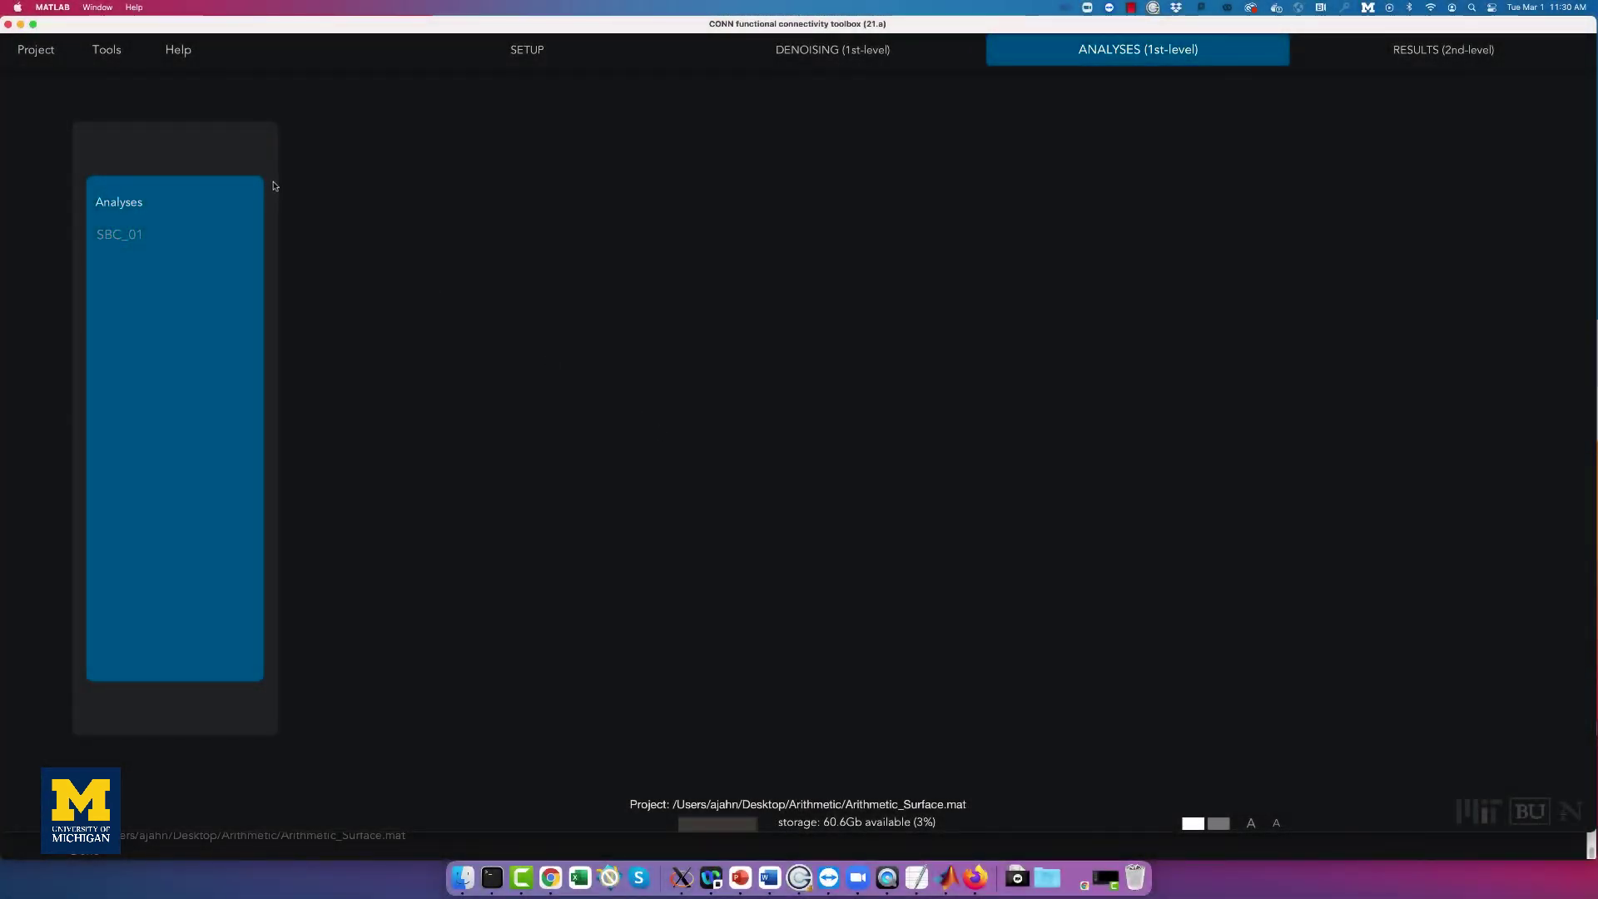
In SBC_01, remove Grey Matter and the other extra seeds, leaving three left FS_Atlas seeds.
click(135, 240)
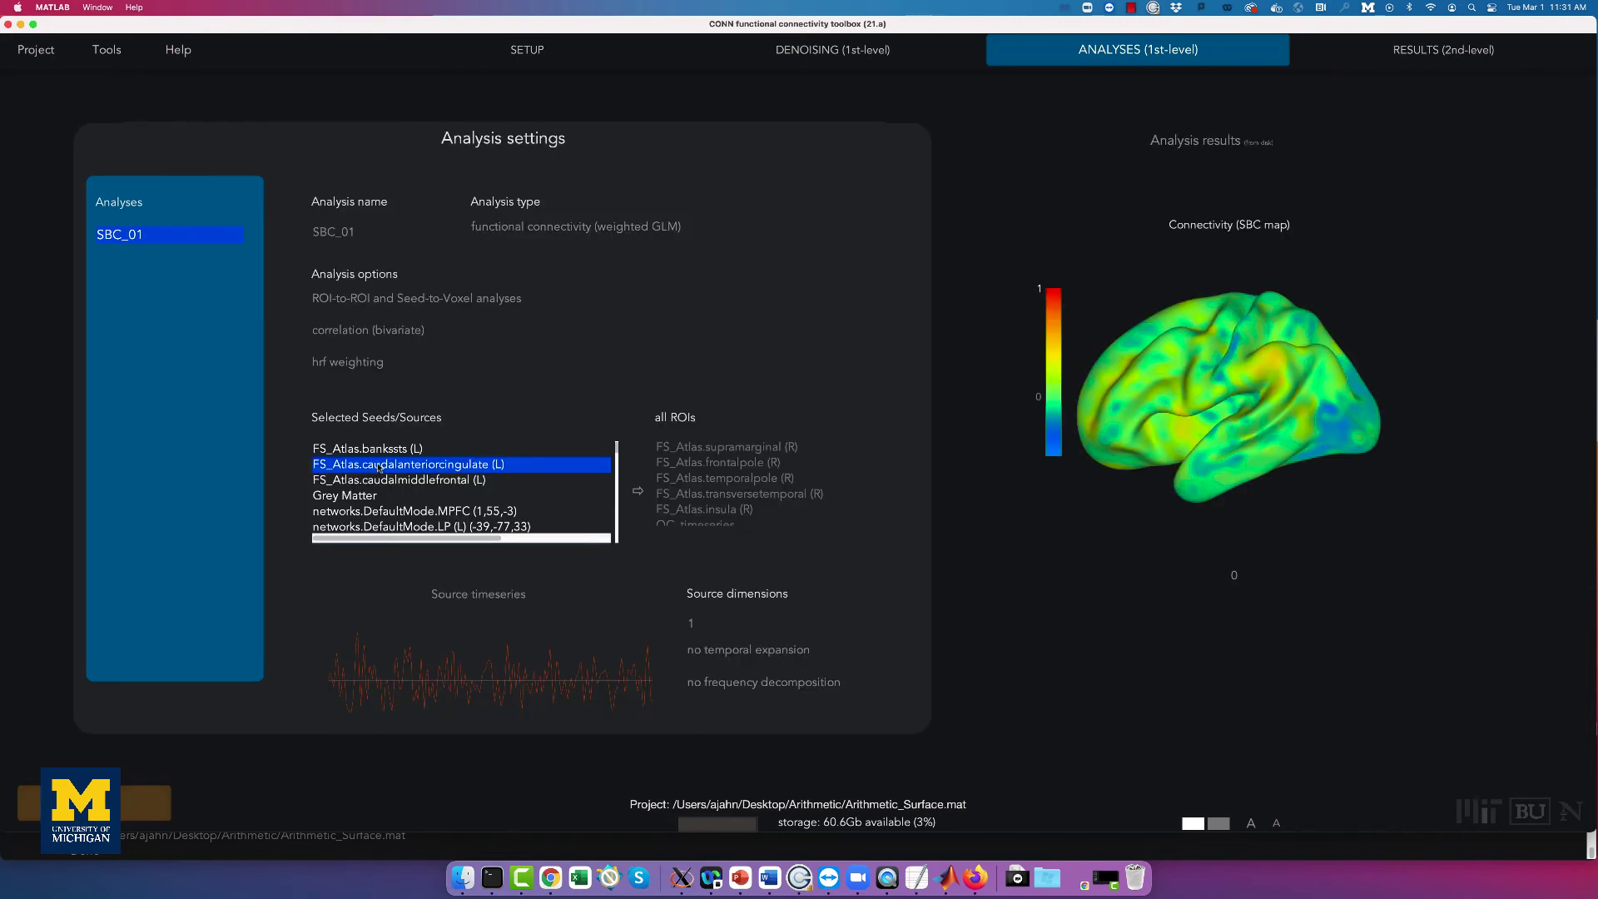
click(432, 497)
scroll(432, 499, down, 10)
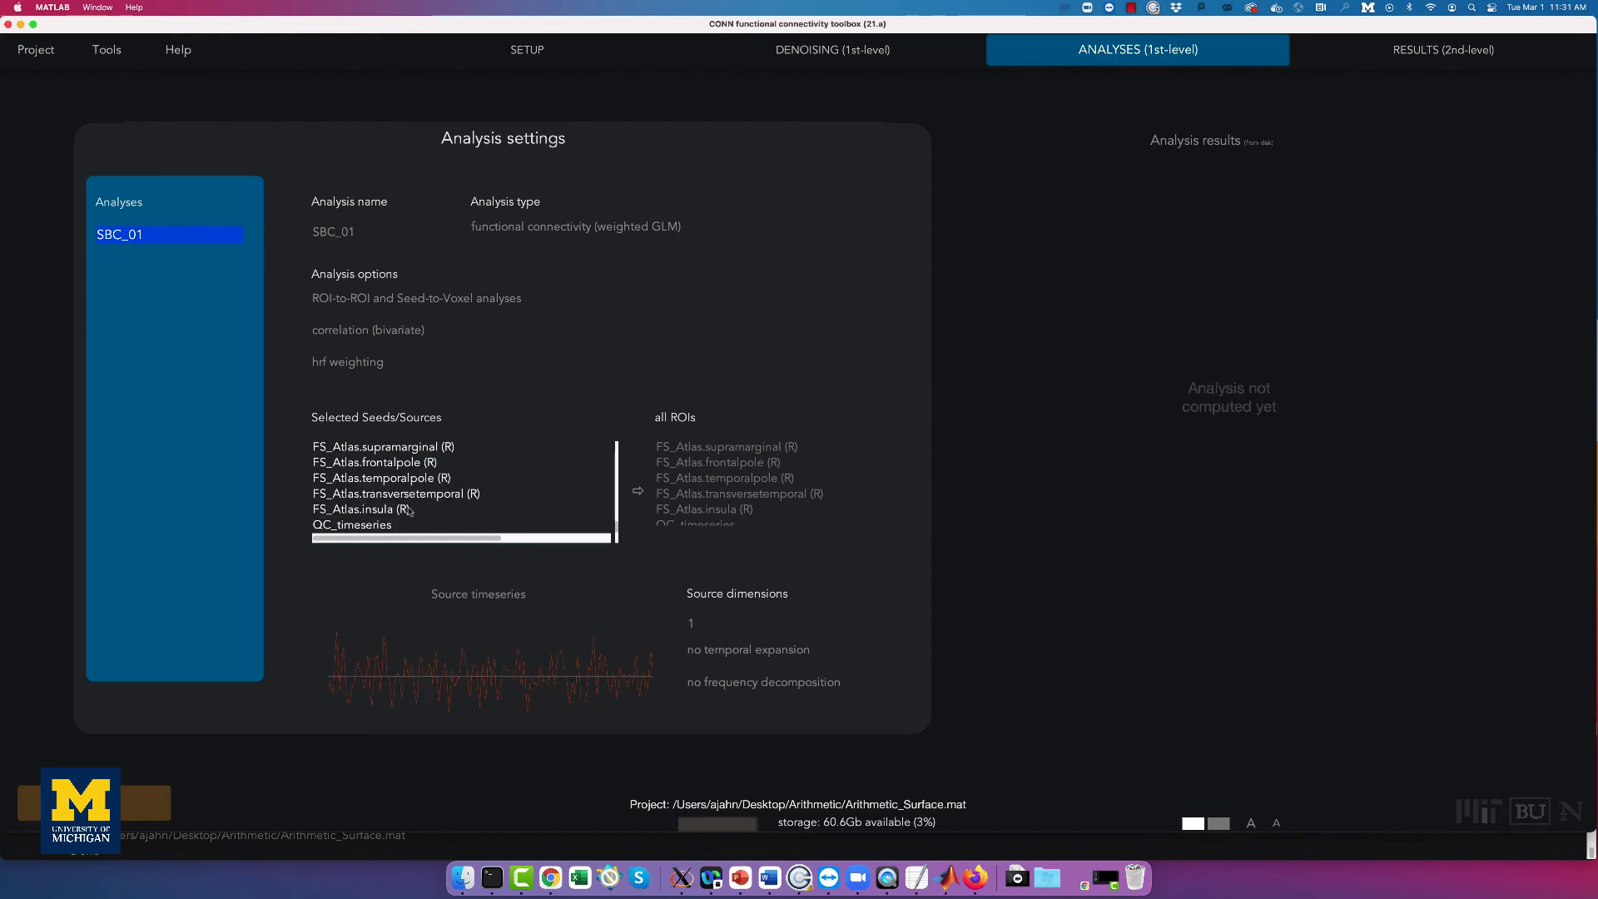
key(super+a)
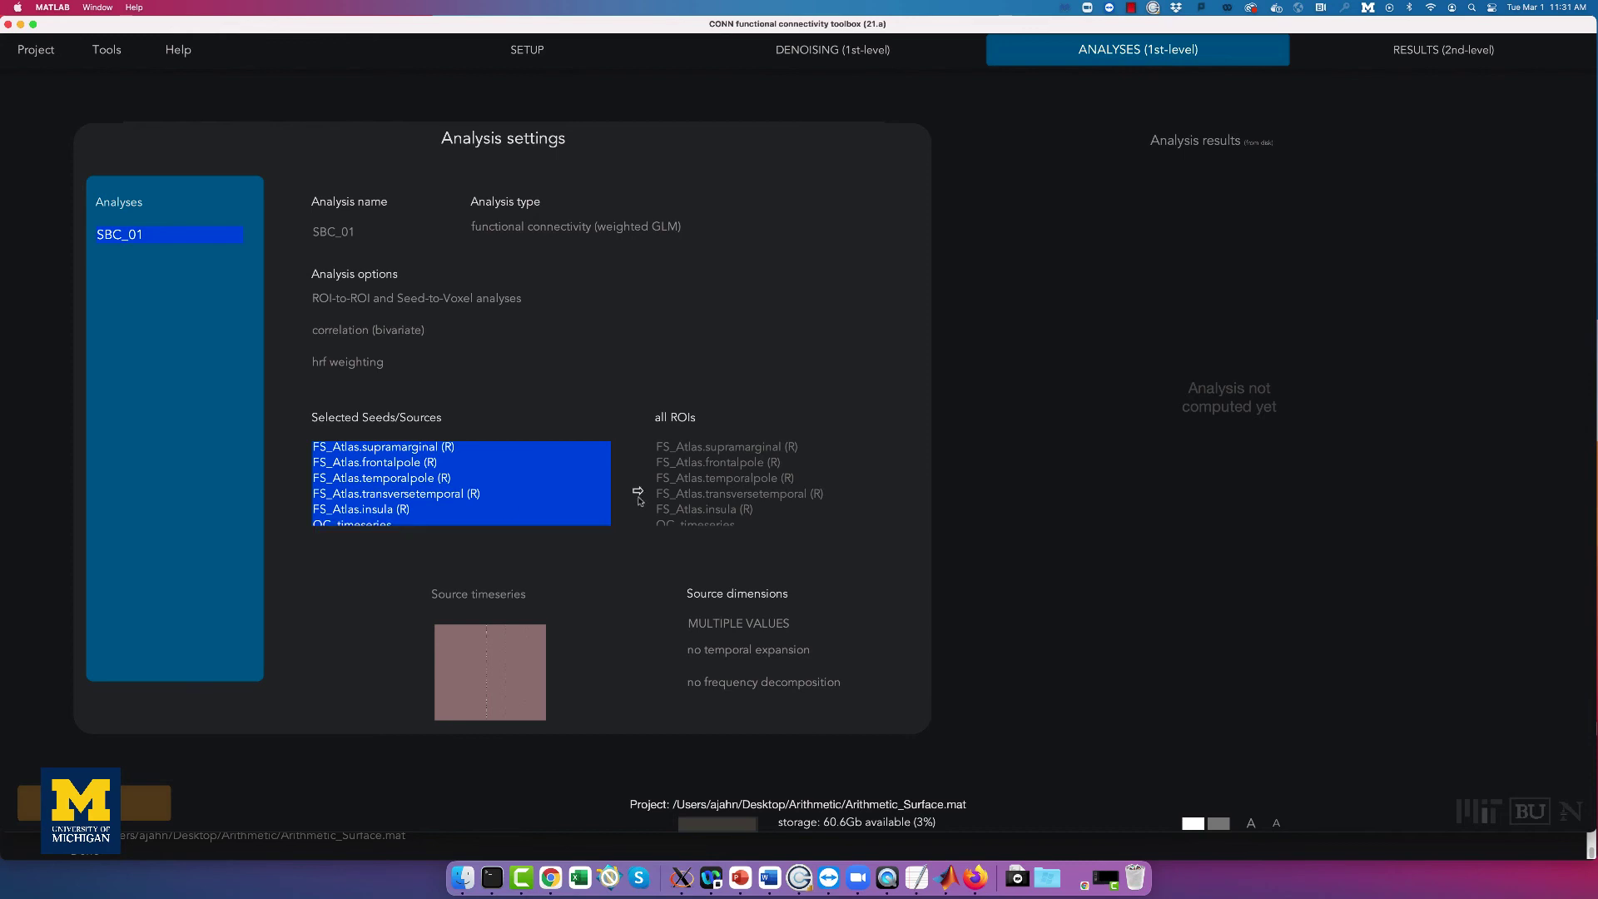
click(640, 495)
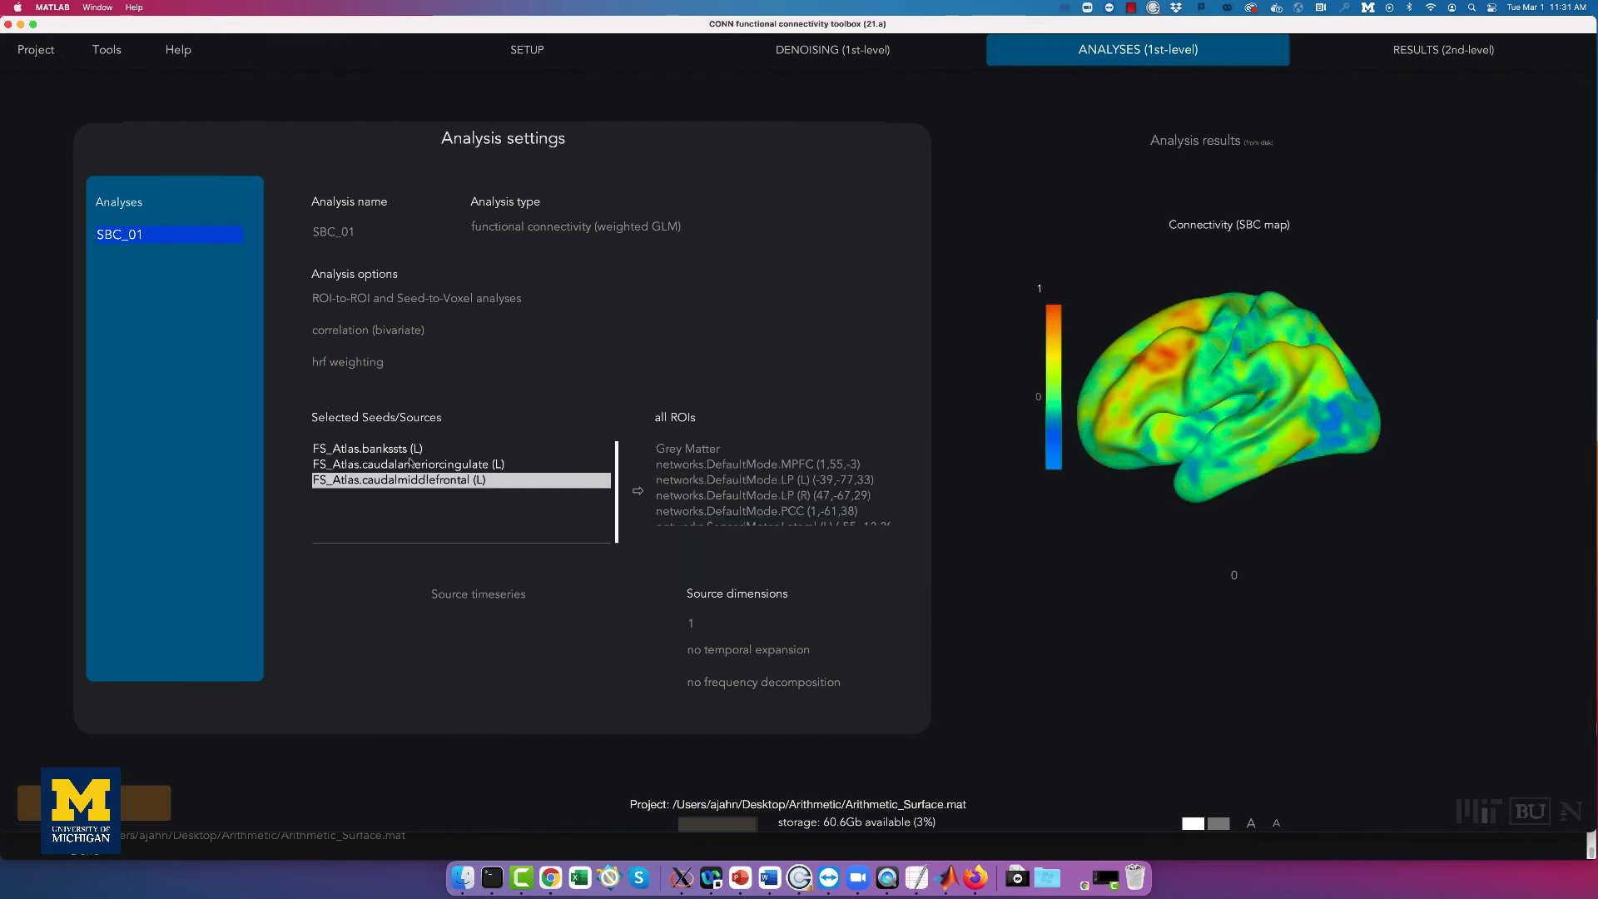
Review the bankssts (L) and remaining seed maps, then run the first-level analysis.
click(408, 452)
key(Down)
key(Down)
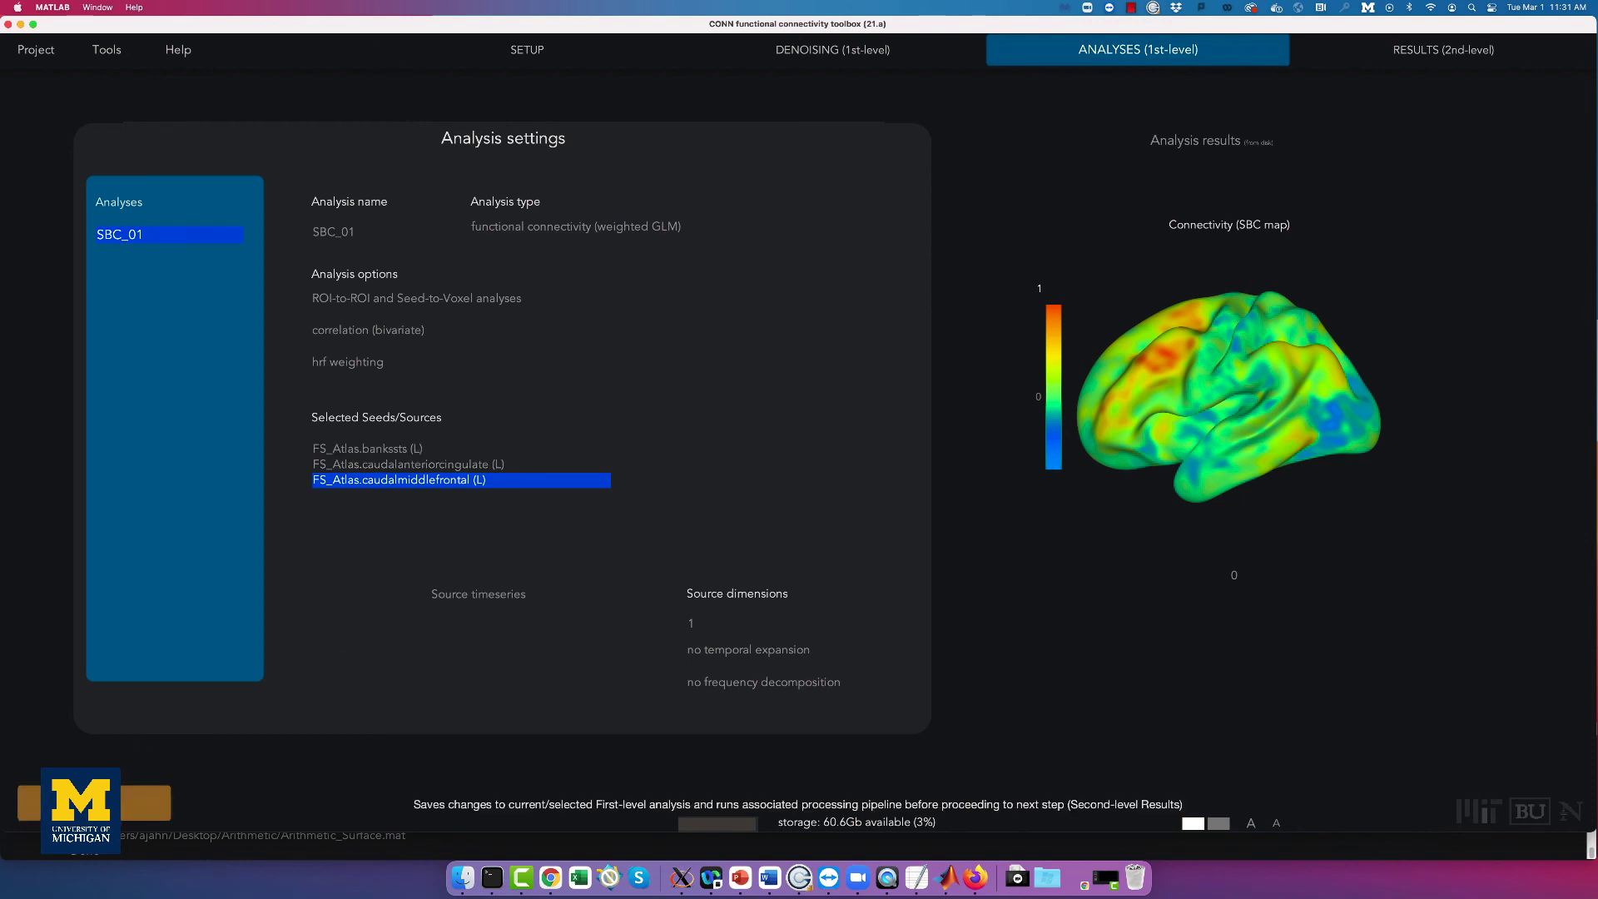
click(94, 802)
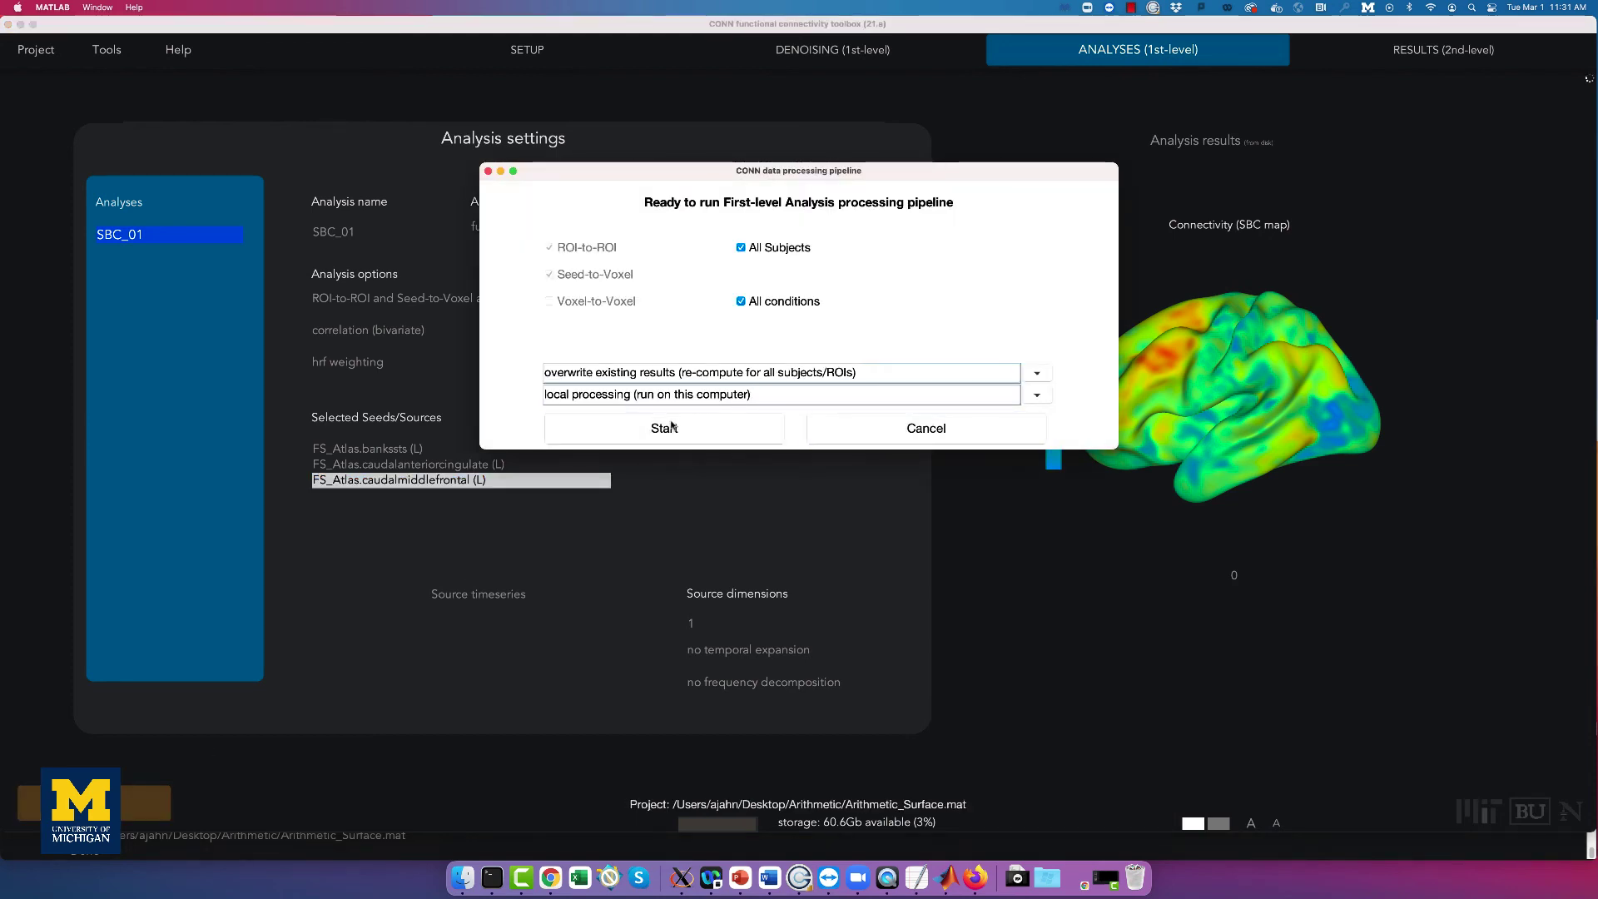
click(667, 427)
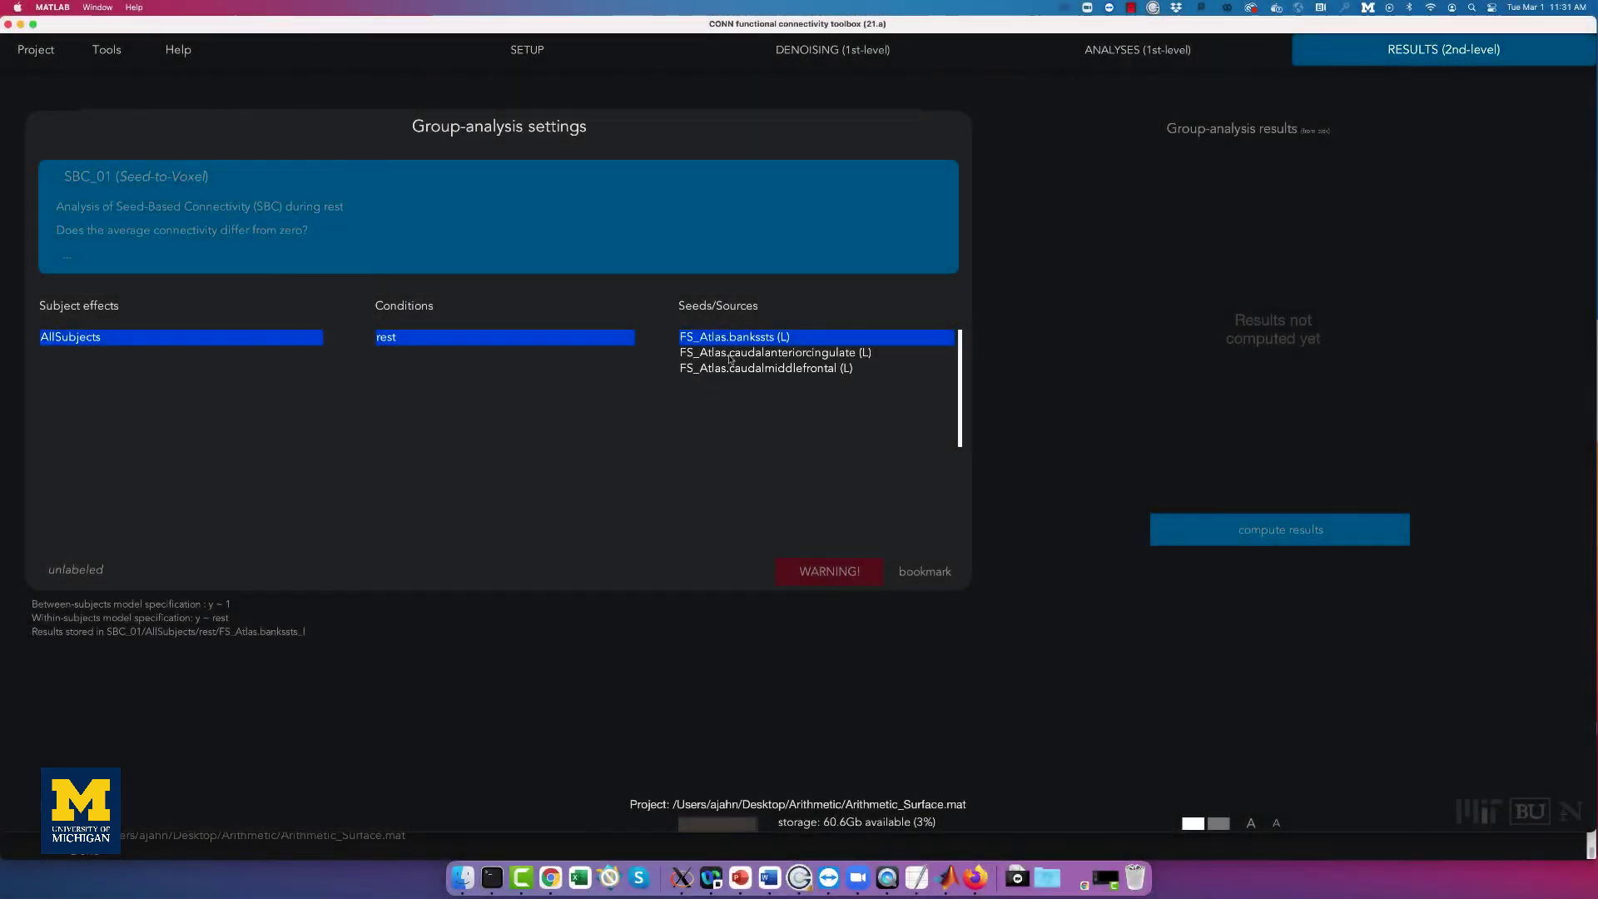
Compute group results and load the existing cluster results for the caudalanteriorcingulate (L) seed.
click(729, 353)
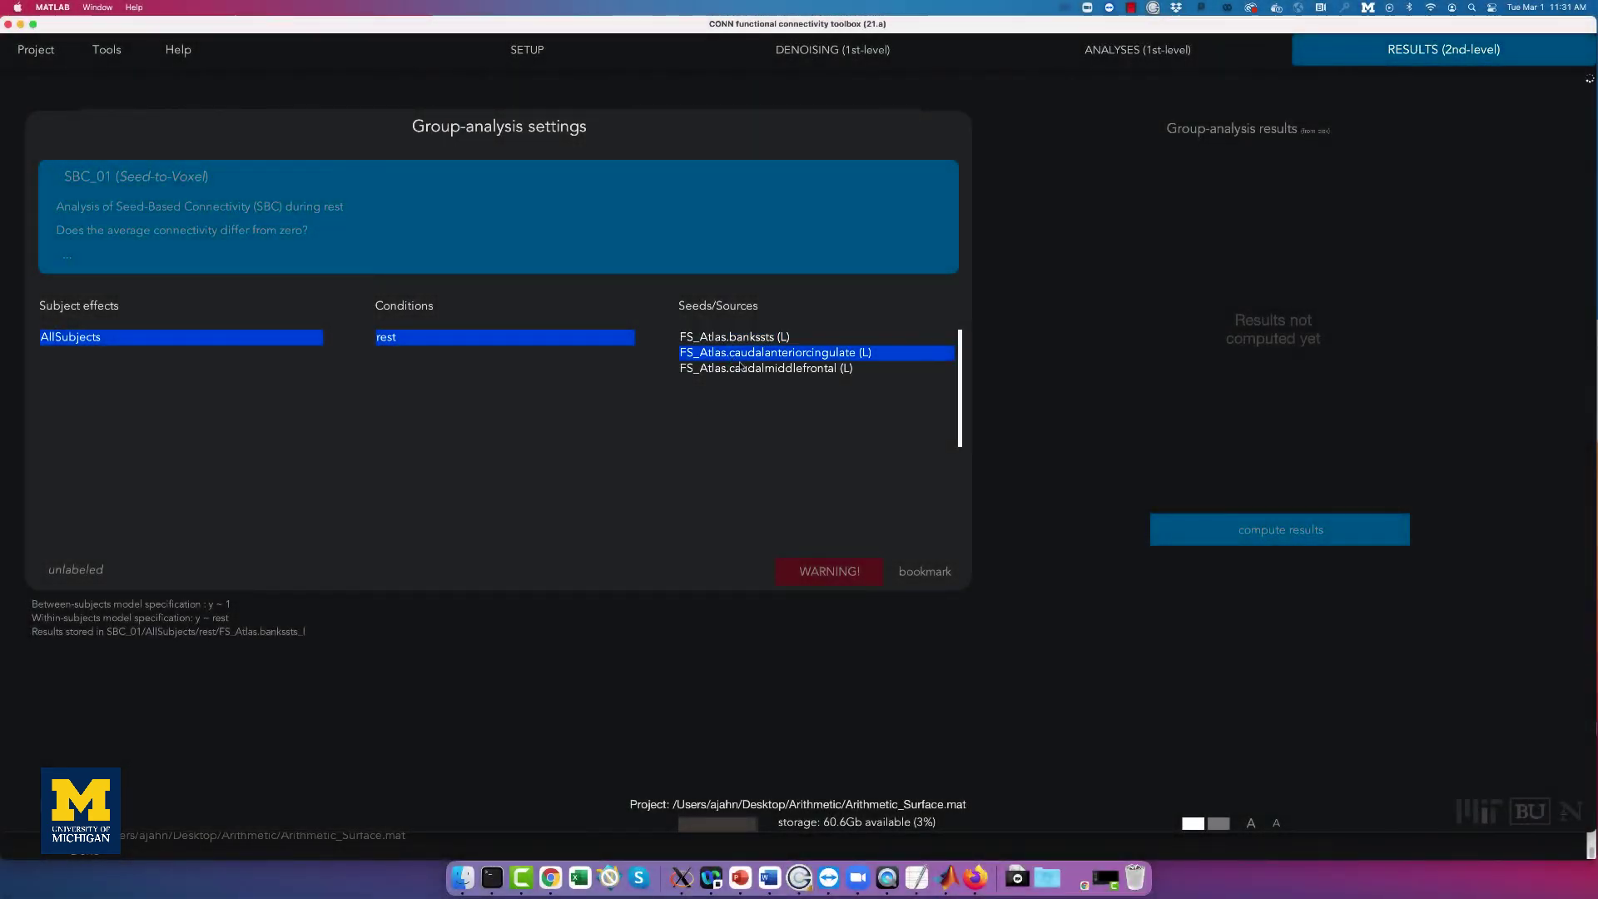
click(749, 368)
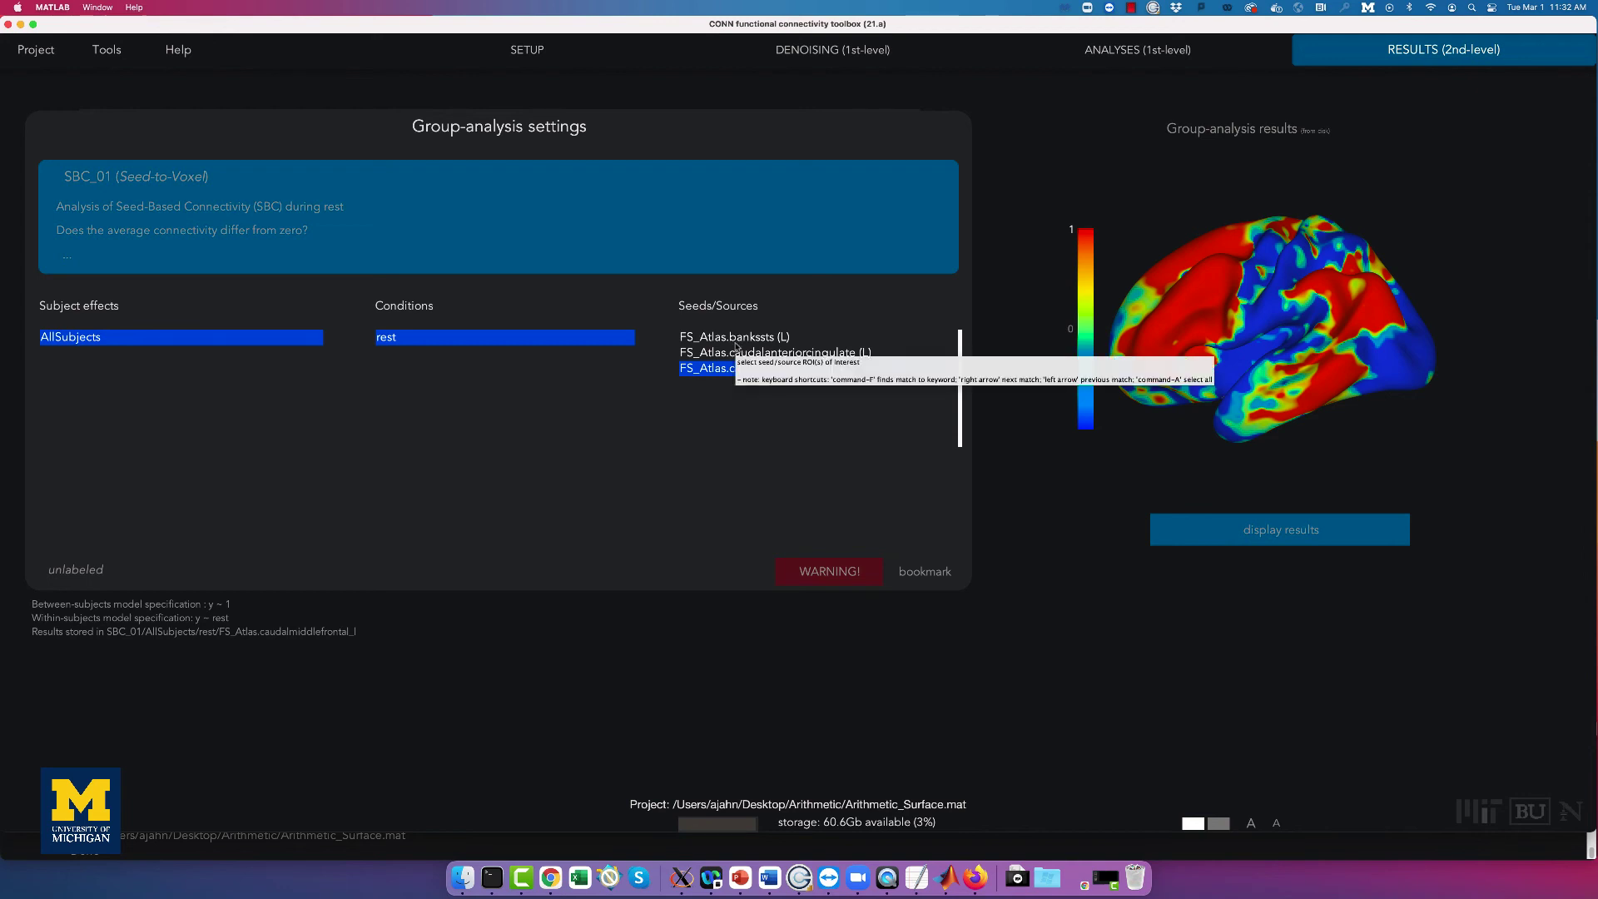
click(755, 356)
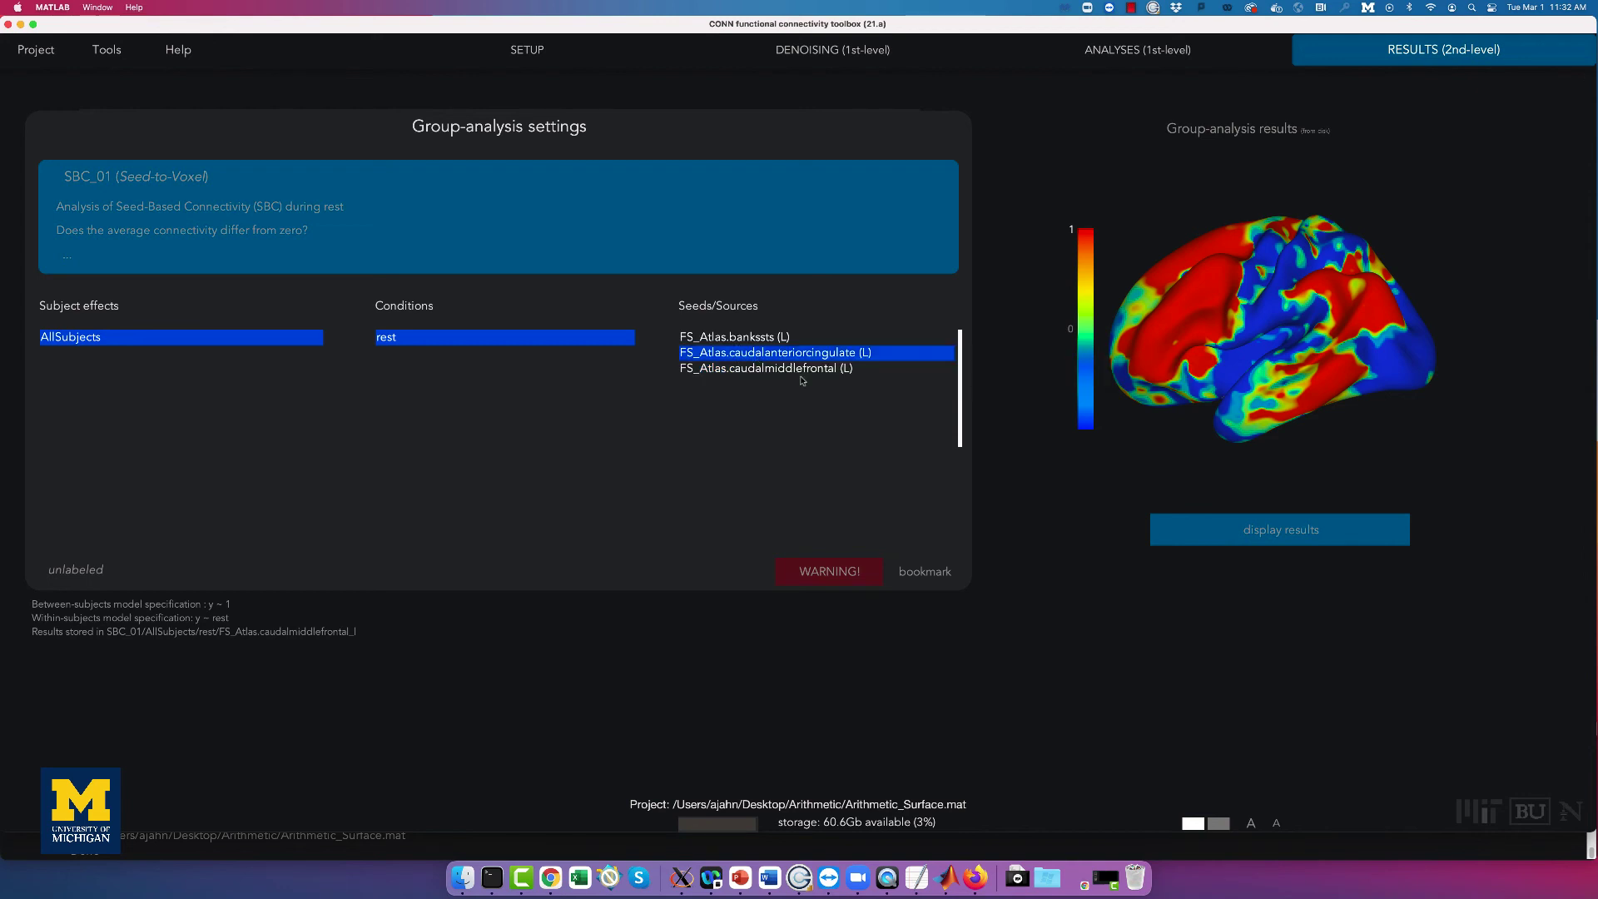
click(1274, 531)
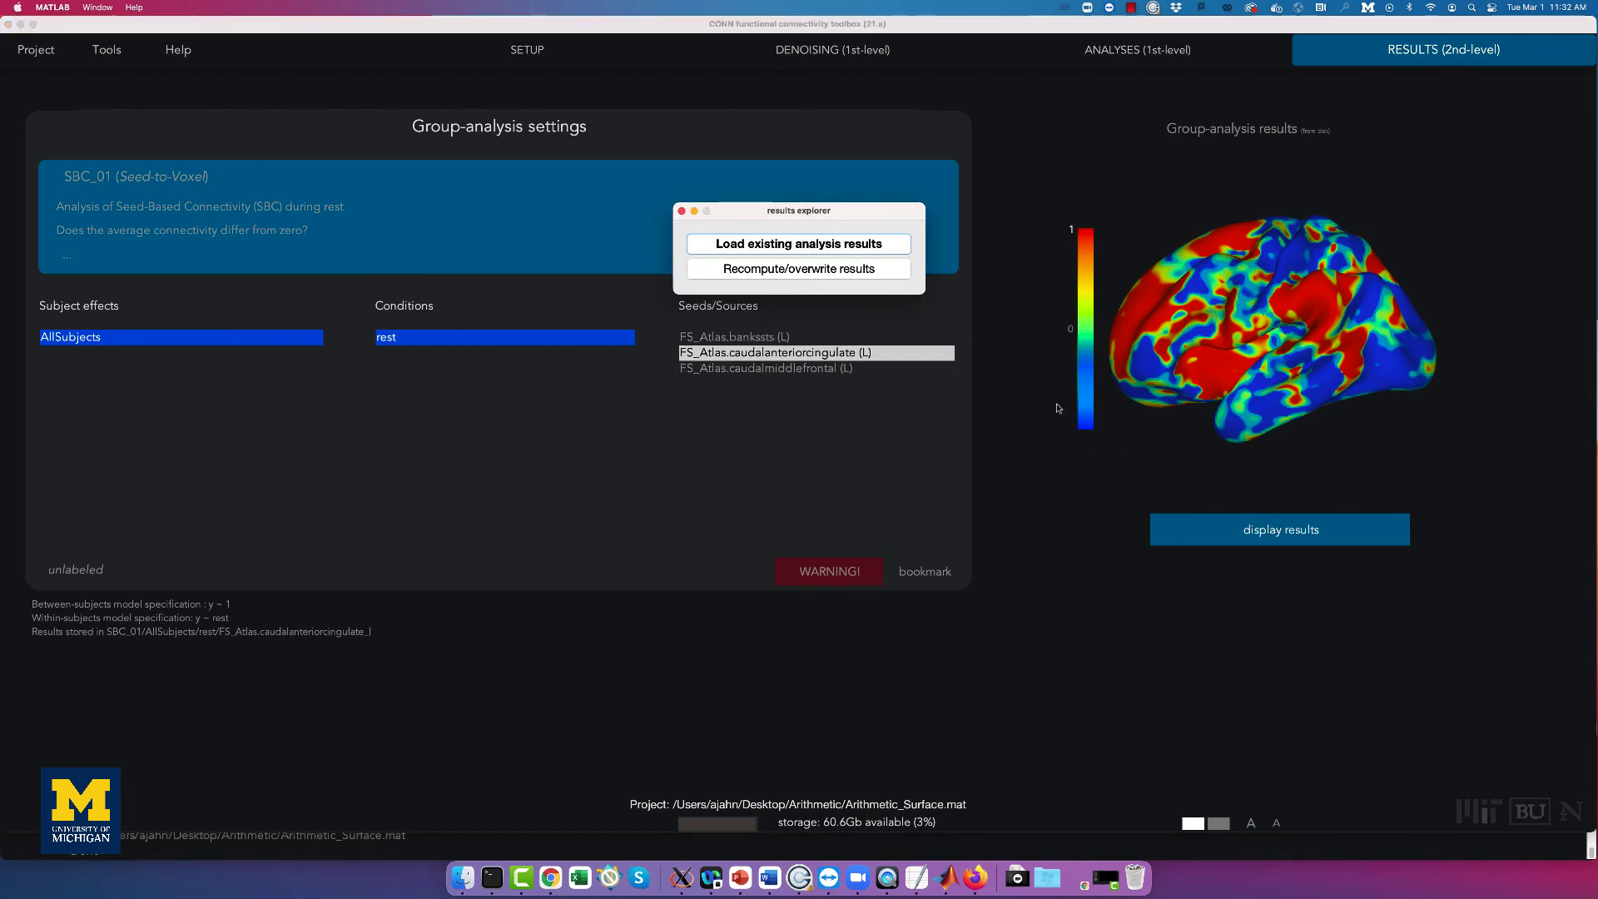
click(807, 247)
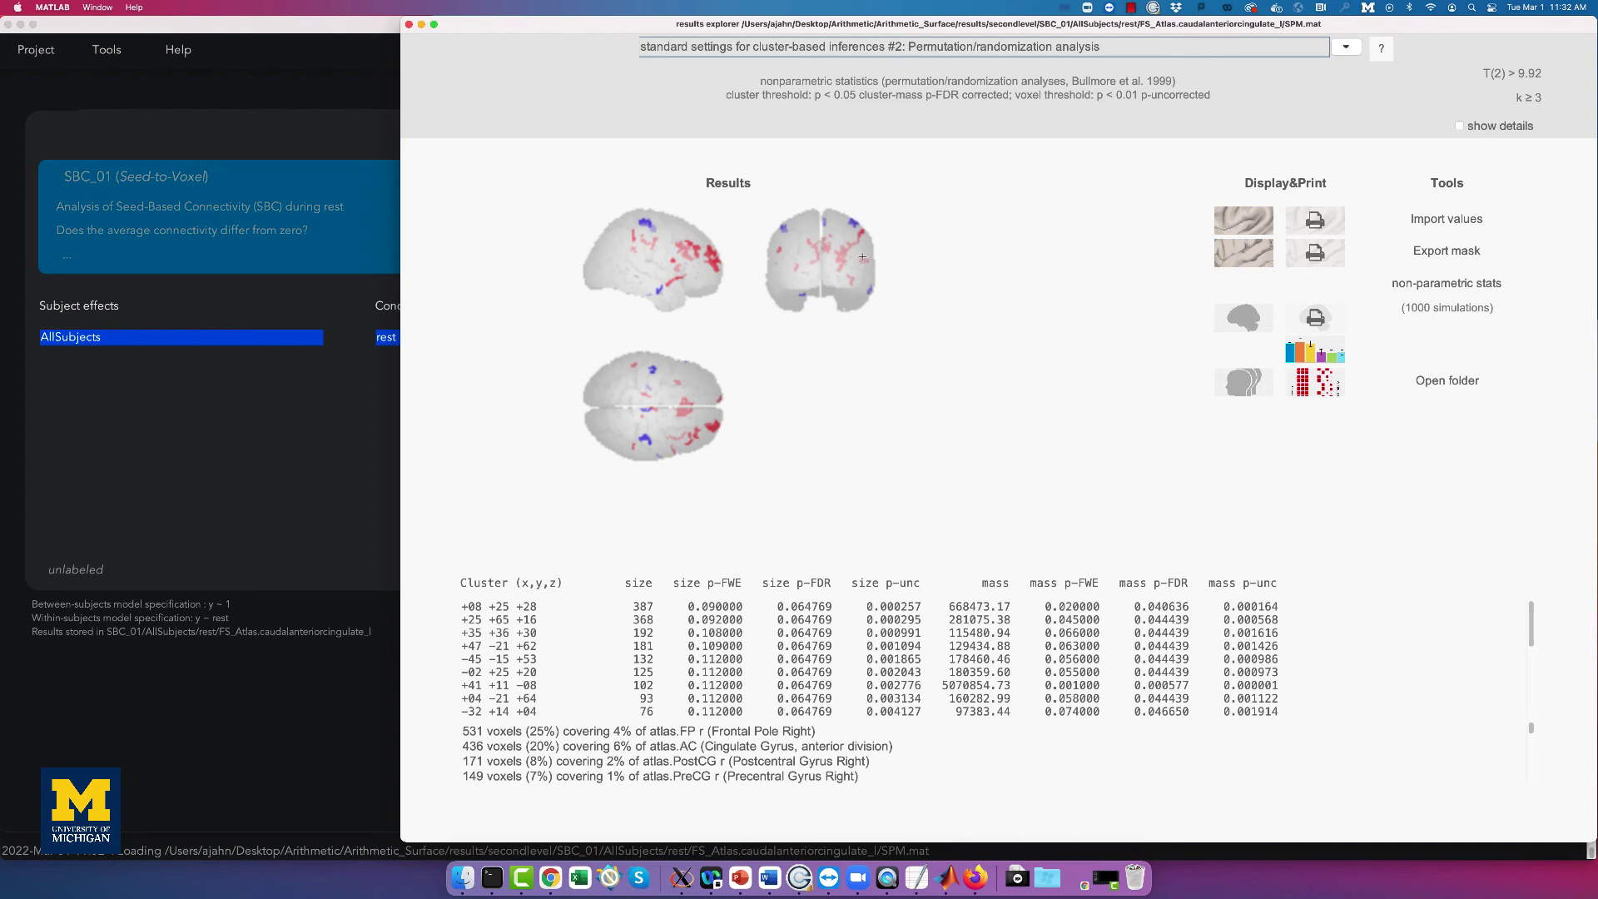
Render the seed results on a 3D cortical surface with colorbar limits set to -100 1.
click(1243, 223)
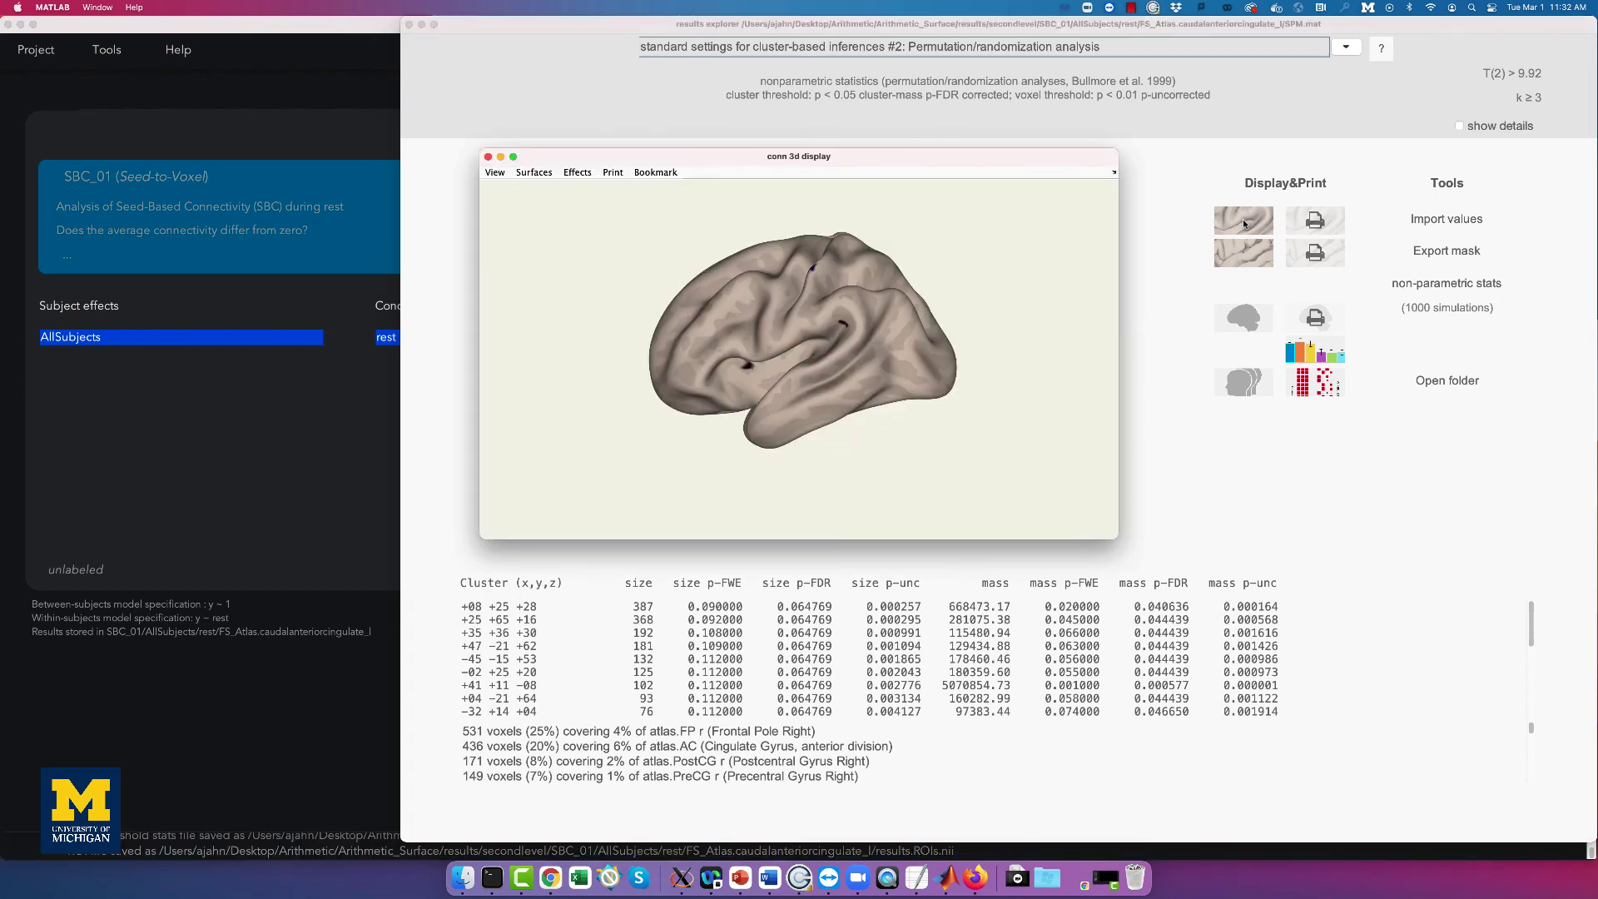
click(533, 172)
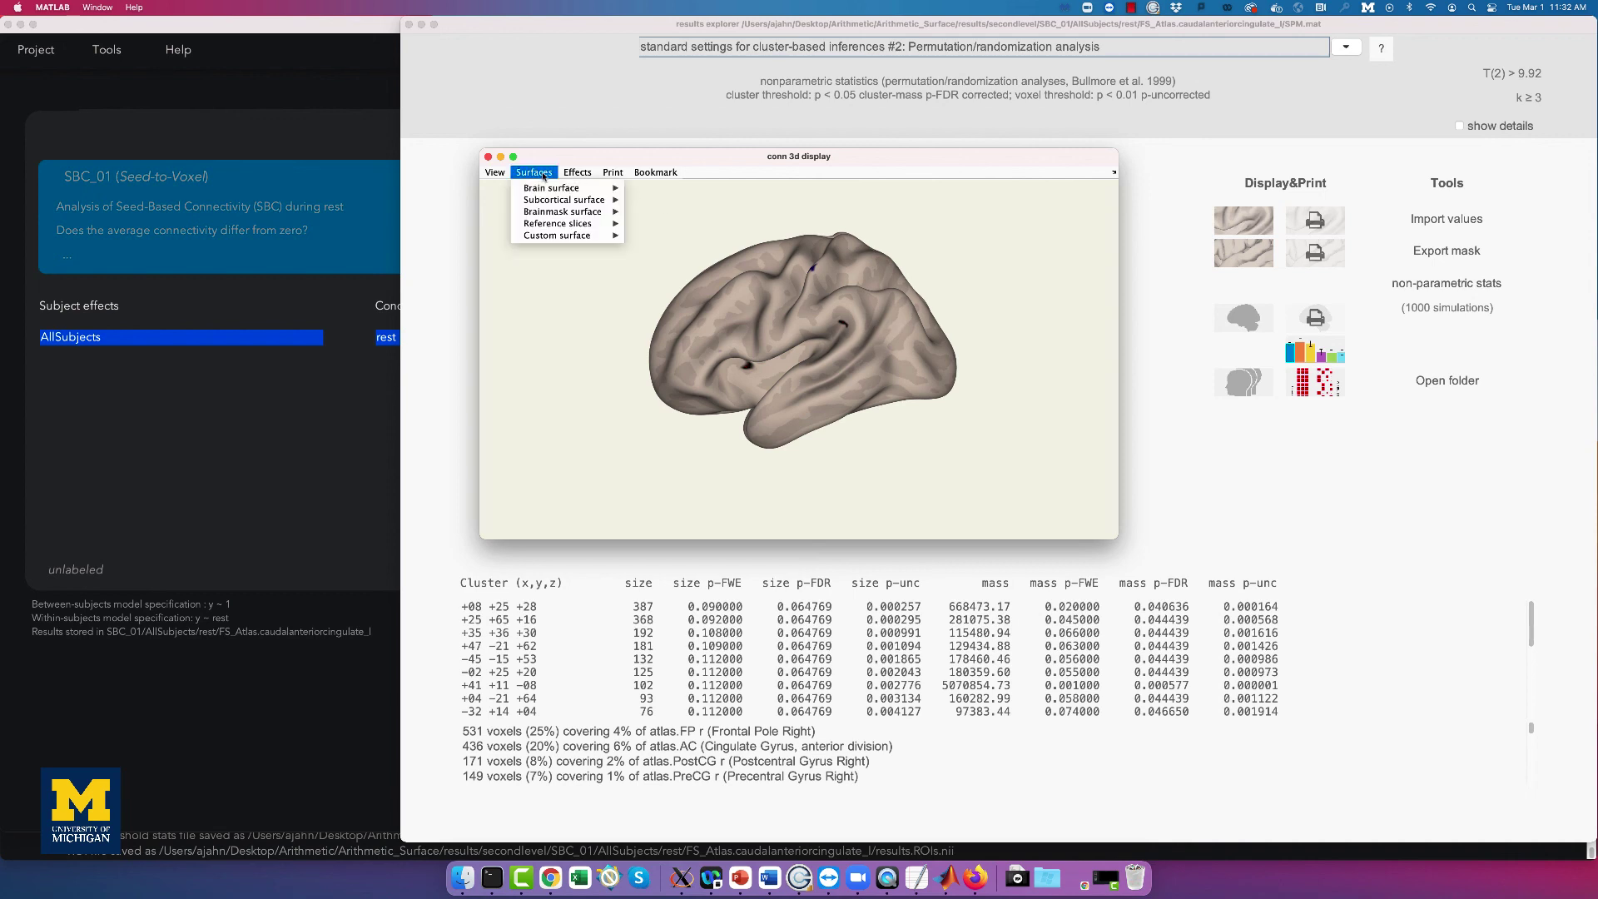
mouse_move(569, 175)
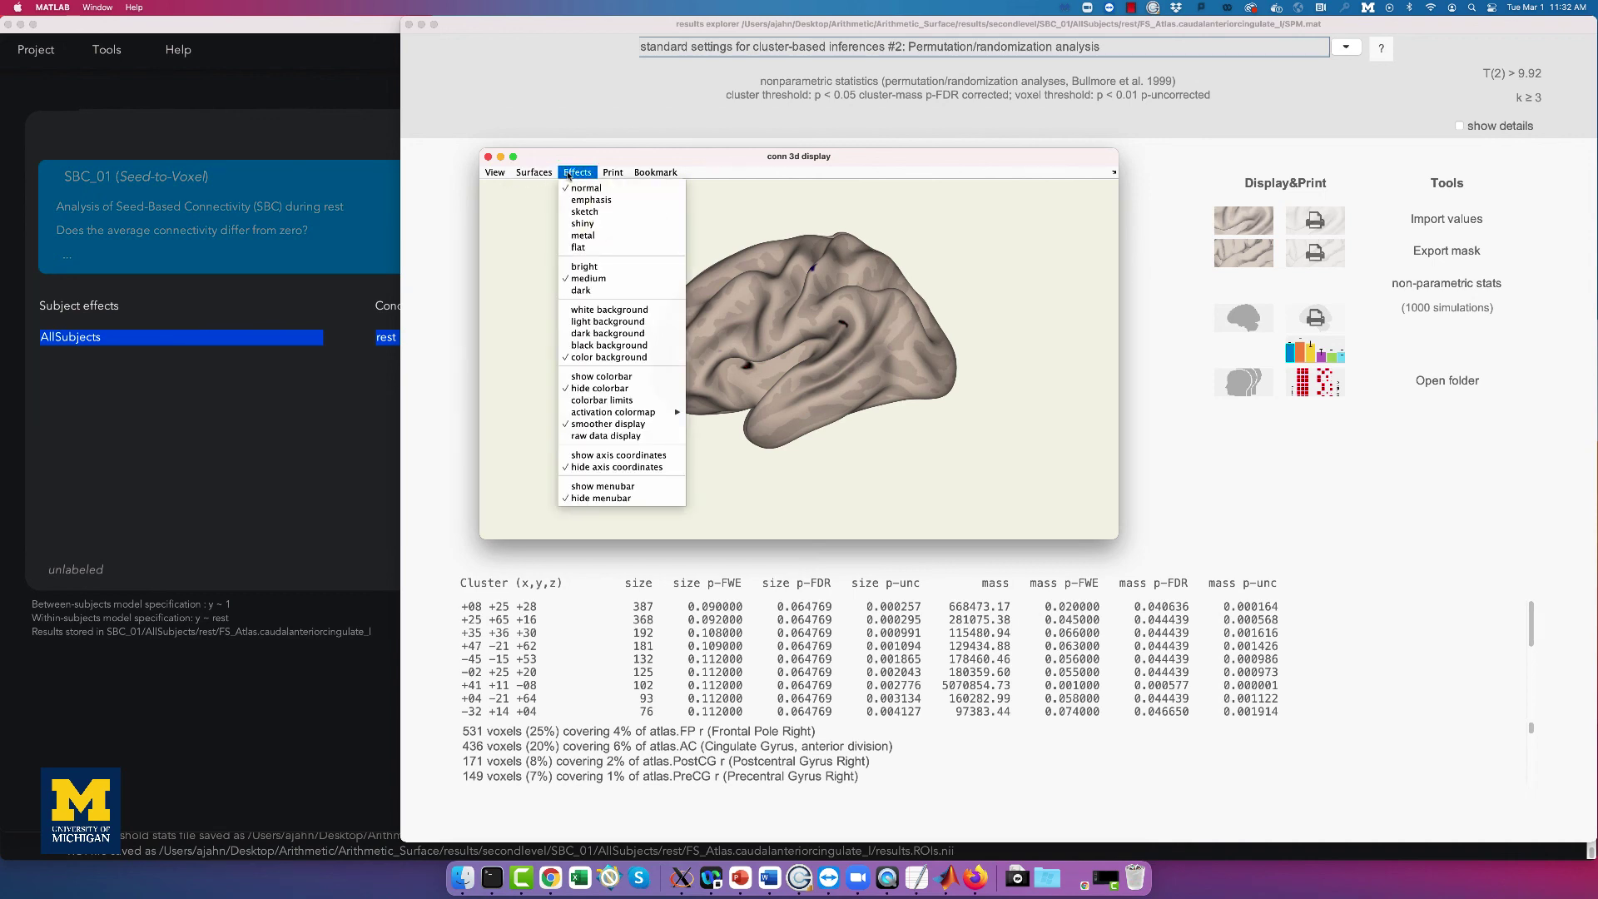
click(629, 402)
click(803, 304)
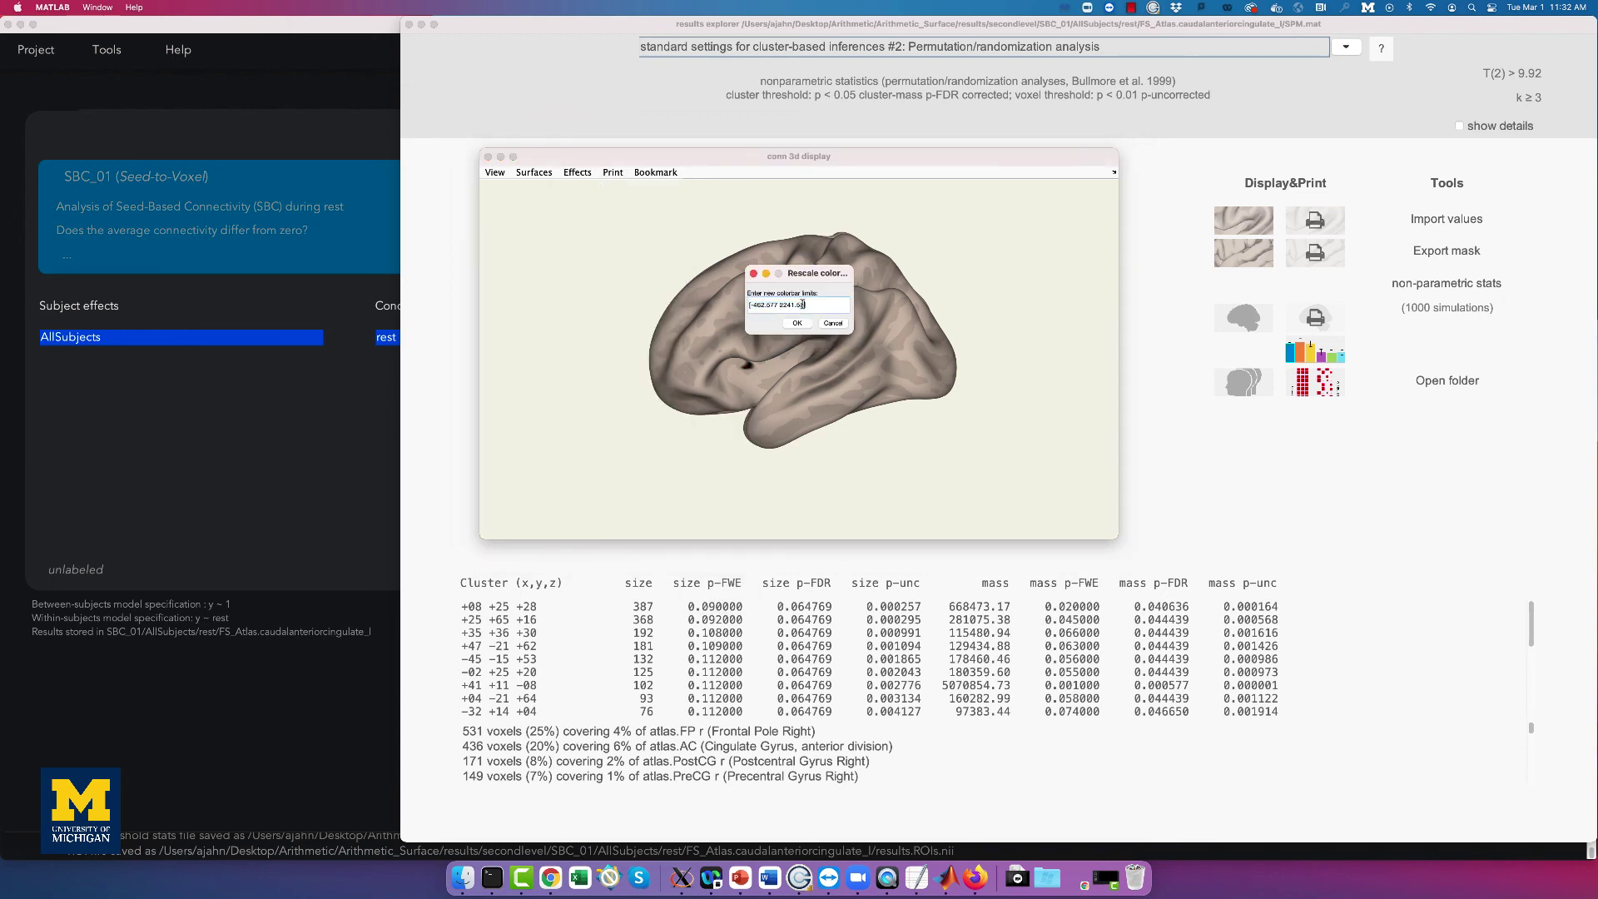
drag(804, 305, 751, 305)
text(-100 1)
key(Return)
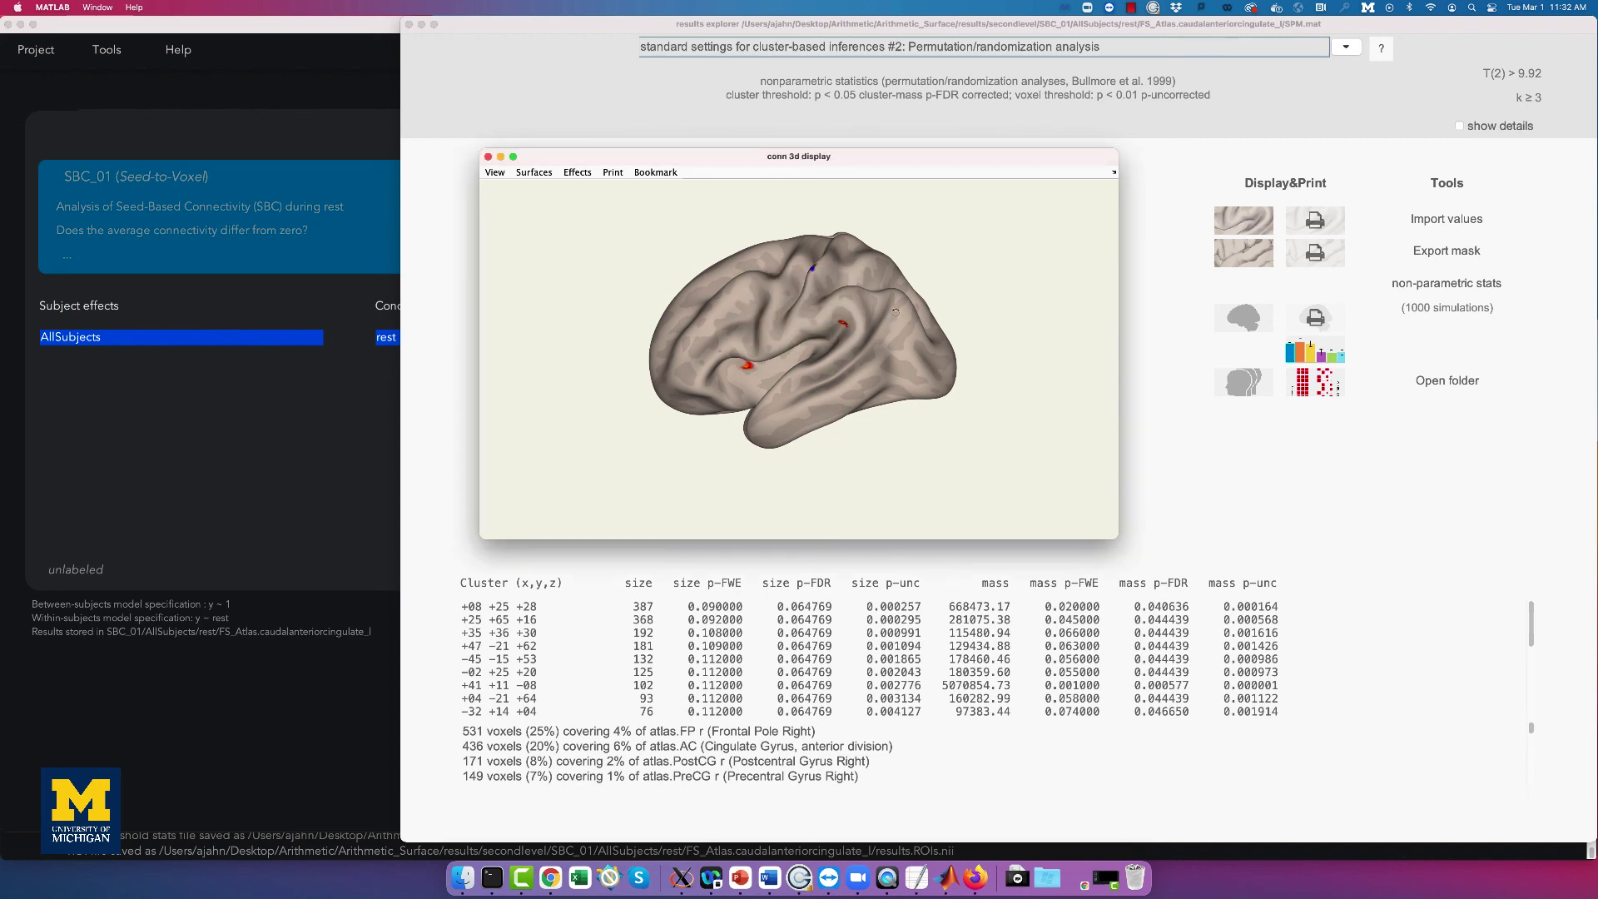
Switch the brain to the left view, then rotate it to a straight medial view.
drag(896, 311, 724, 329)
click(533, 172)
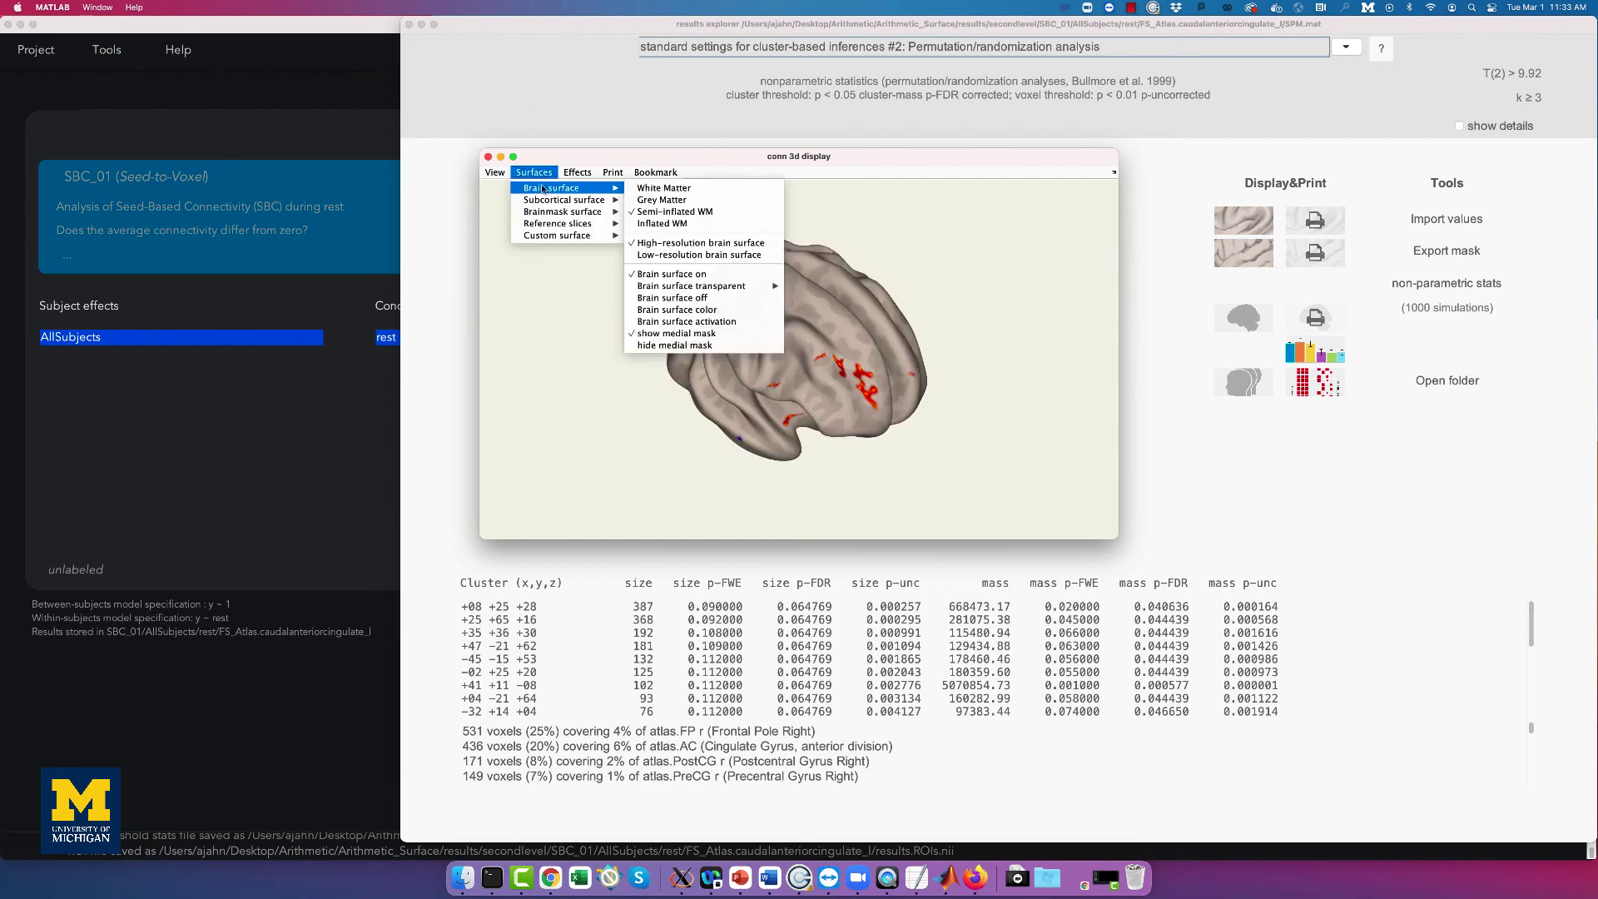
click(537, 176)
click(495, 172)
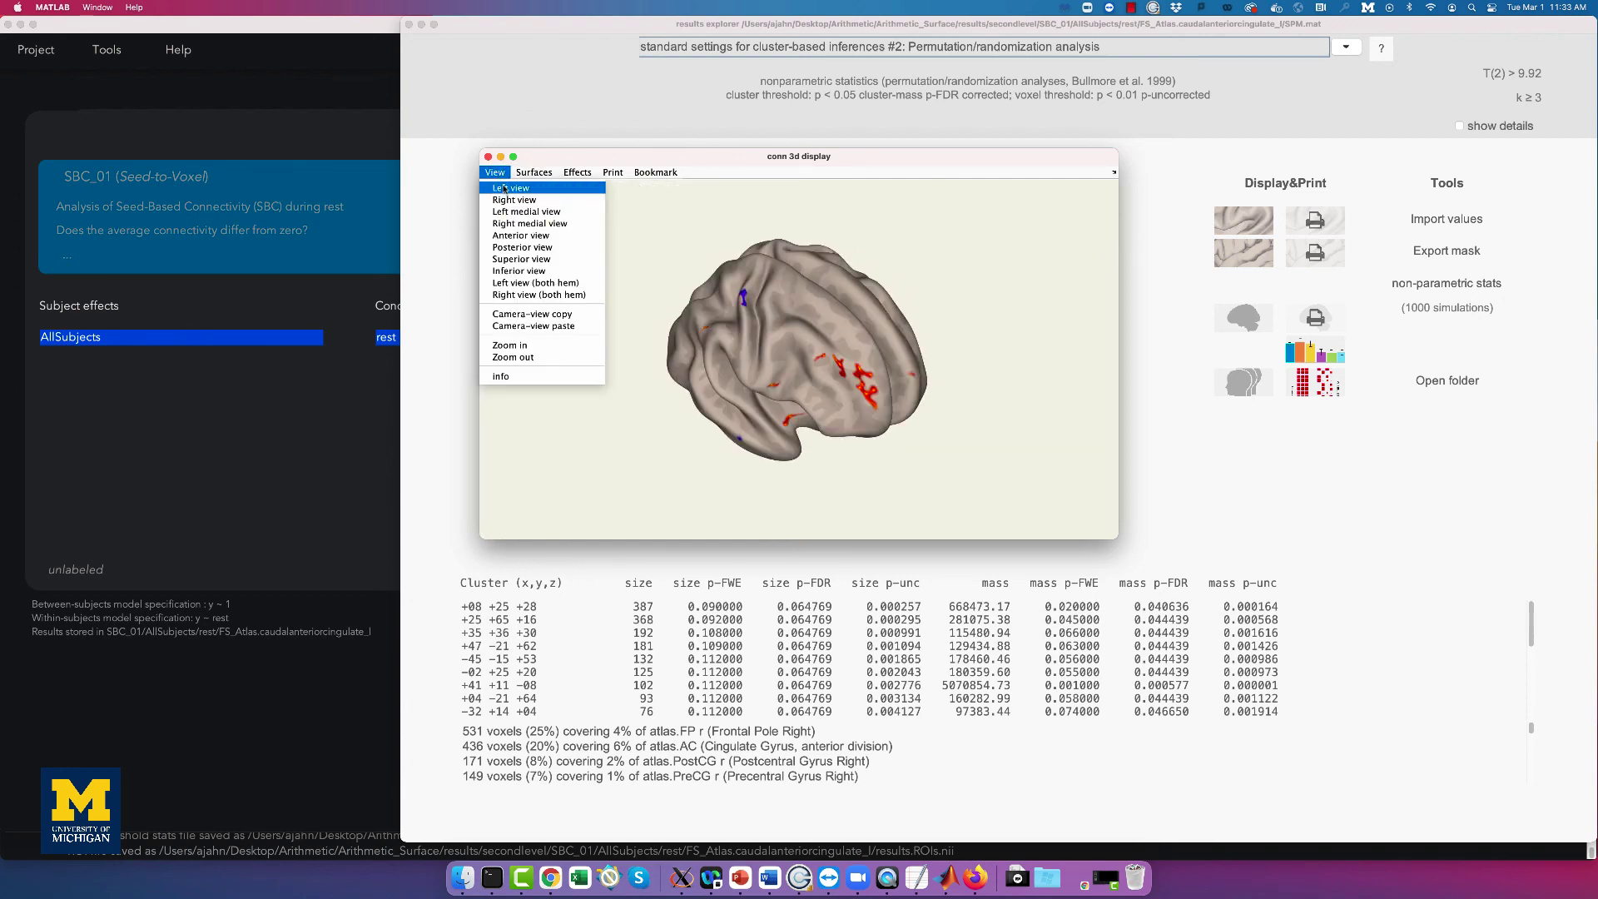
click(504, 188)
drag(730, 326, 798, 337)
drag(932, 342, 947, 324)
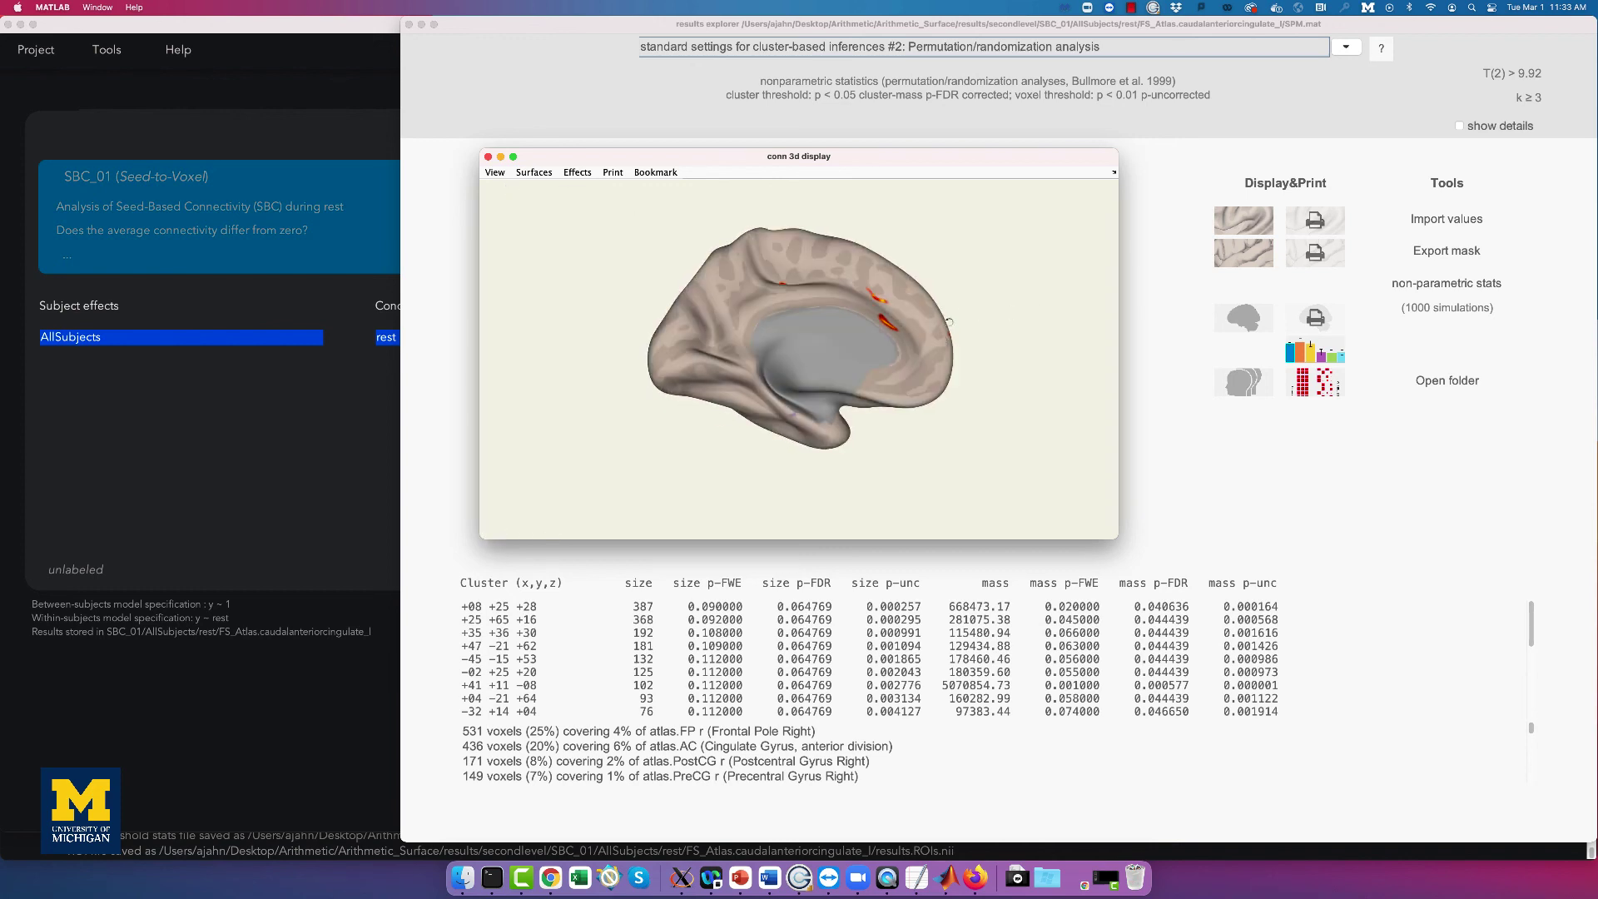